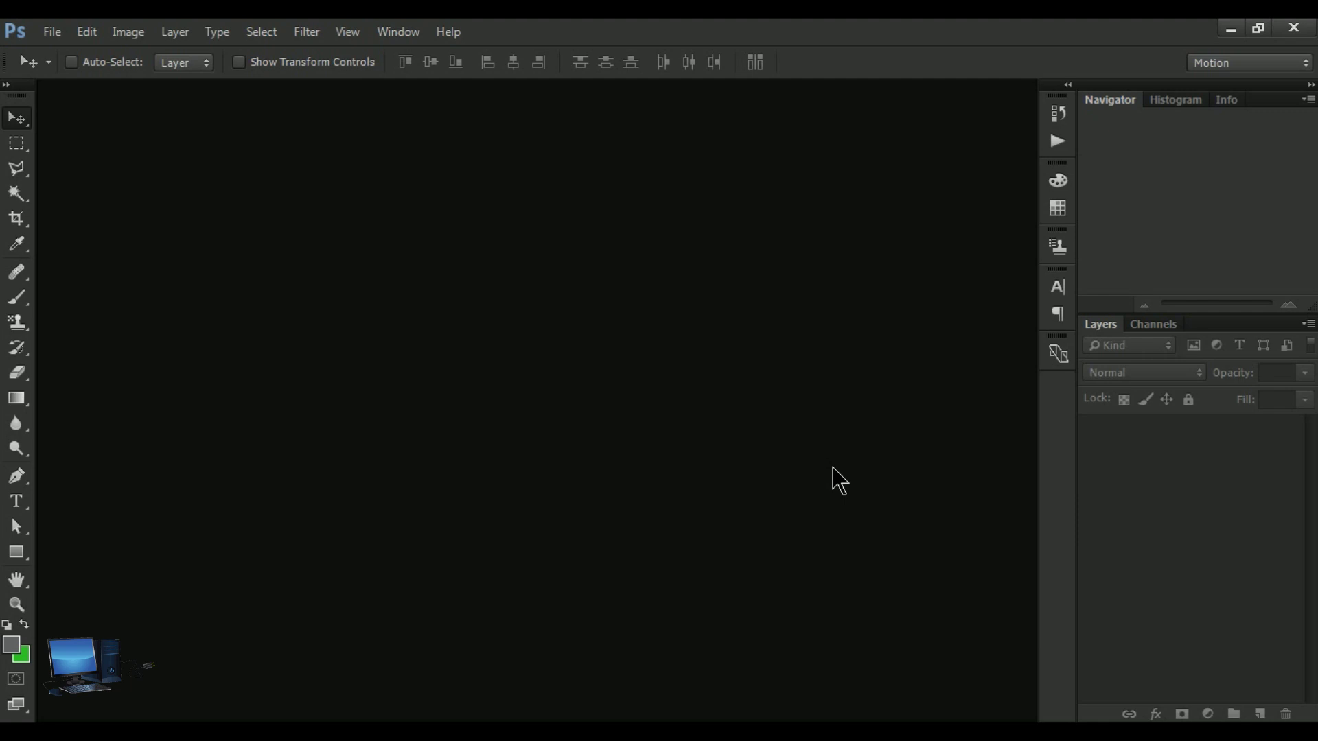
- Open the image 229116854 from the Image folder
{"action": "left_click", "coordinate": [137, 37]}
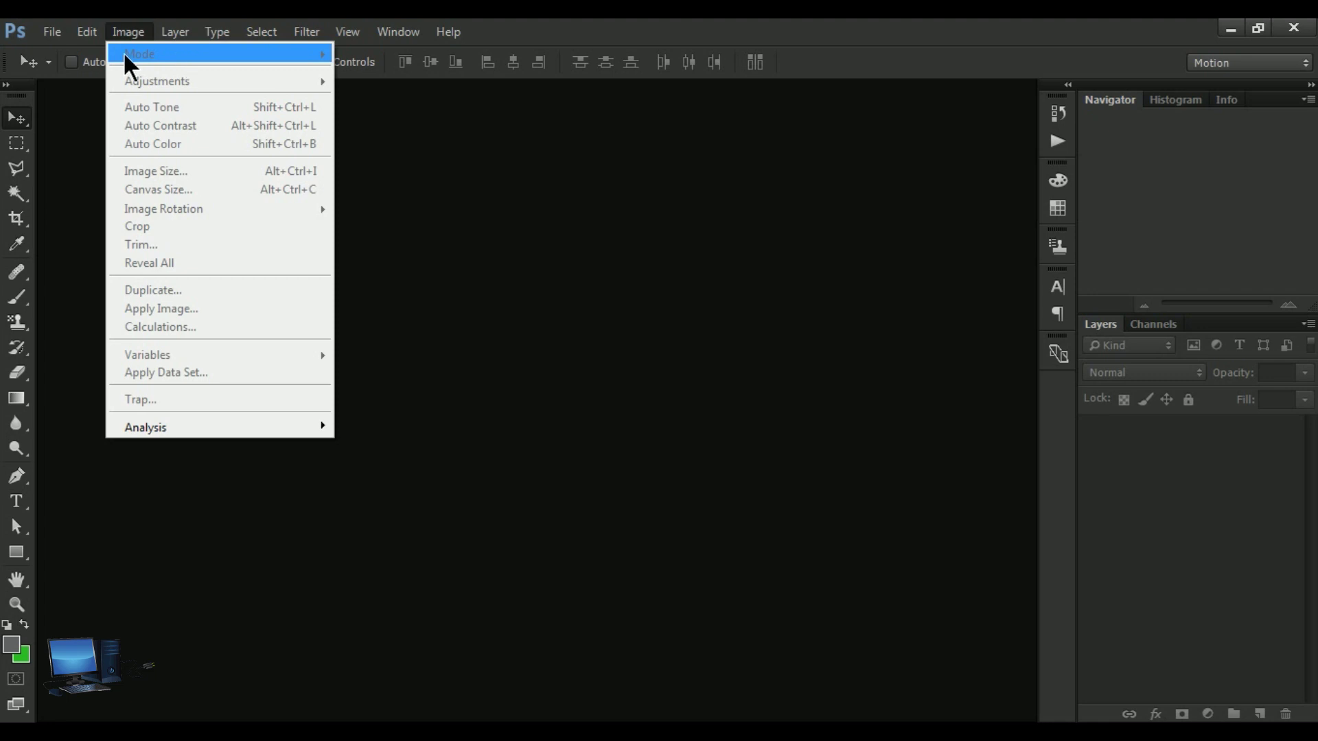
{"action": "mouse_move", "coordinate": [53, 32]}
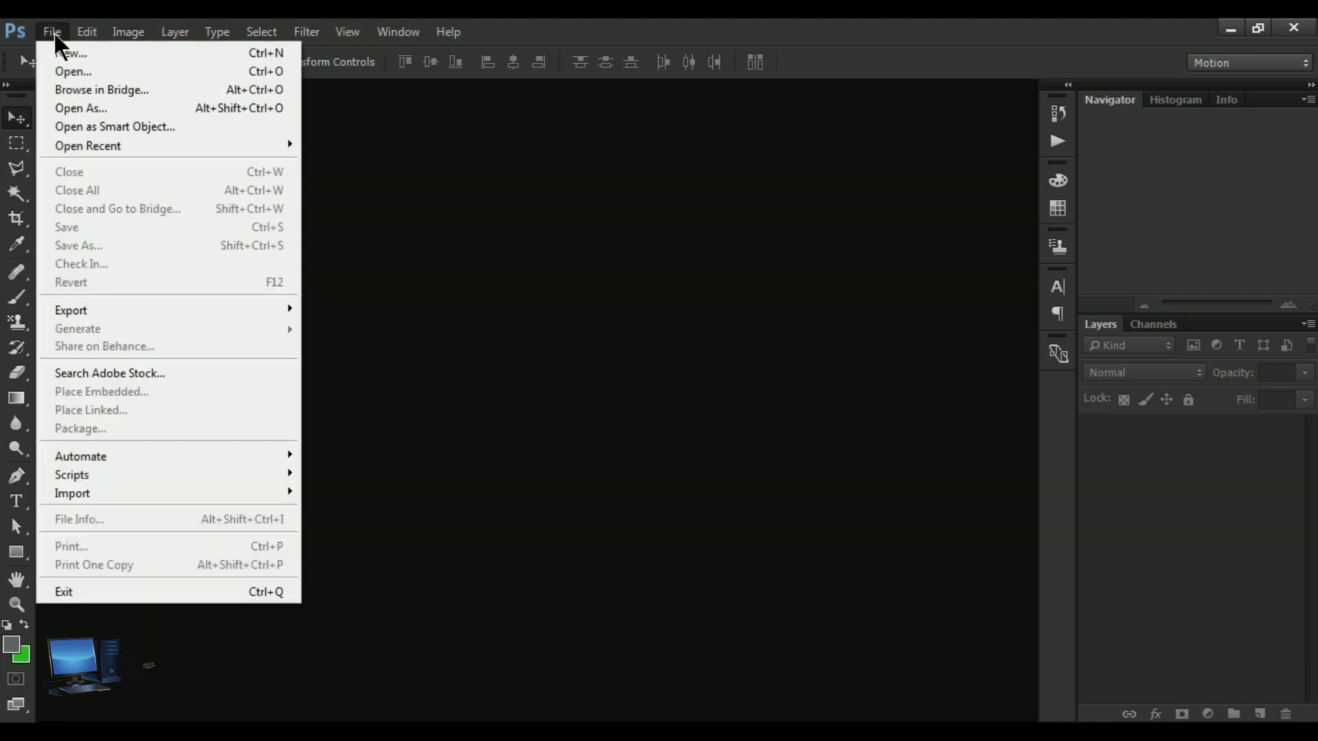
{"action": "left_click", "coordinate": [109, 73]}
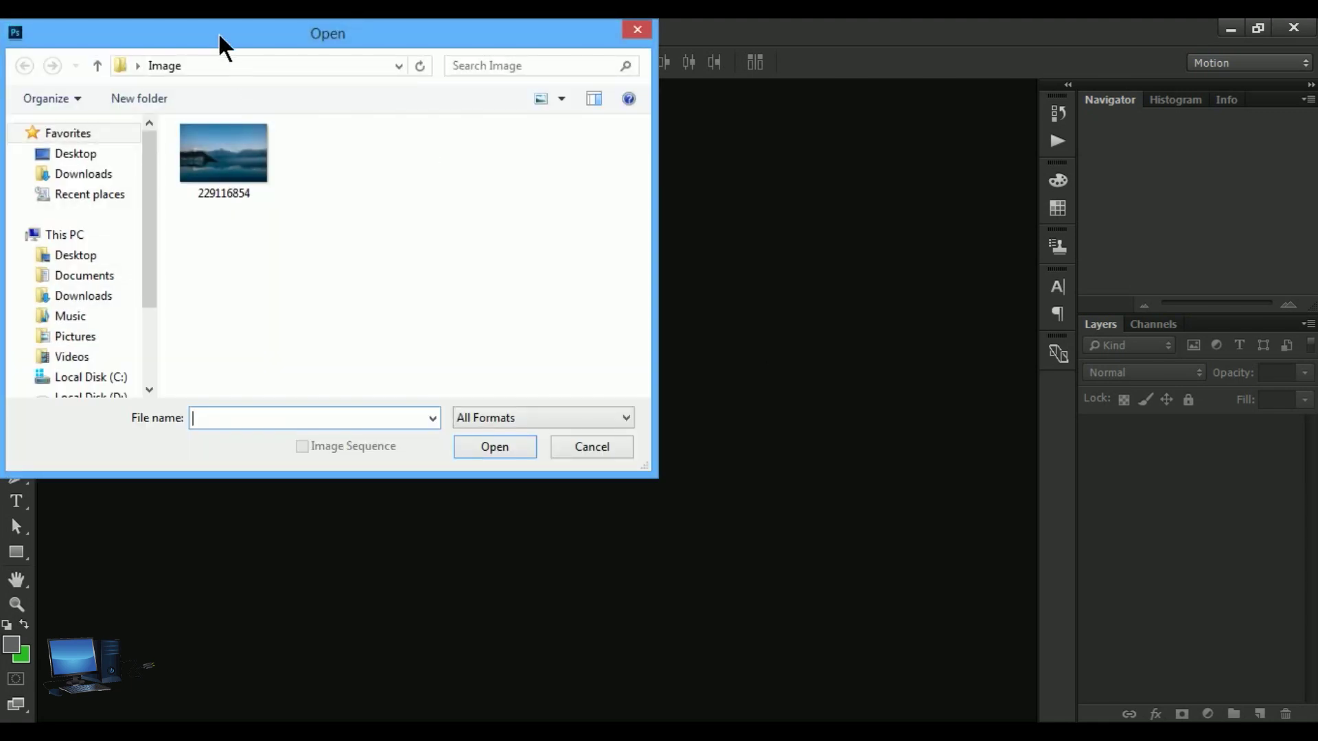
{"action": "left_click_drag", "start_coordinate": [215, 32], "coordinate": [524, 129]}
{"action": "left_click", "coordinate": [536, 241]}
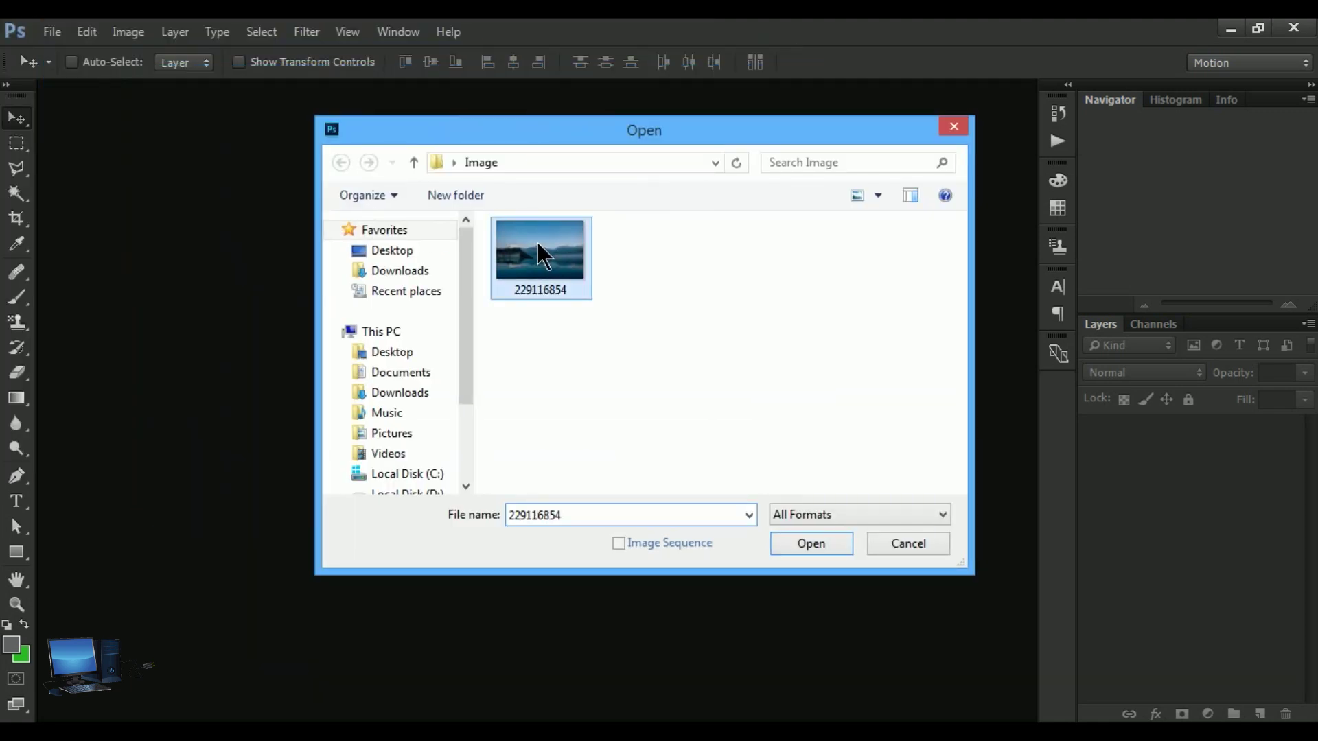
{"action": "left_click", "coordinate": [808, 558]}
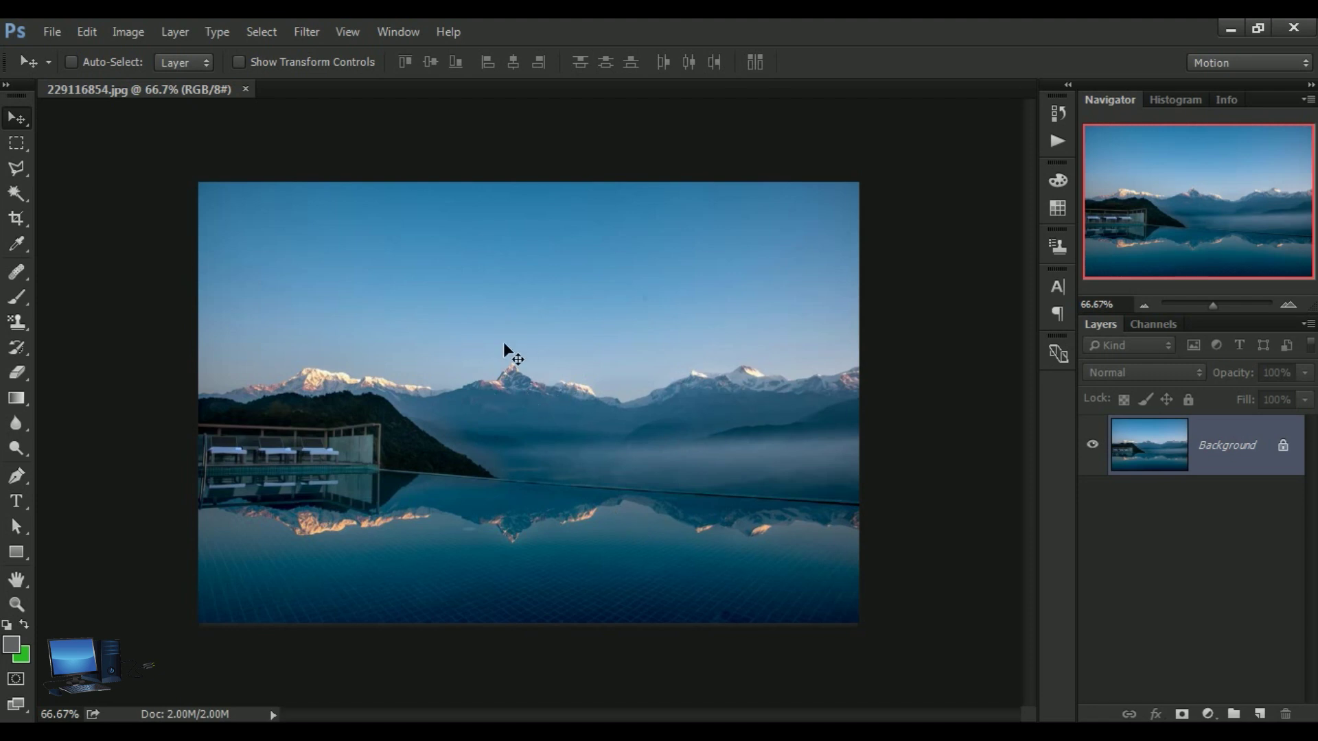
- Convert the image to Grayscale mode, discarding its color information
{"action": "left_click", "coordinate": [135, 38]}
{"action": "mouse_move", "coordinate": [172, 55]}
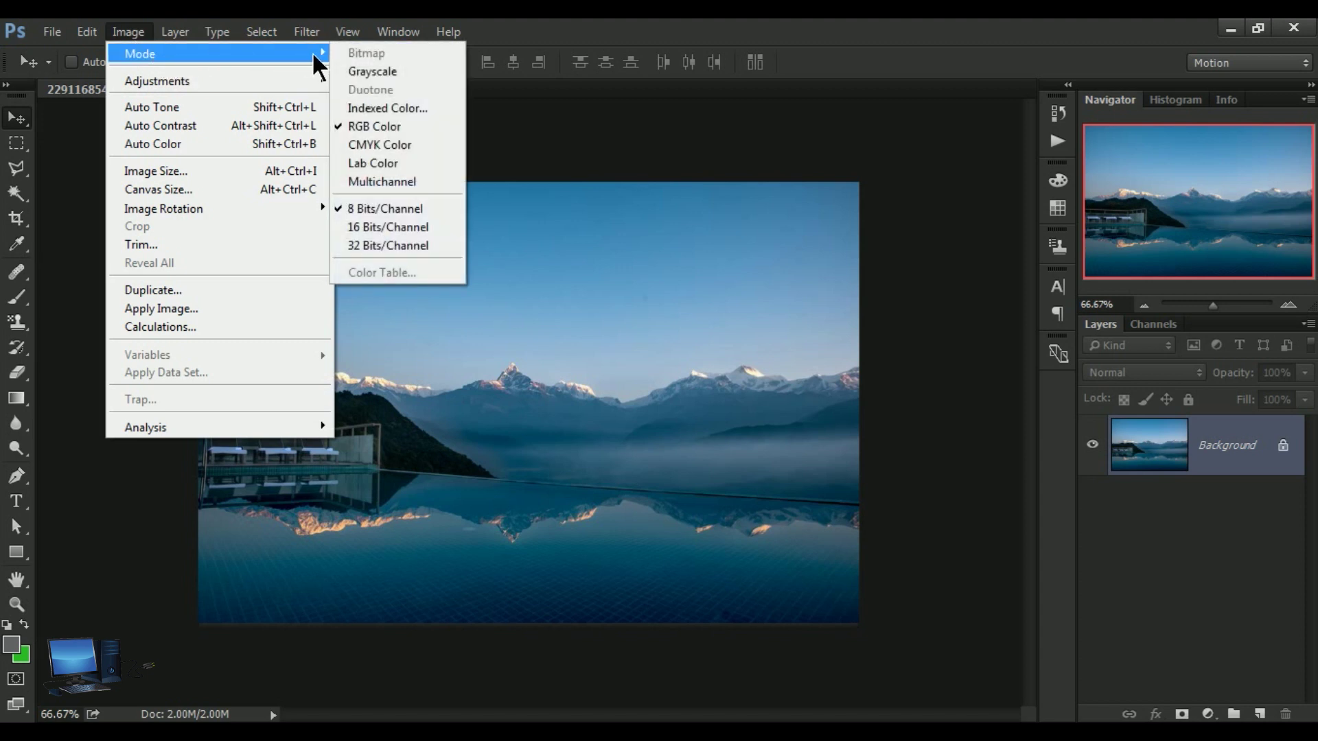
{"action": "left_click", "coordinate": [403, 81]}
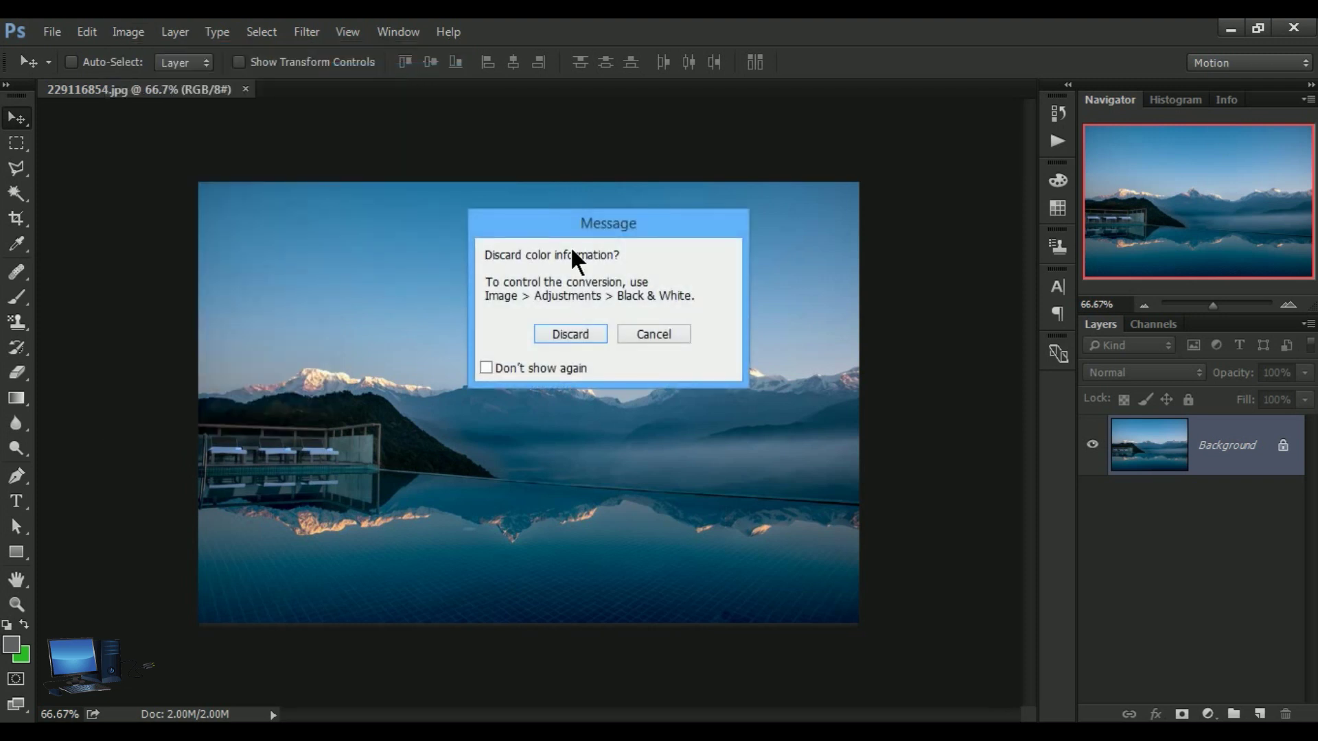
{"action": "left_click", "coordinate": [573, 331]}
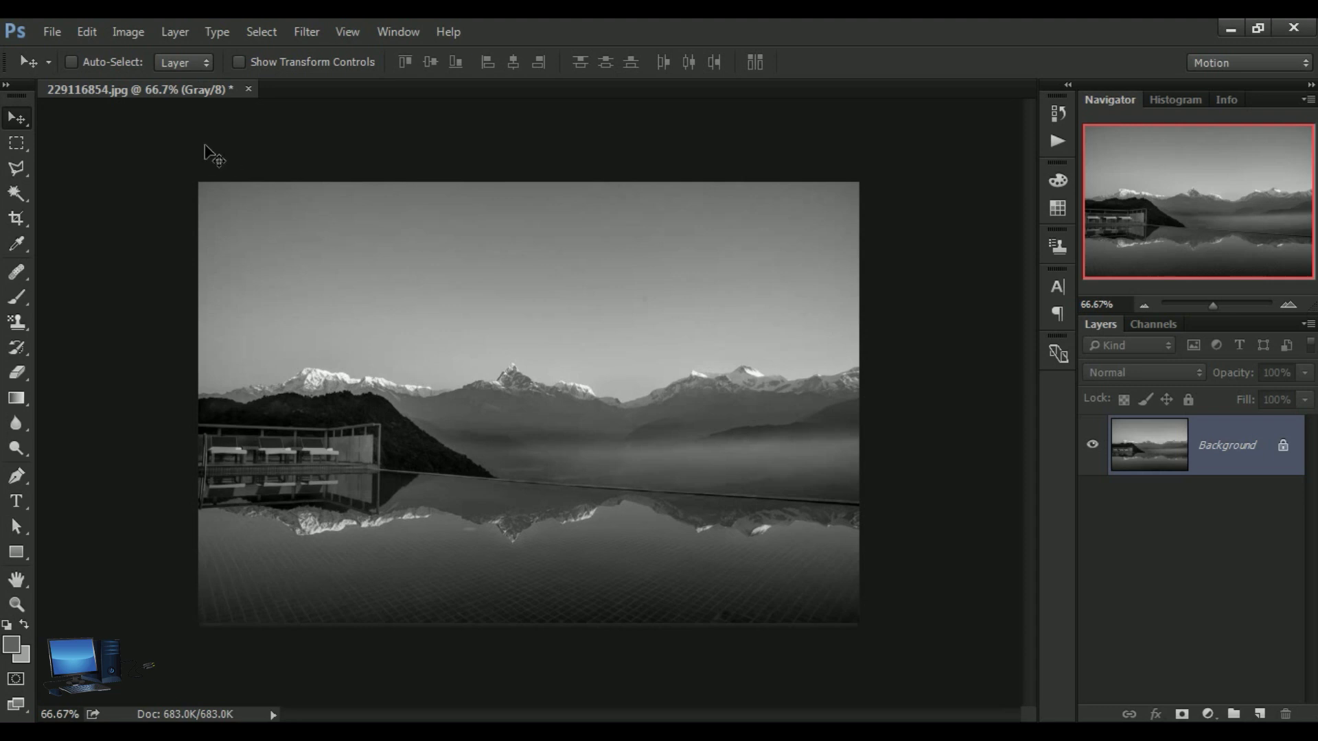
- Start a Bitmap mode conversion of the grayscale image and look through the output resolution units
{"action": "left_click", "coordinate": [128, 31]}
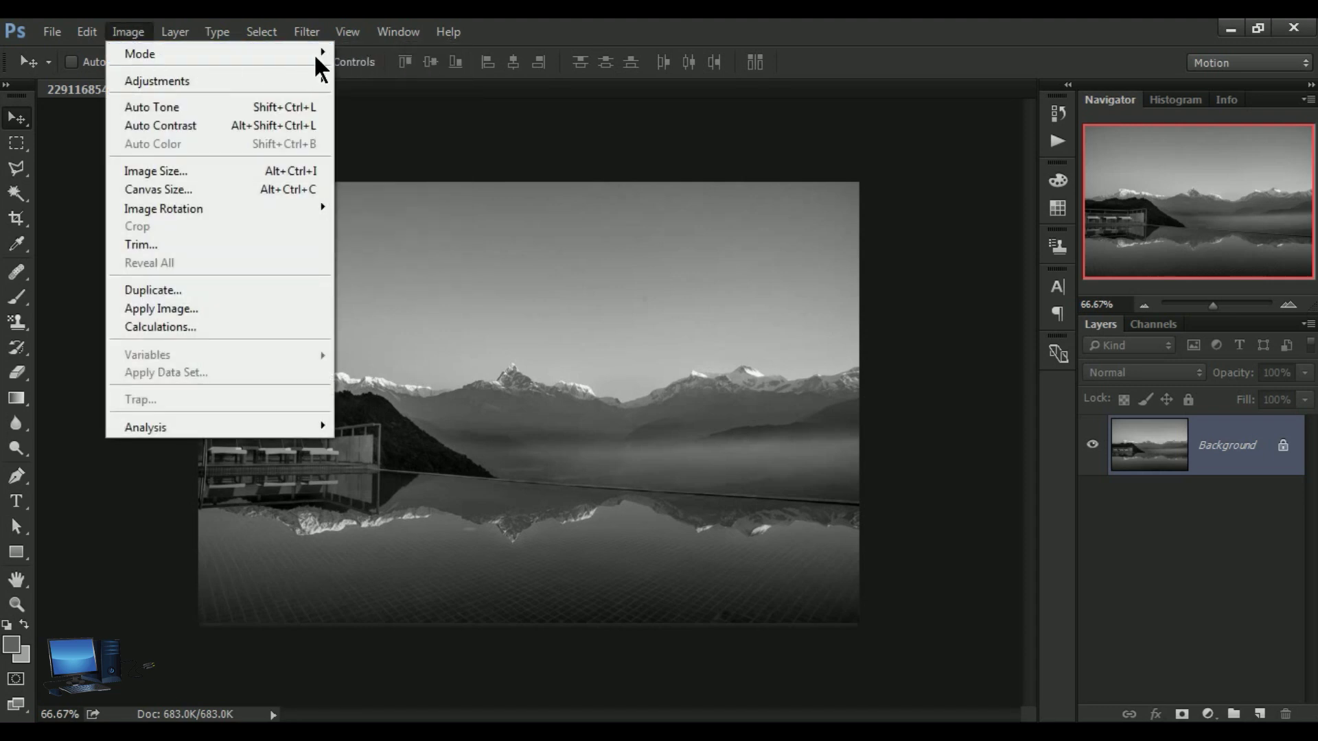
{"action": "mouse_move", "coordinate": [303, 58]}
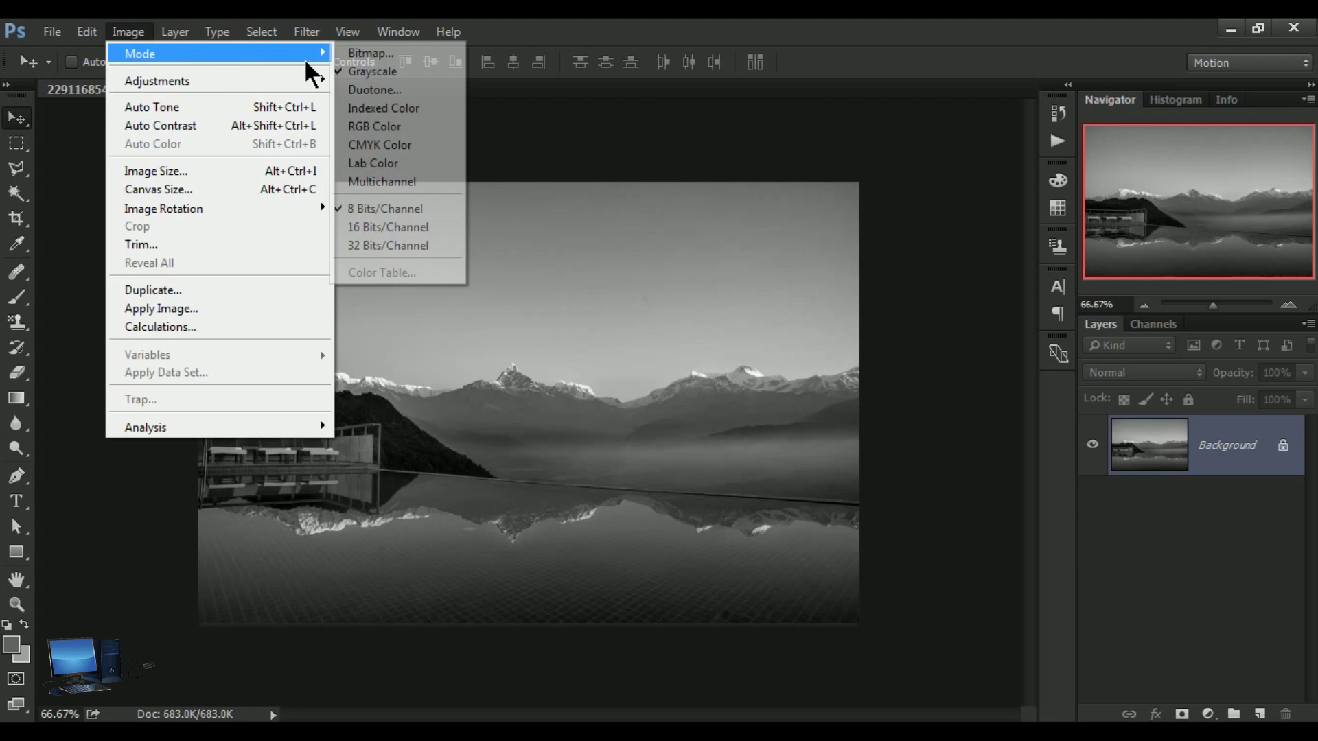
{"action": "left_click", "coordinate": [405, 52]}
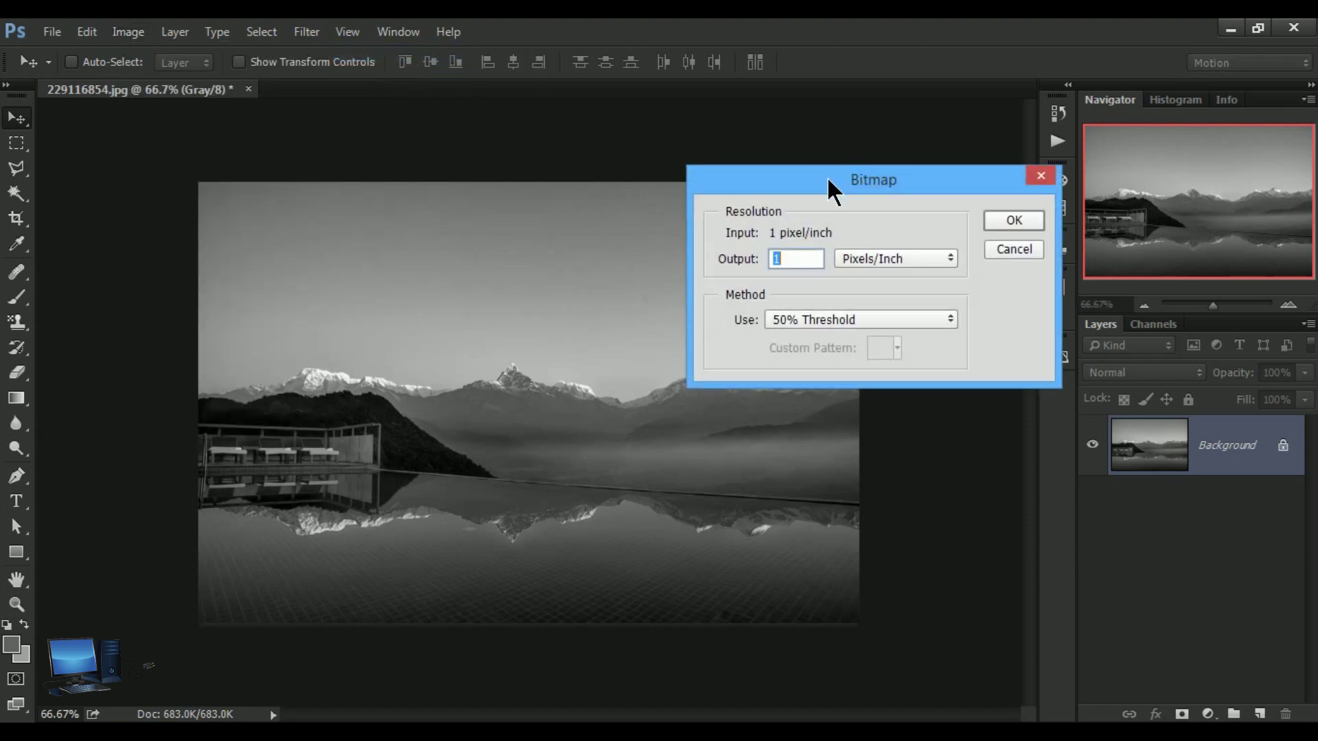
{"action": "left_click_drag", "start_coordinate": [827, 180], "coordinate": [735, 156]}
{"action": "left_click", "coordinate": [719, 242]}
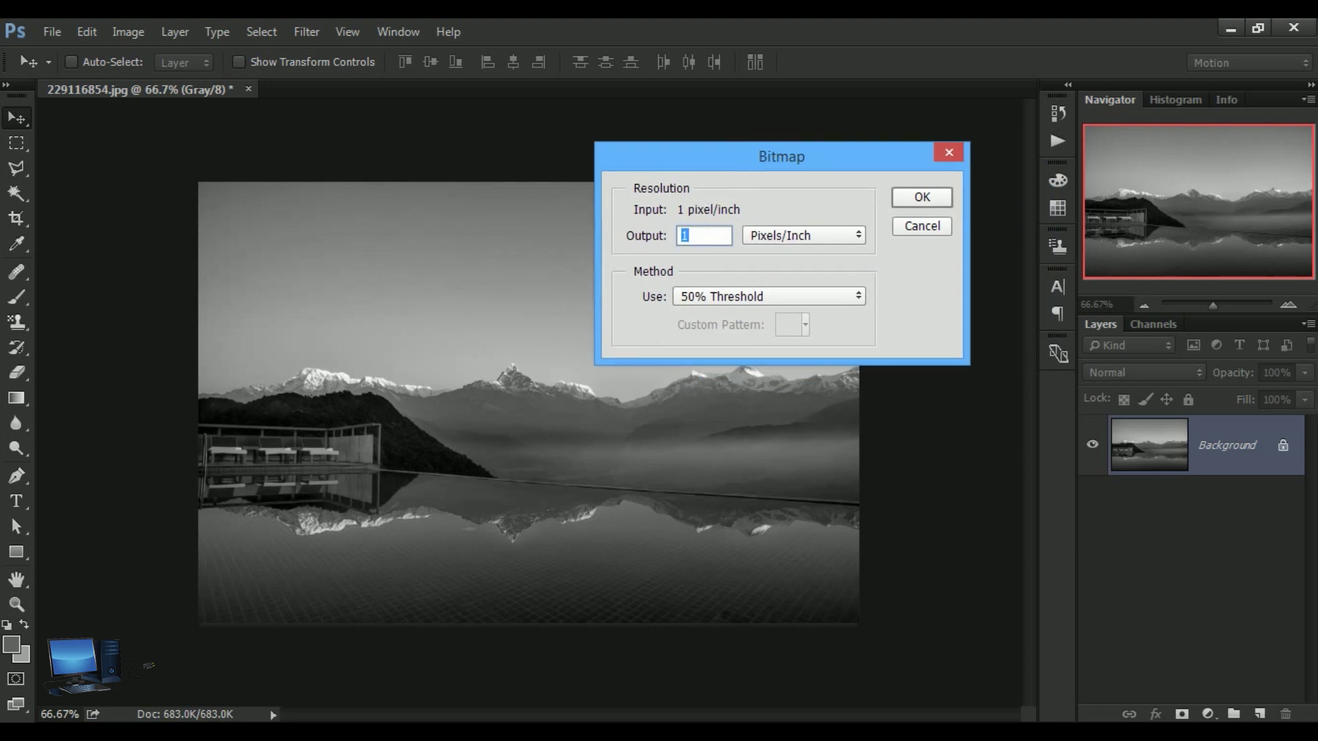
{"action": "left_click", "coordinate": [858, 236]}
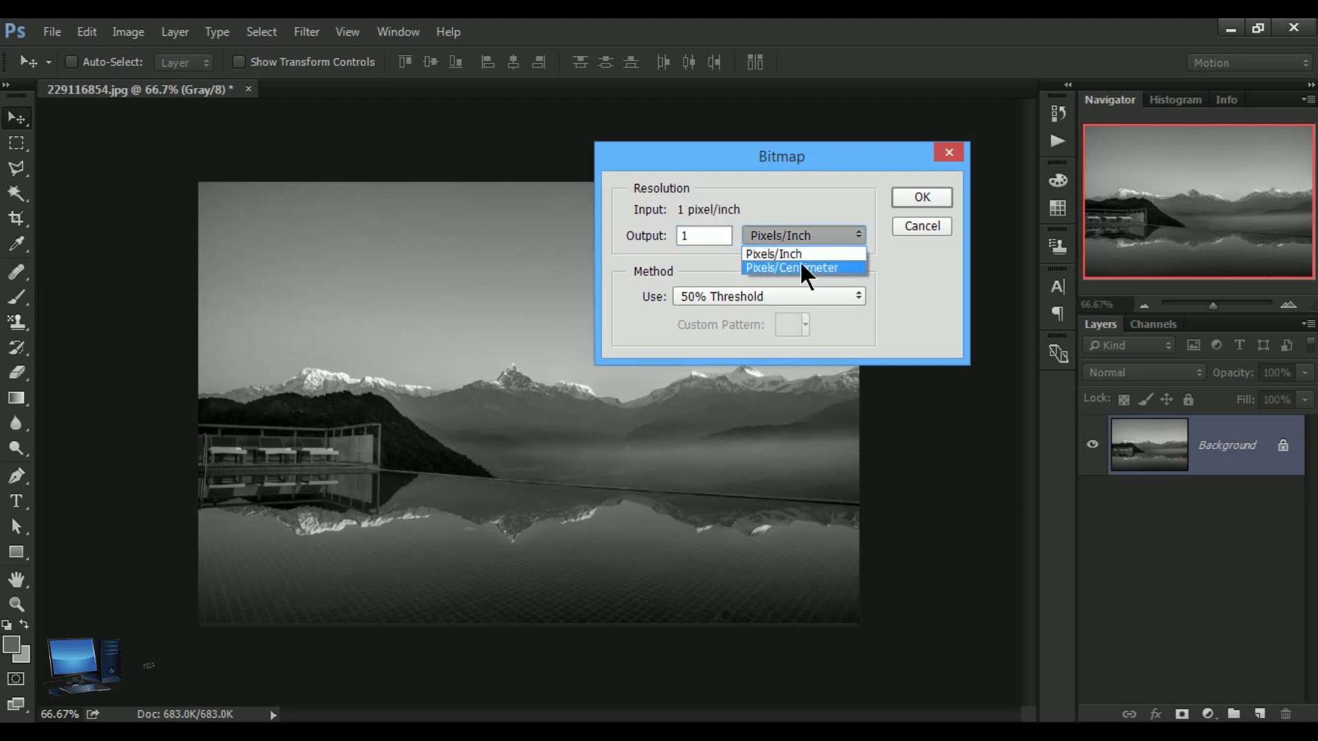
{"action": "left_click", "coordinate": [858, 292]}
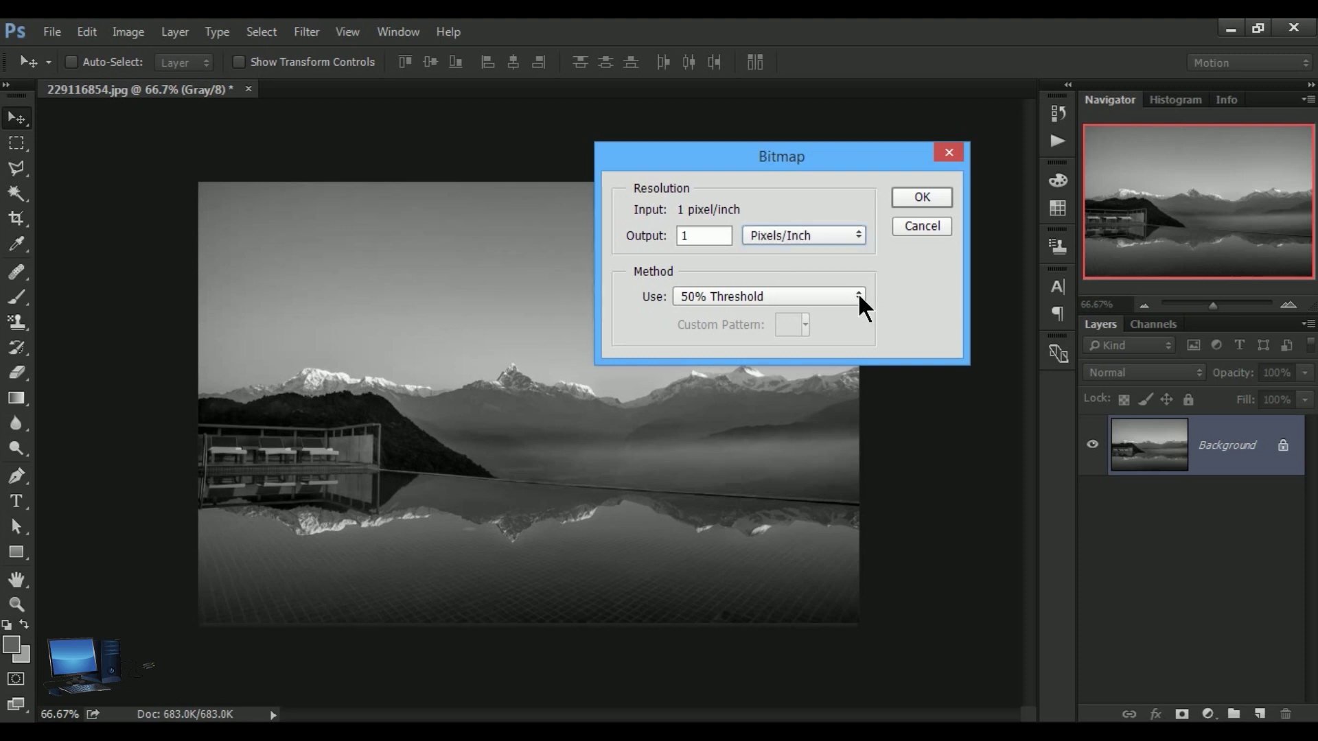
- Set the bitmap conversion method to Custom Pattern and display the available patterns
{"action": "left_click", "coordinate": [859, 292]}
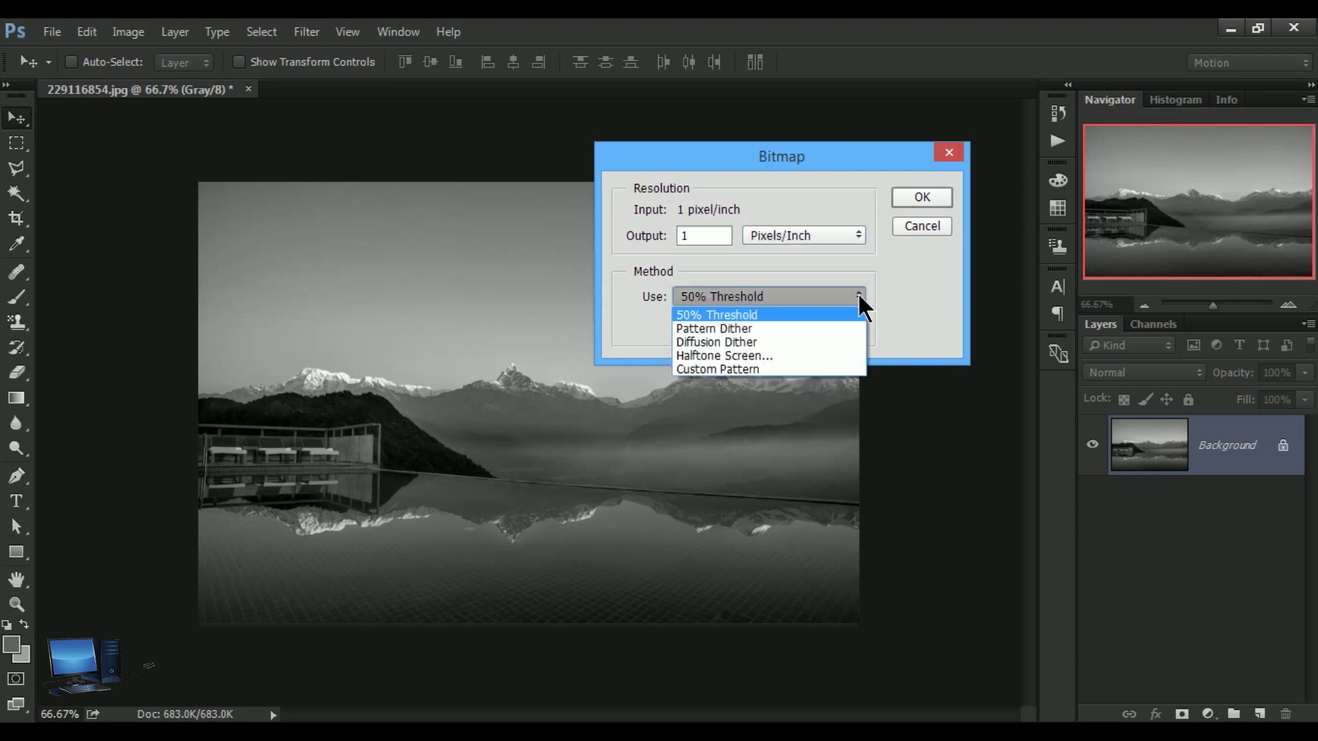
{"action": "left_click", "coordinate": [725, 370]}
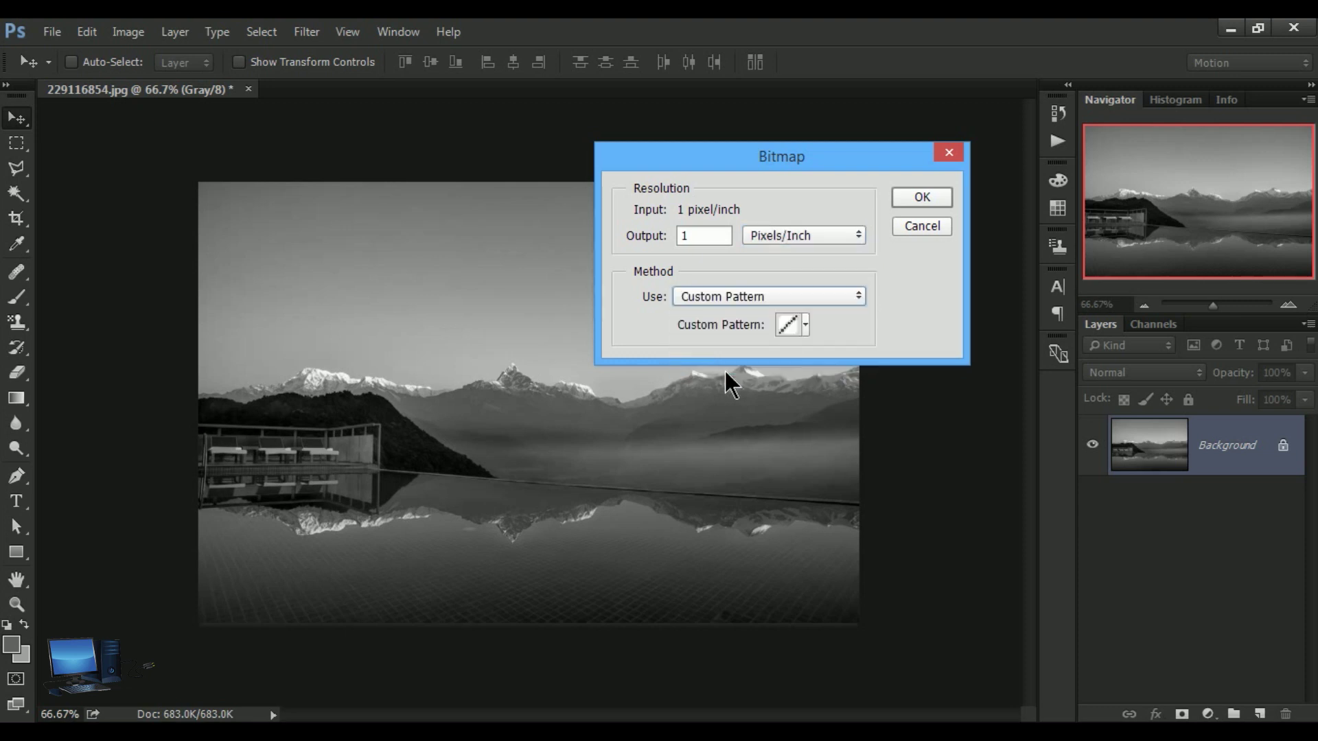
{"action": "left_click", "coordinate": [805, 320]}
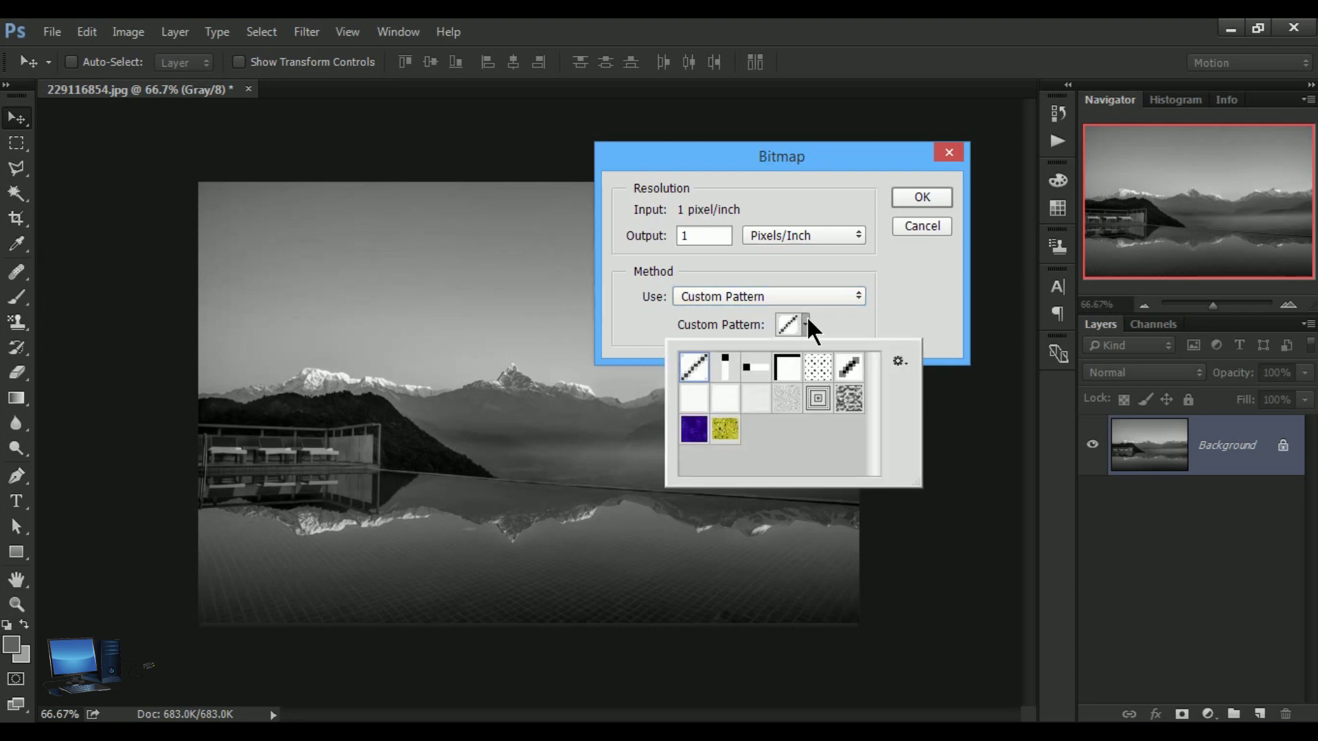
- Set the conversion method to 50% Threshold and apply the Bitmap conversion
{"action": "left_click", "coordinate": [859, 296]}
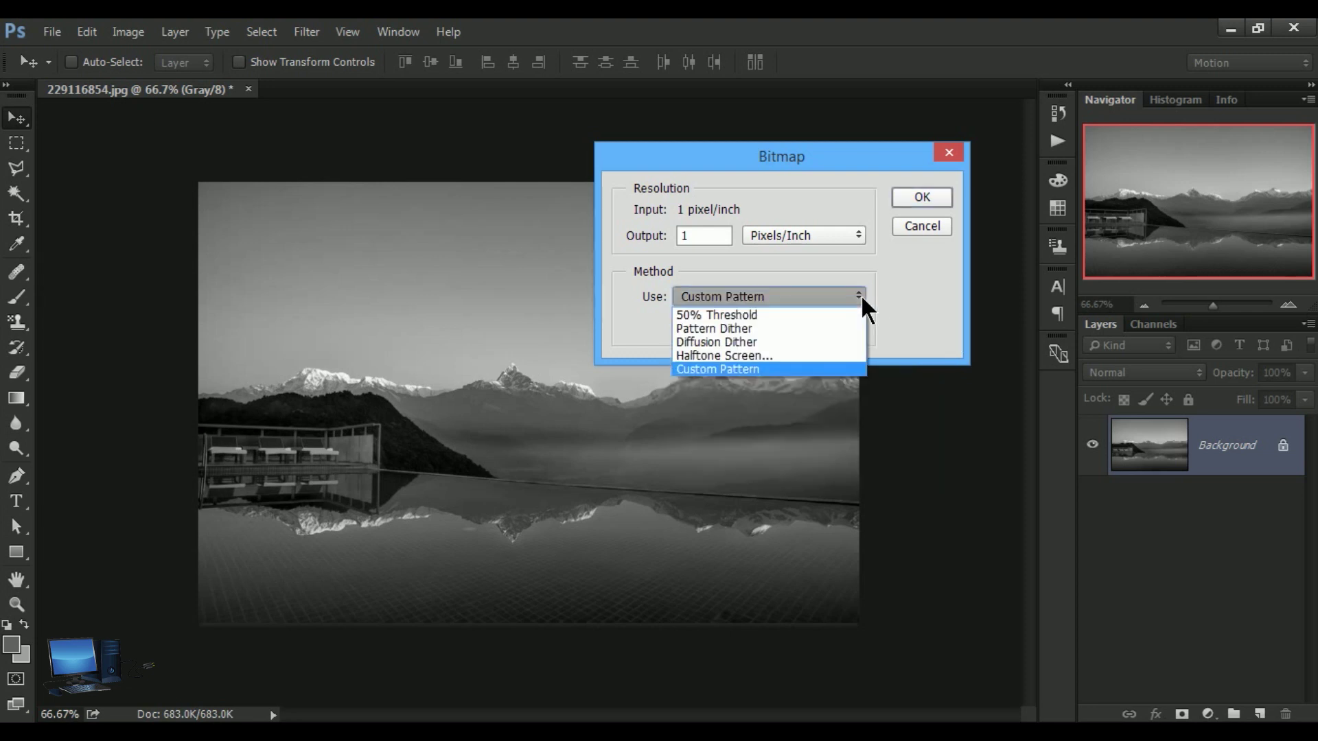
{"action": "left_click", "coordinate": [771, 316]}
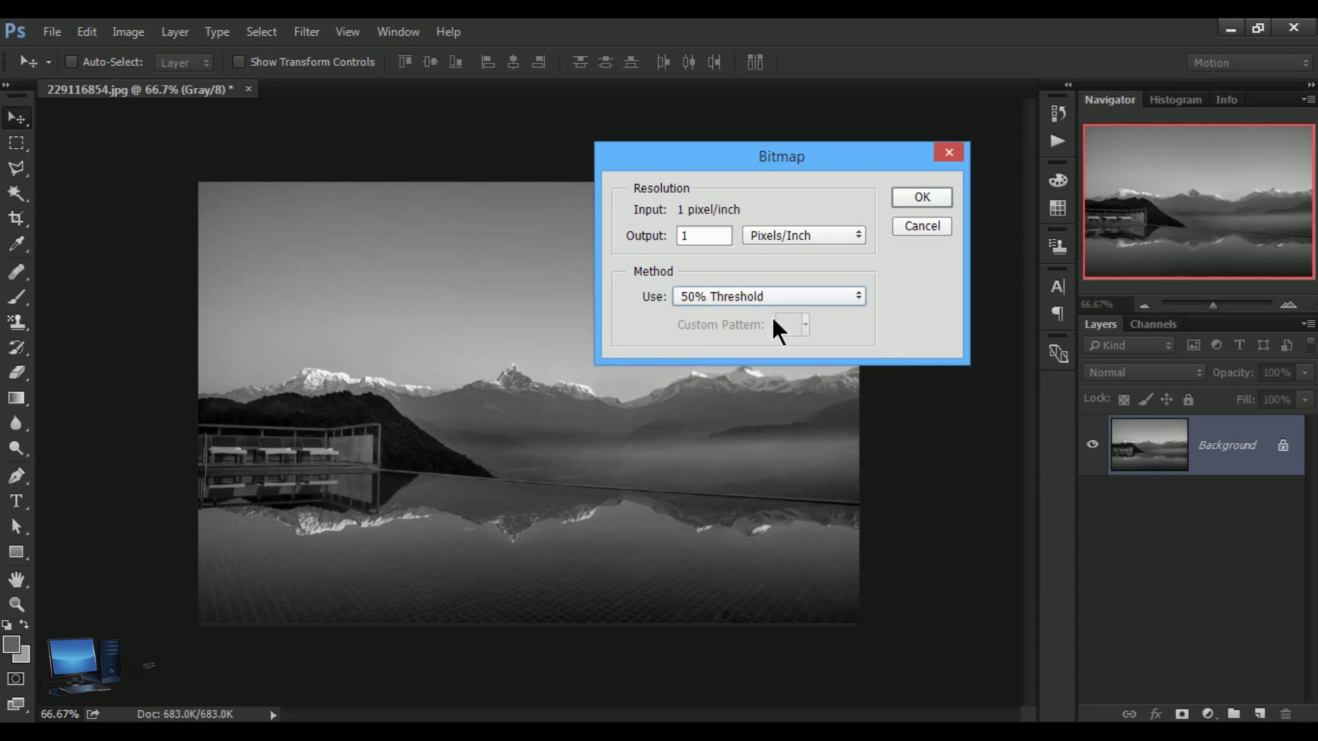
{"action": "left_click", "coordinate": [916, 197]}
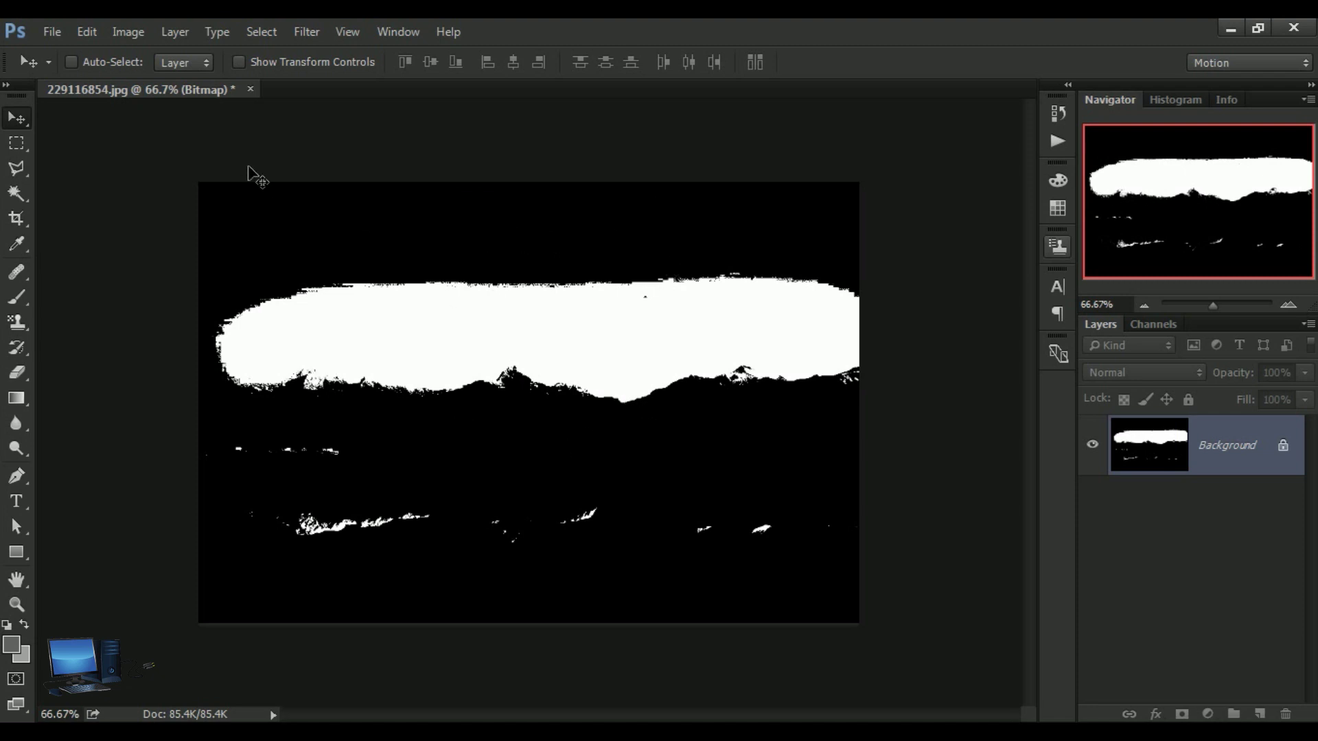
- Undo the Bitmap and Grayscale conversions to return the image to RGB color
{"action": "key", "text": "ctrl"}
{"action": "key", "text": "ctrl+alt+z"}
{"action": "key", "text": "ctrl+alt+z"}
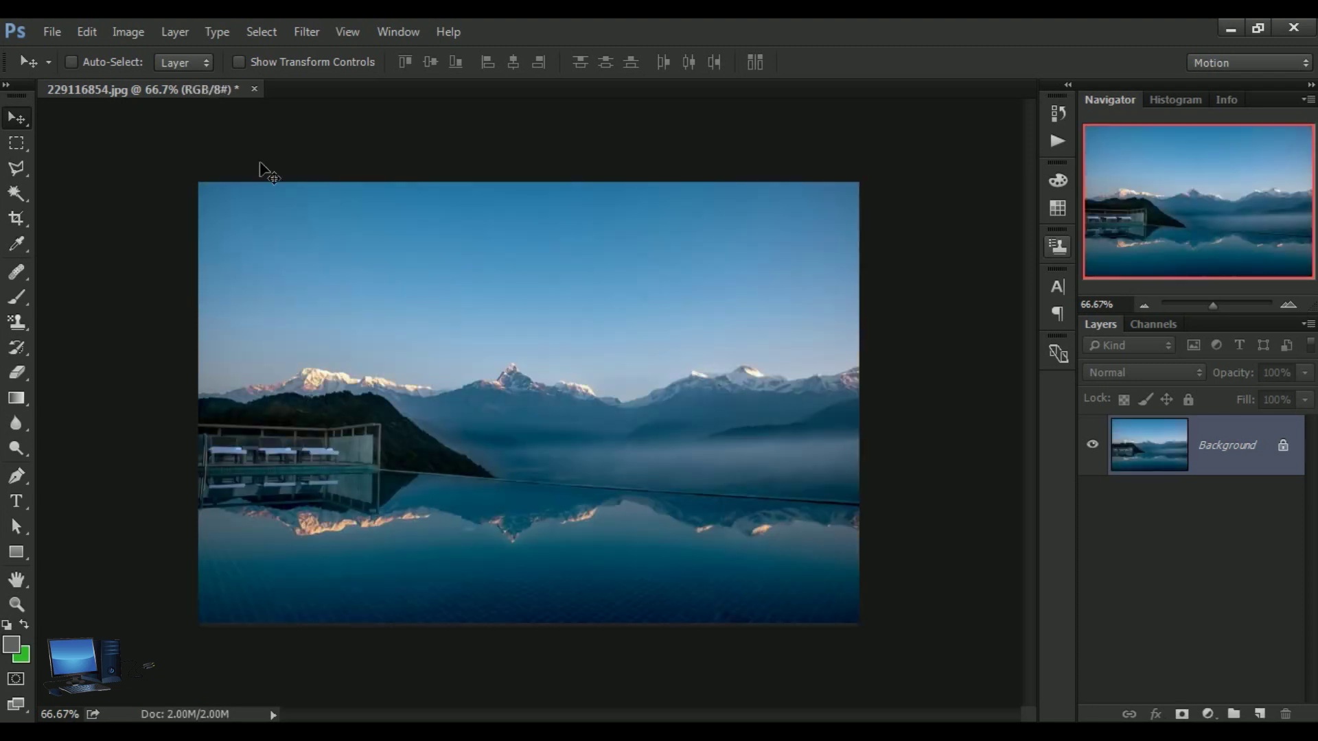
{"action": "left_click", "coordinate": [126, 40]}
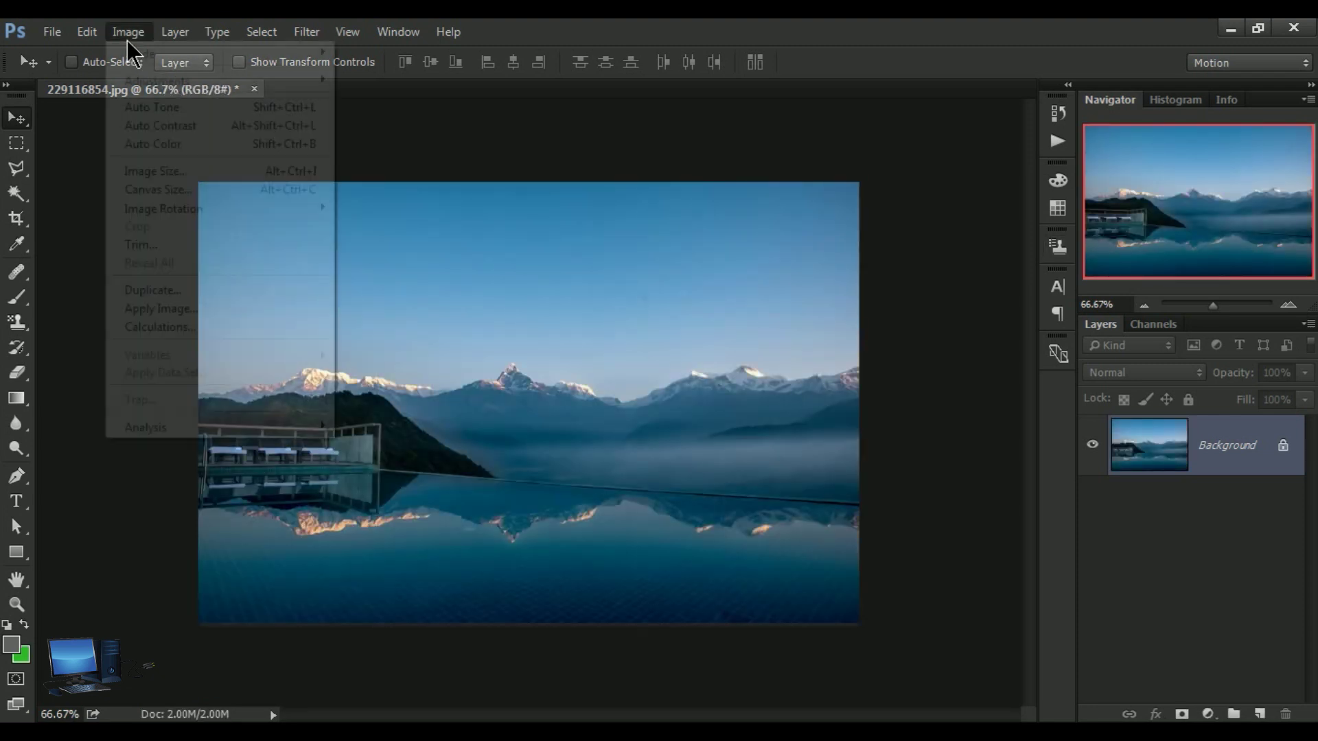
{"action": "mouse_move", "coordinate": [129, 50]}
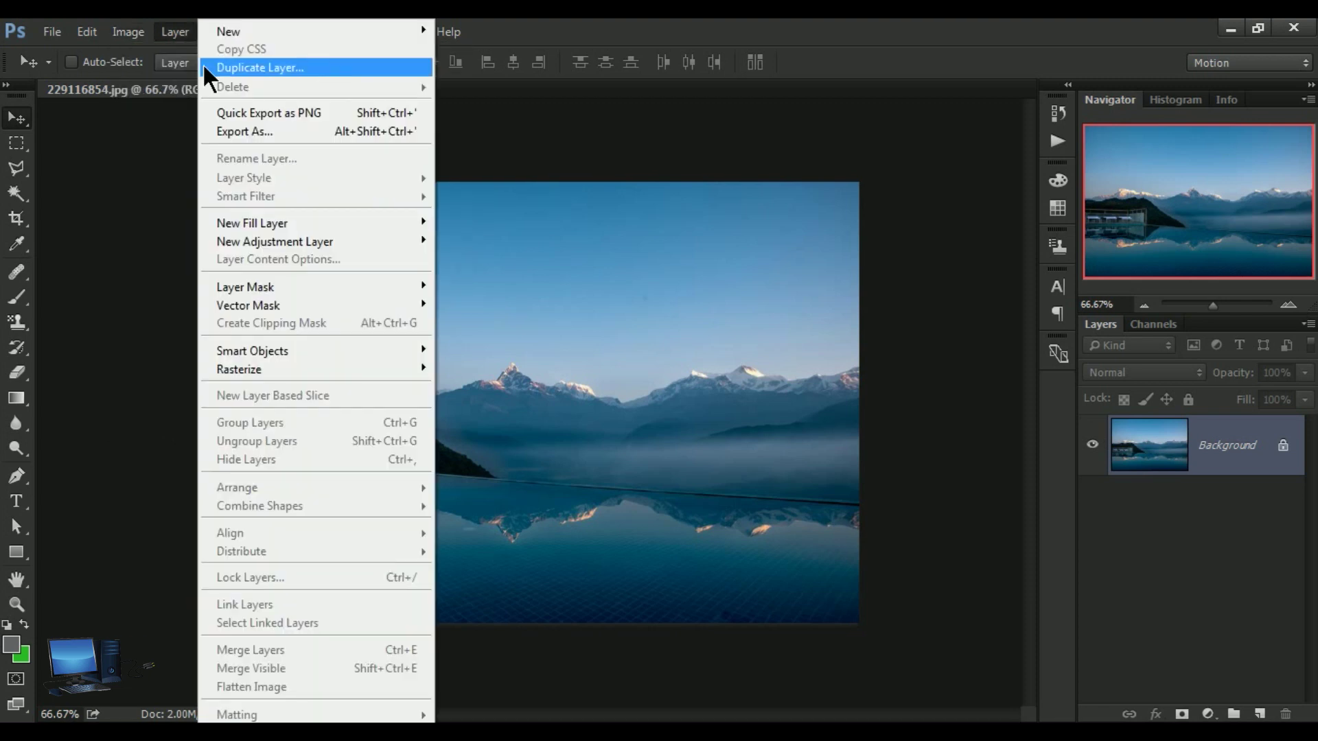
{"action": "mouse_move", "coordinate": [86, 32]}
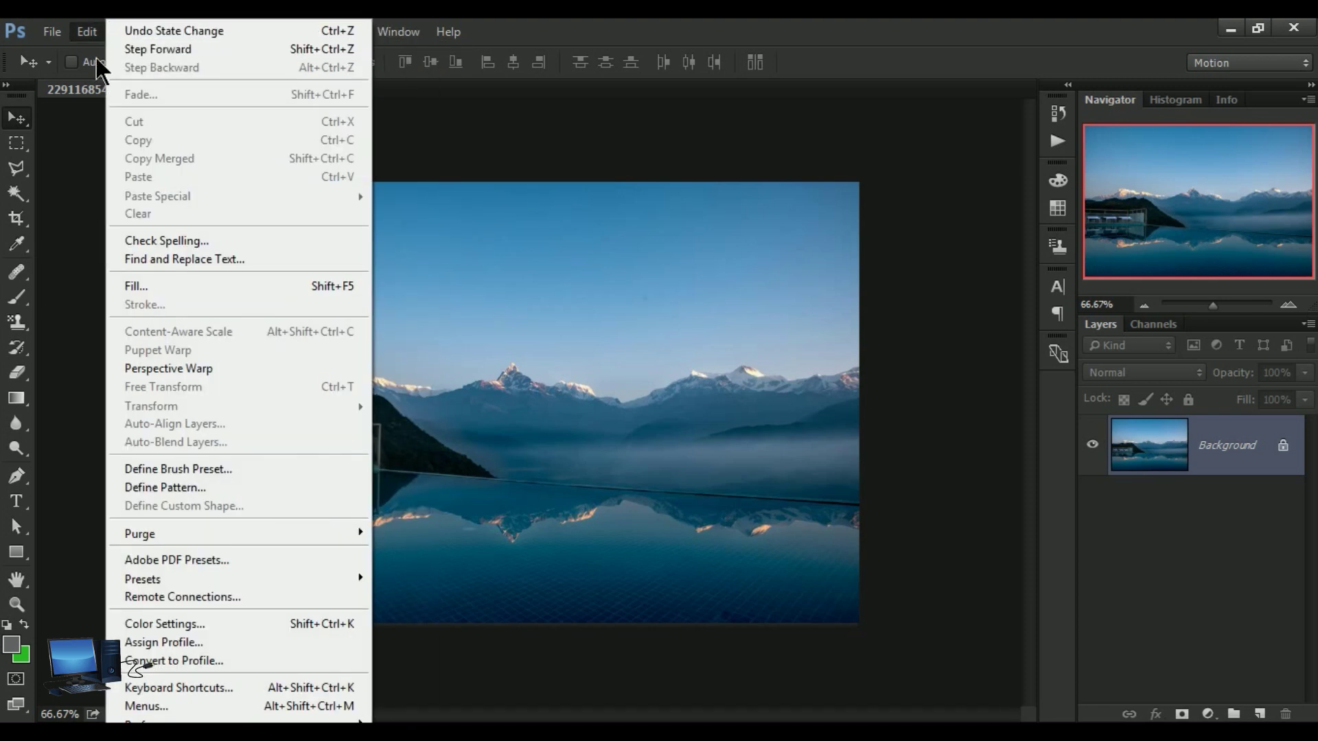
{"action": "left_click", "coordinate": [78, 163]}
- Try converting the RGB image to Grayscale with its color information discarded, and undo the conversion
{"action": "left_click", "coordinate": [137, 34]}
{"action": "mouse_move", "coordinate": [199, 54]}
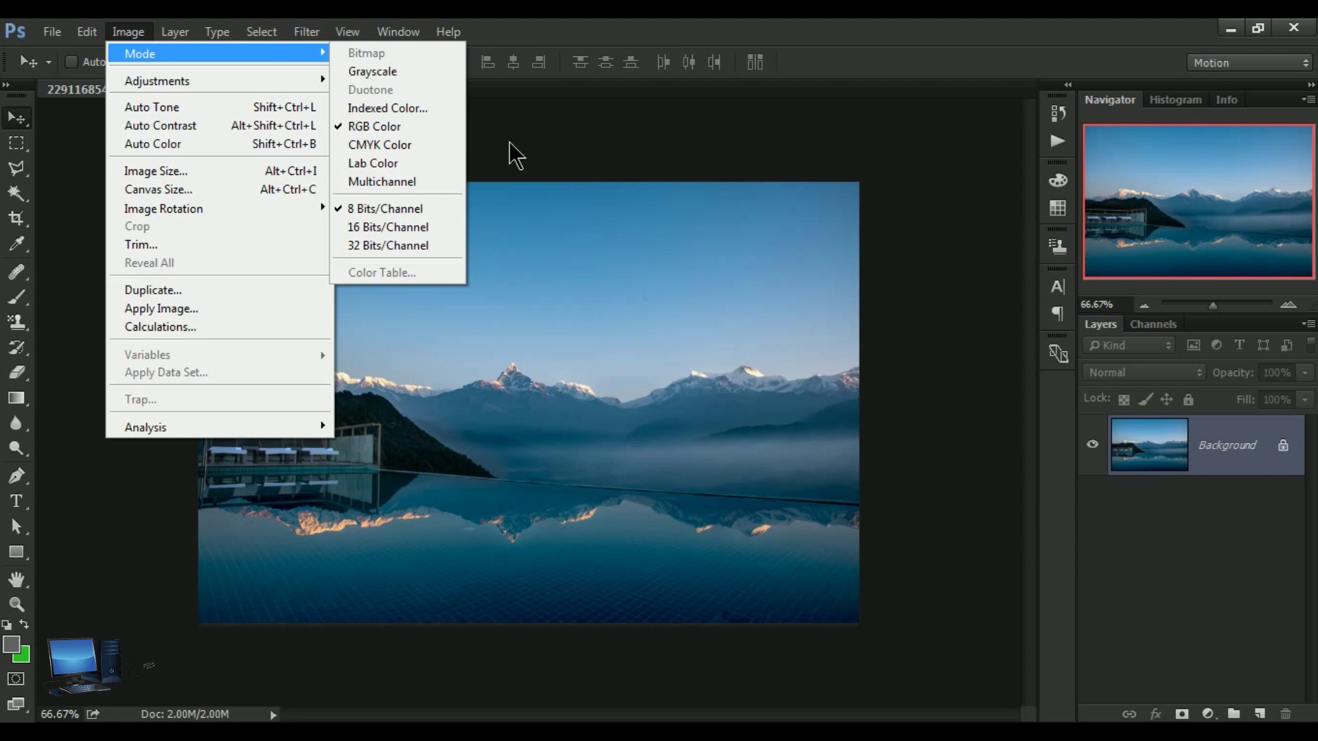
{"action": "left_click", "coordinate": [431, 69]}
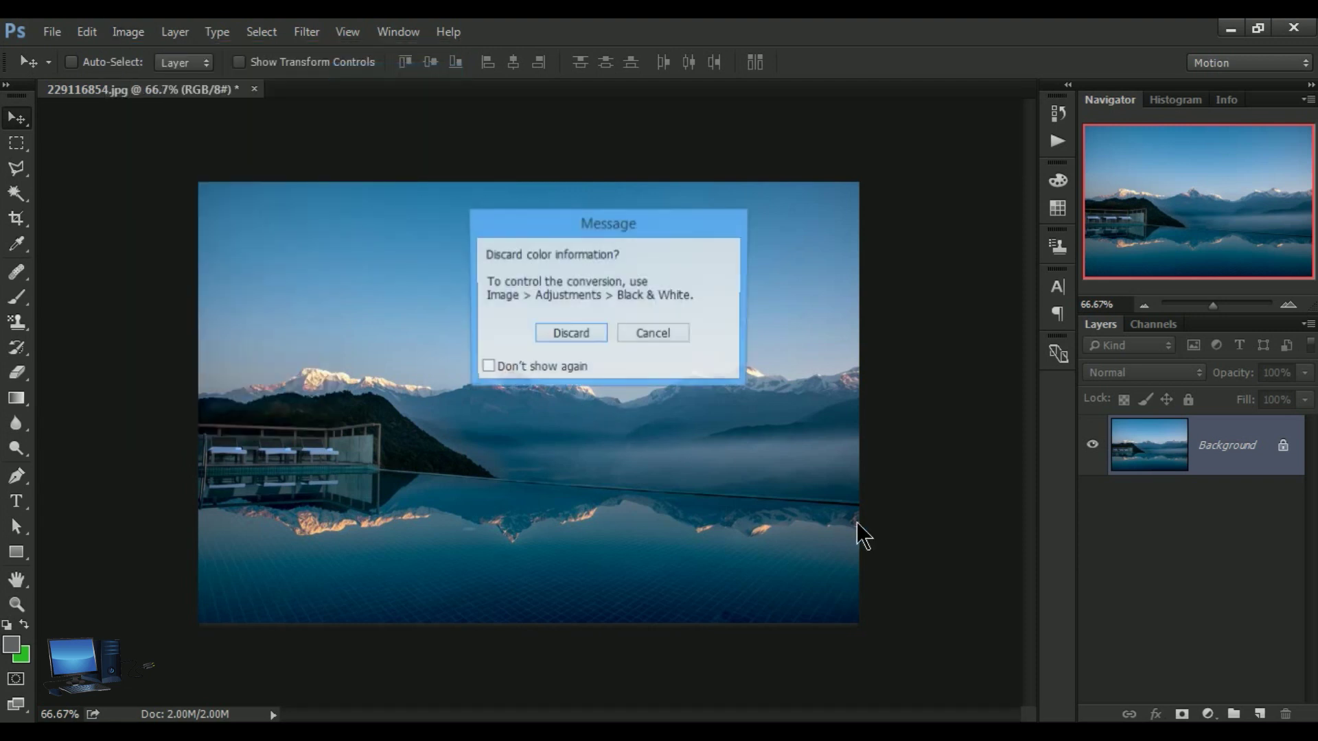
{"action": "left_click", "coordinate": [578, 334]}
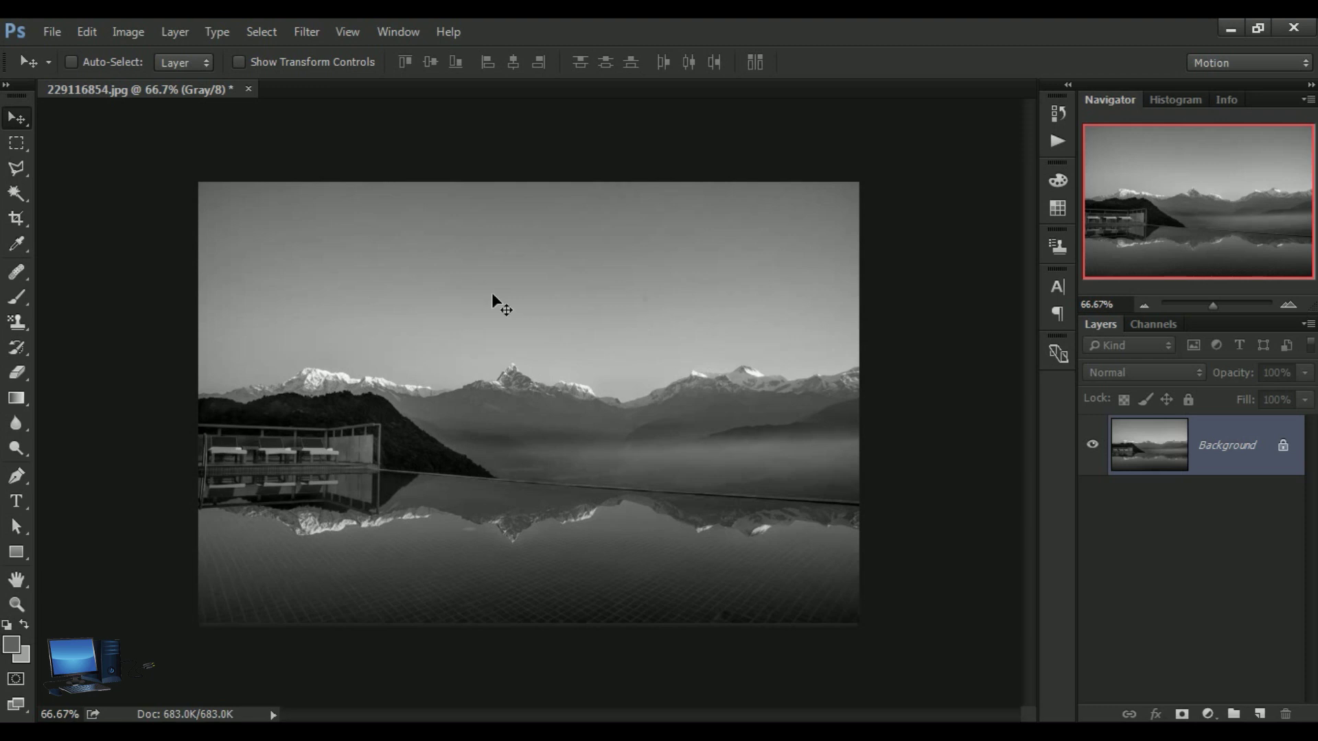
{"action": "key", "text": "ctrl"}
{"action": "key", "text": "ctrl+z"}
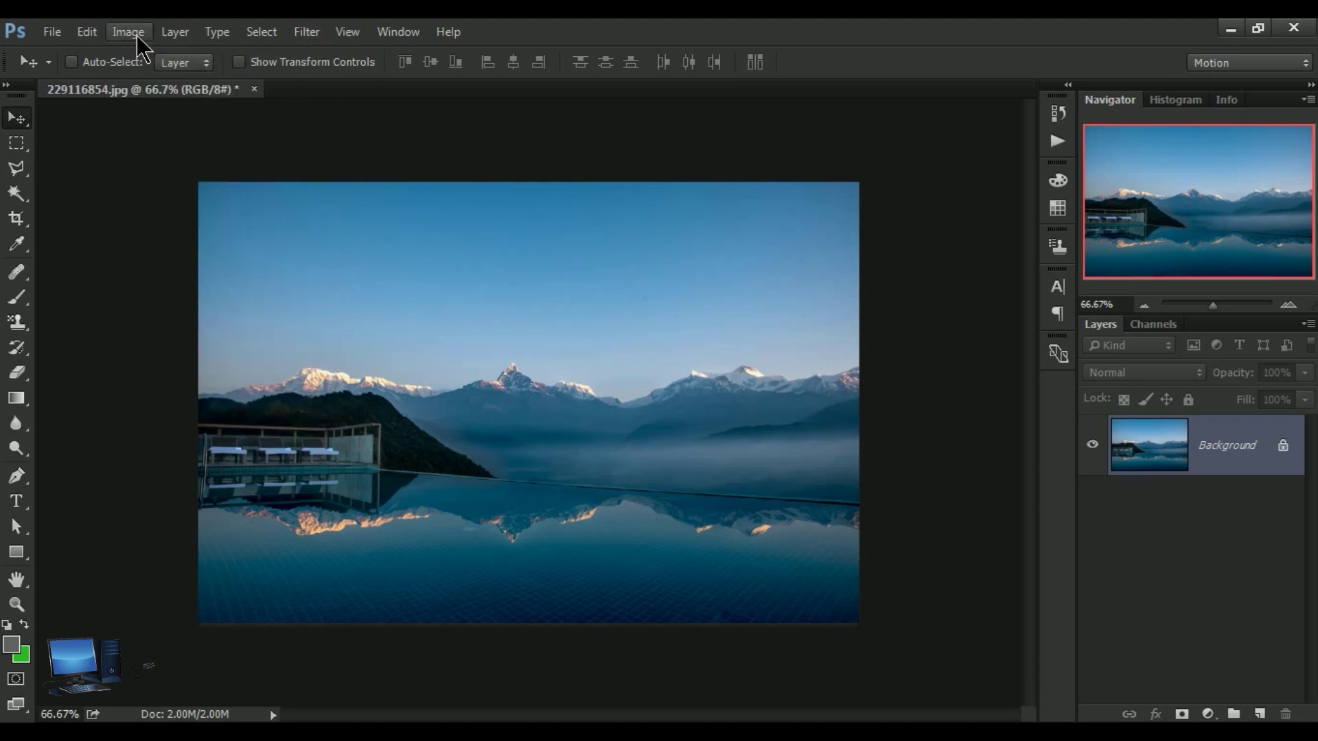
- Convert the RGB image to Grayscale mode and discard its color information
{"action": "left_click", "coordinate": [137, 36]}
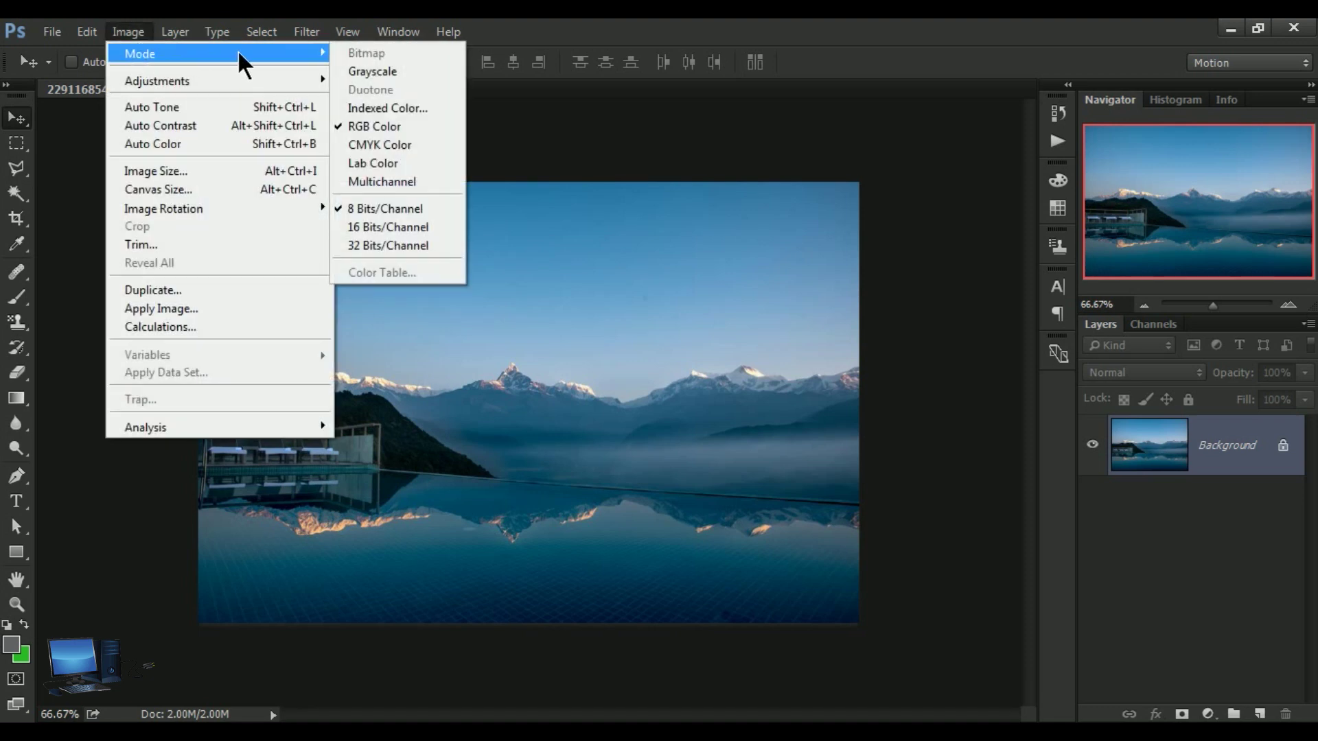
{"action": "left_click", "coordinate": [413, 71]}
{"action": "left_click", "coordinate": [569, 333]}
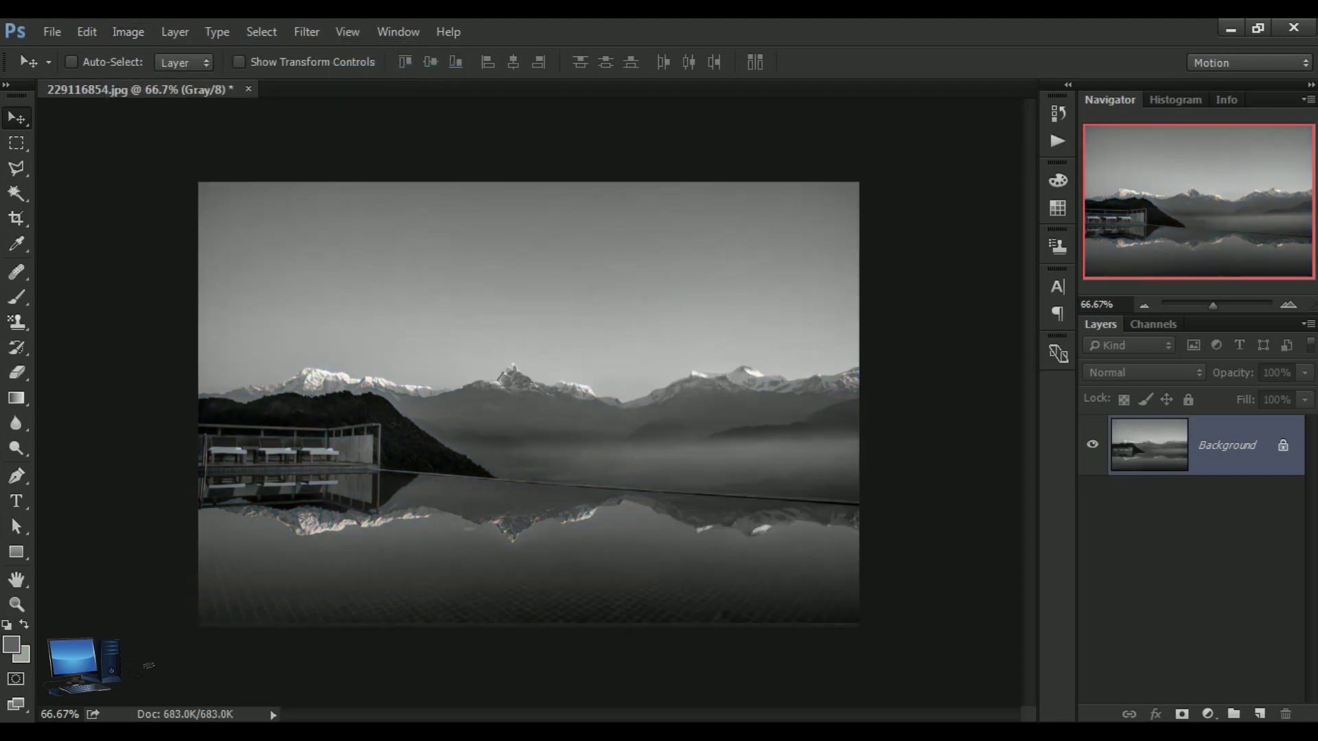
- Start converting the grayscale image to Duotone and choose the Warm Gray 8 bl 3 preset
{"action": "left_click", "coordinate": [137, 36]}
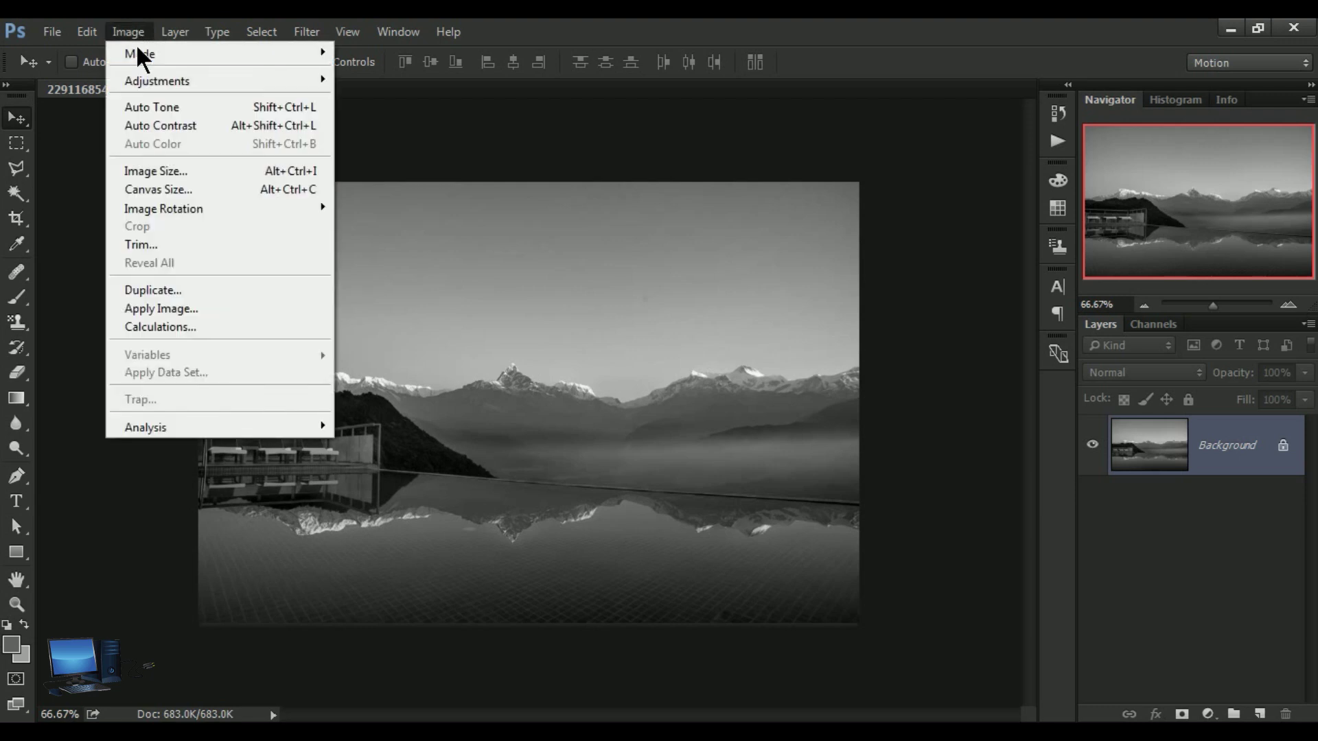
{"action": "mouse_move", "coordinate": [222, 56]}
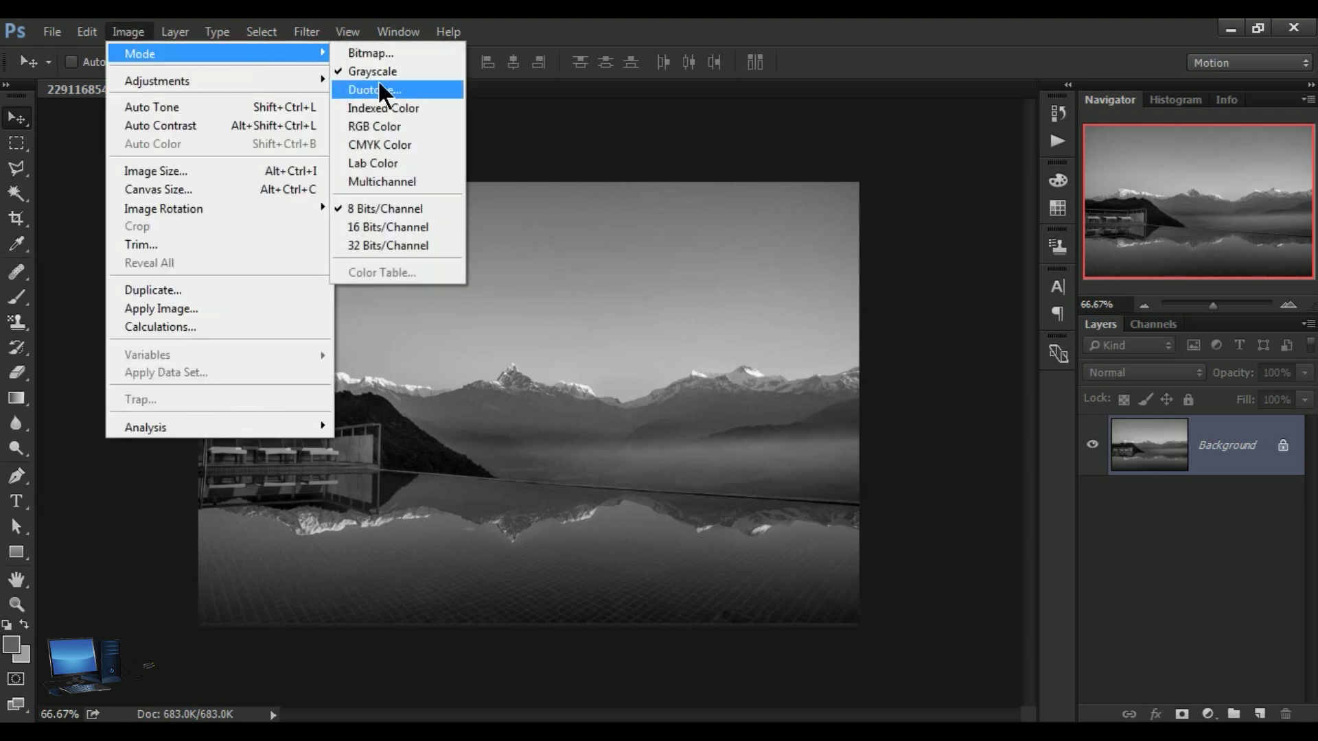
{"action": "left_click", "coordinate": [394, 91]}
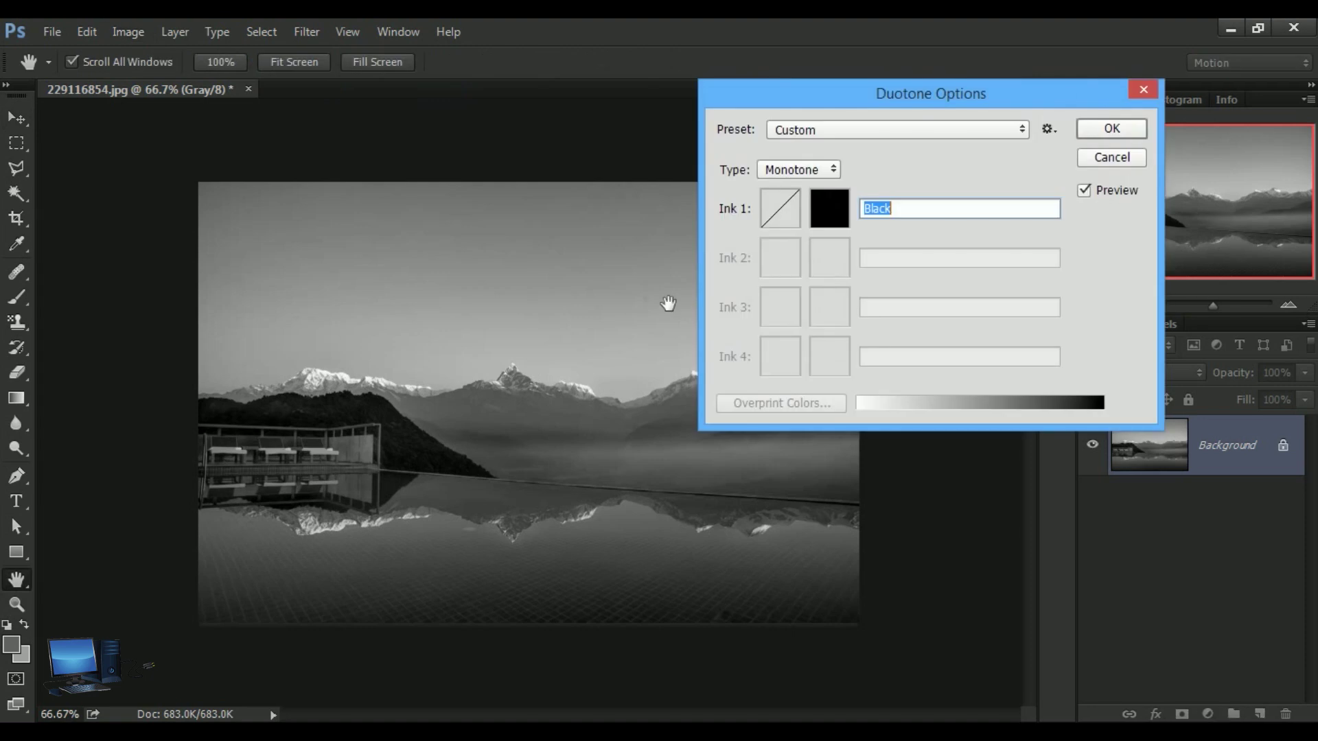
{"action": "left_click_drag", "start_coordinate": [840, 92], "coordinate": [692, 95]}
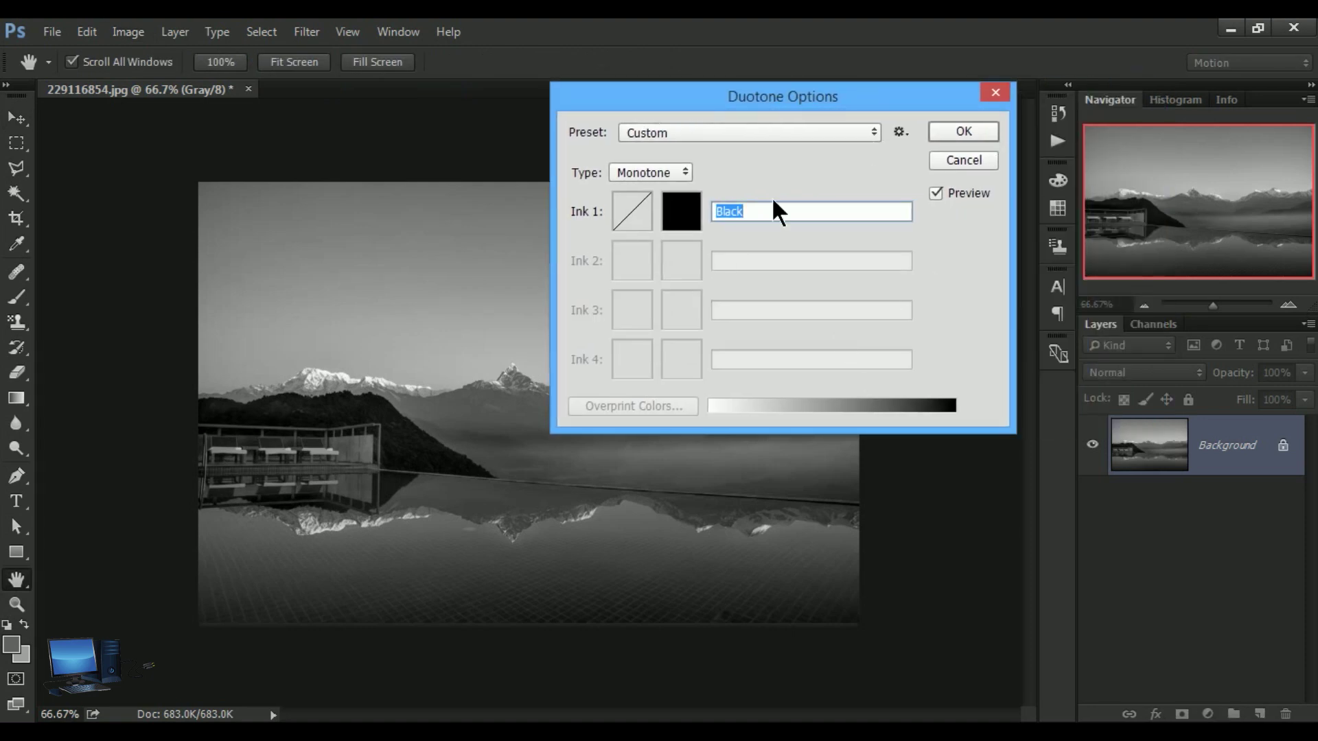
{"action": "left_click", "coordinate": [875, 129]}
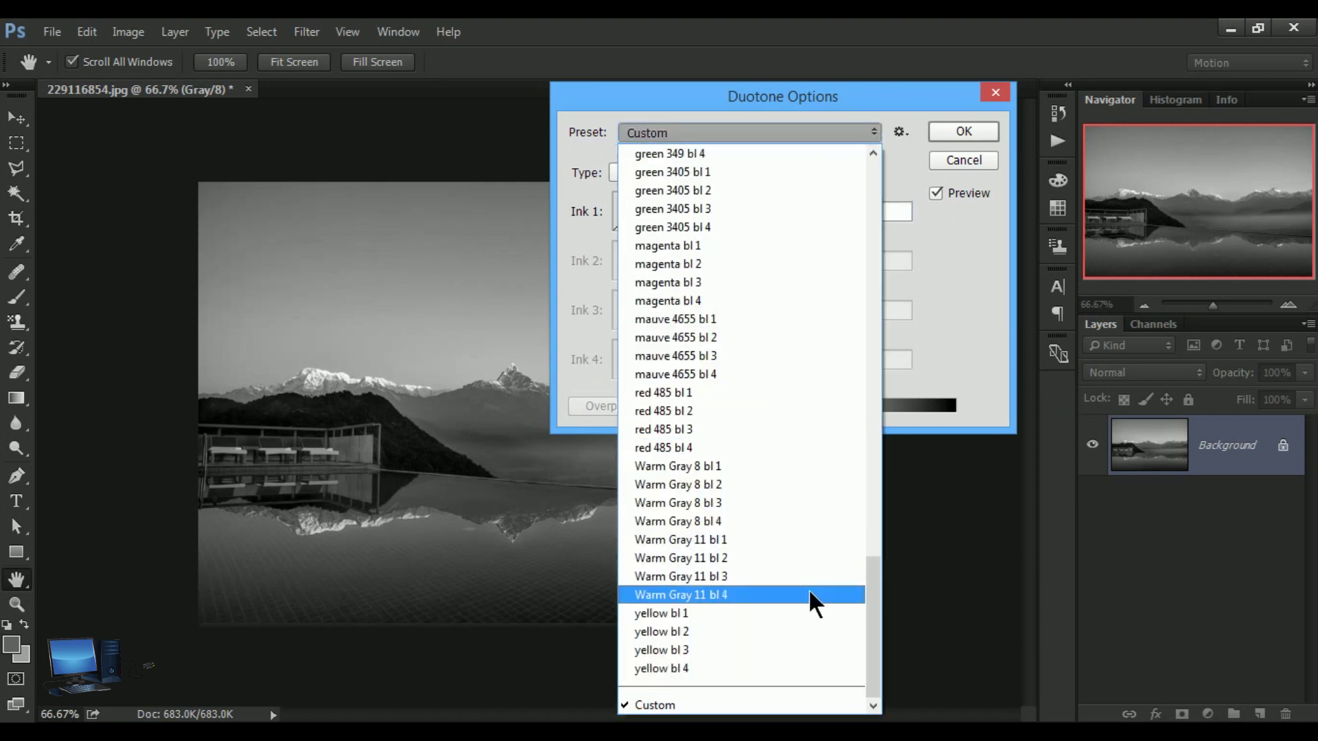
{"action": "left_click", "coordinate": [682, 503]}
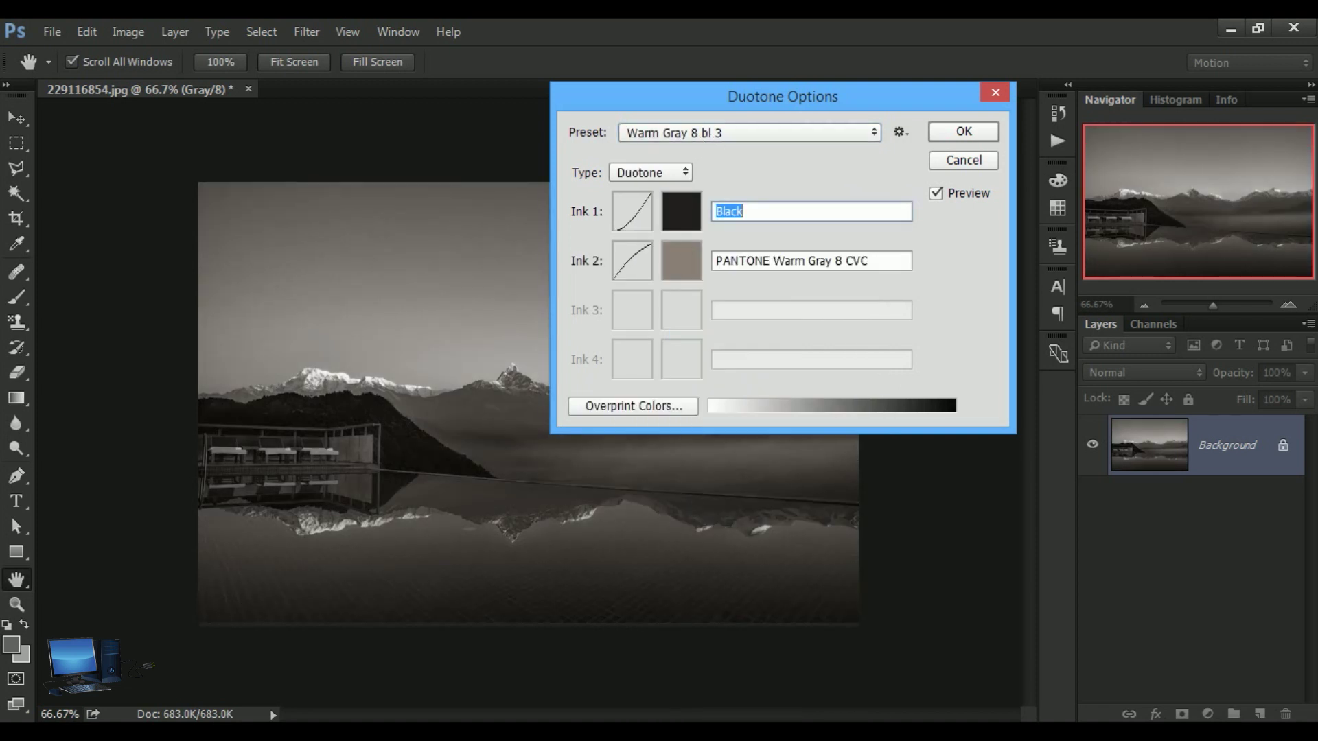
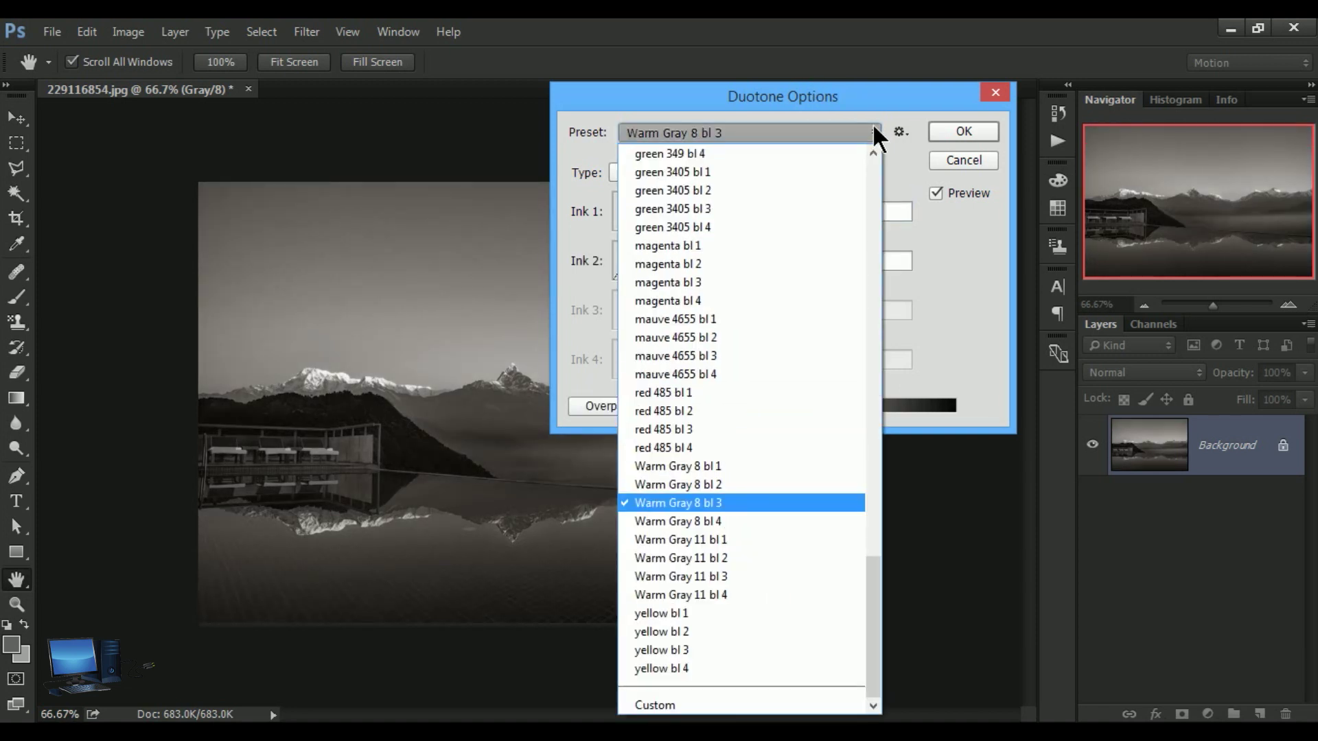
- Reset the duotone preset to Default and set the type to Duotone
{"action": "left_click_drag", "start_coordinate": [876, 604], "coordinate": [848, 180]}
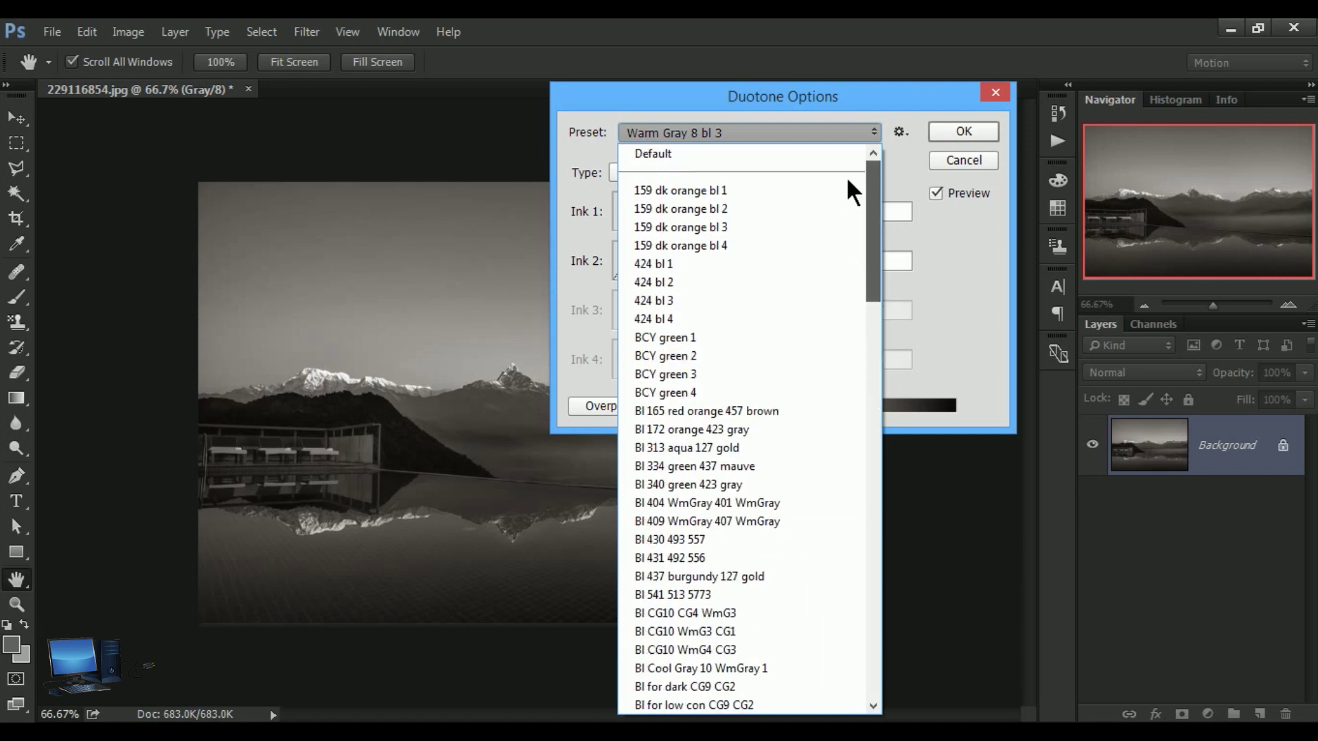
{"action": "left_click", "coordinate": [640, 152]}
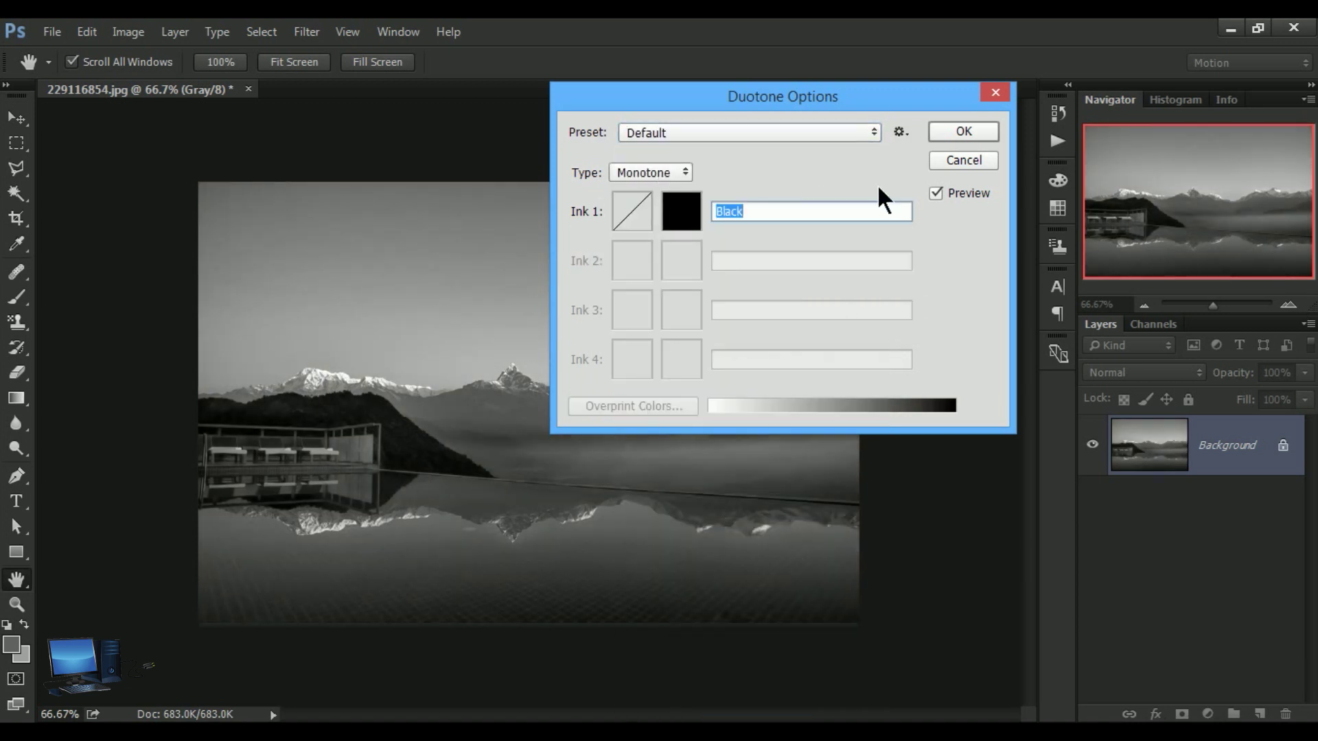
{"action": "left_click", "coordinate": [683, 172]}
{"action": "left_click", "coordinate": [645, 206]}
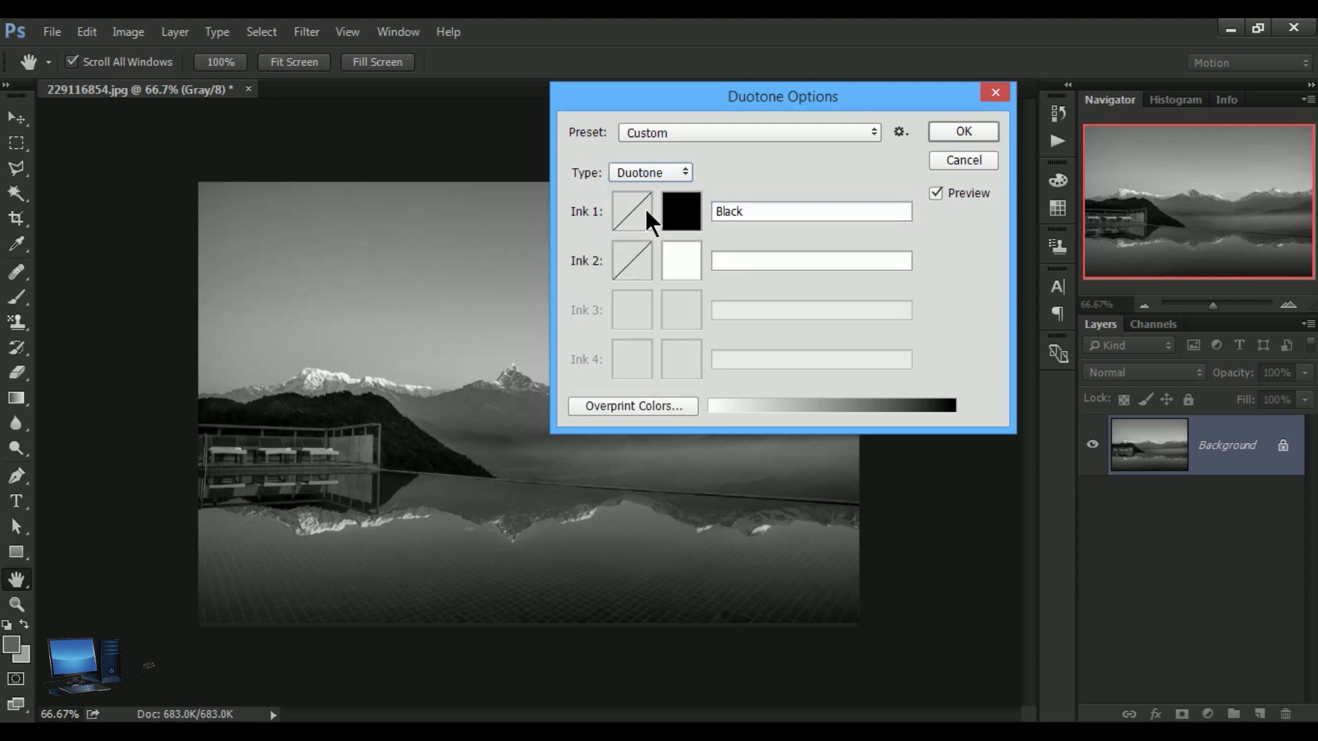
- Try raising the Ink 1 duotone curve to 78.8% at its 50% point, and cancel the curve edit
{"action": "left_click", "coordinate": [633, 203]}
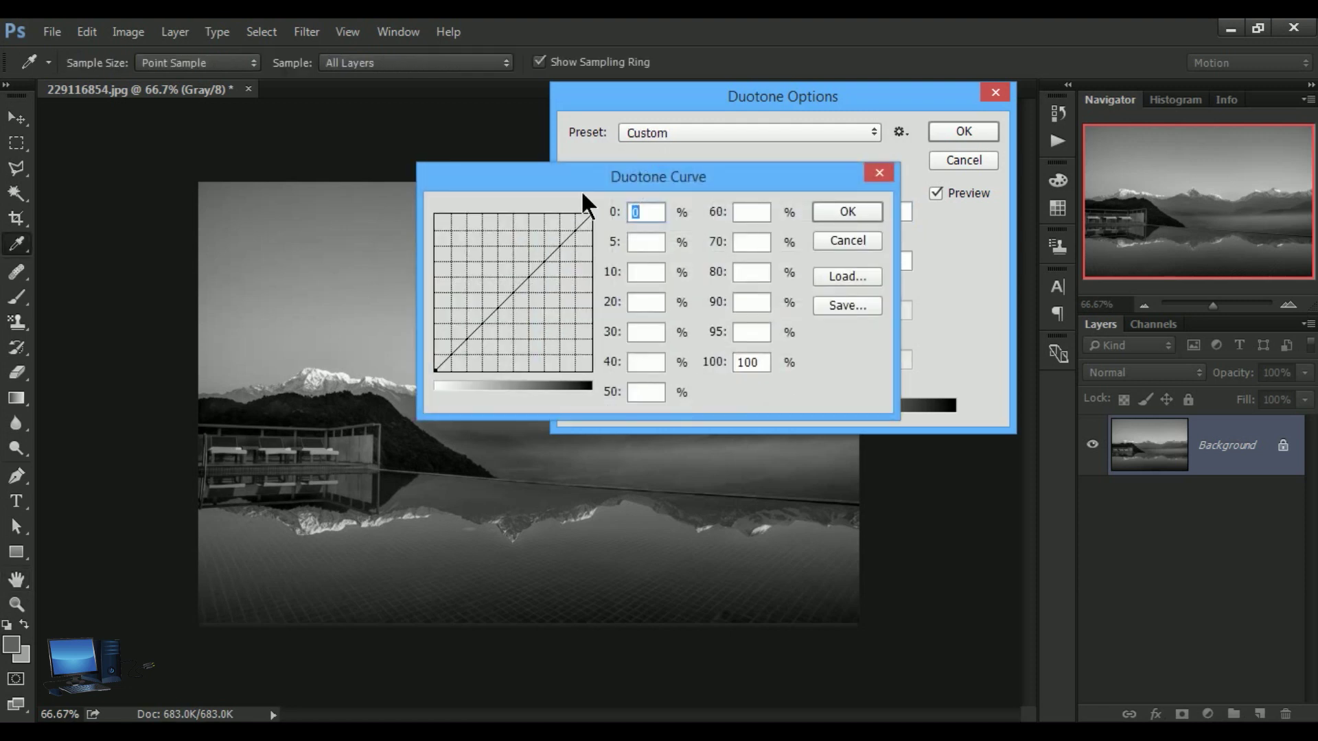
{"action": "left_click_drag", "start_coordinate": [520, 295], "coordinate": [523, 267]}
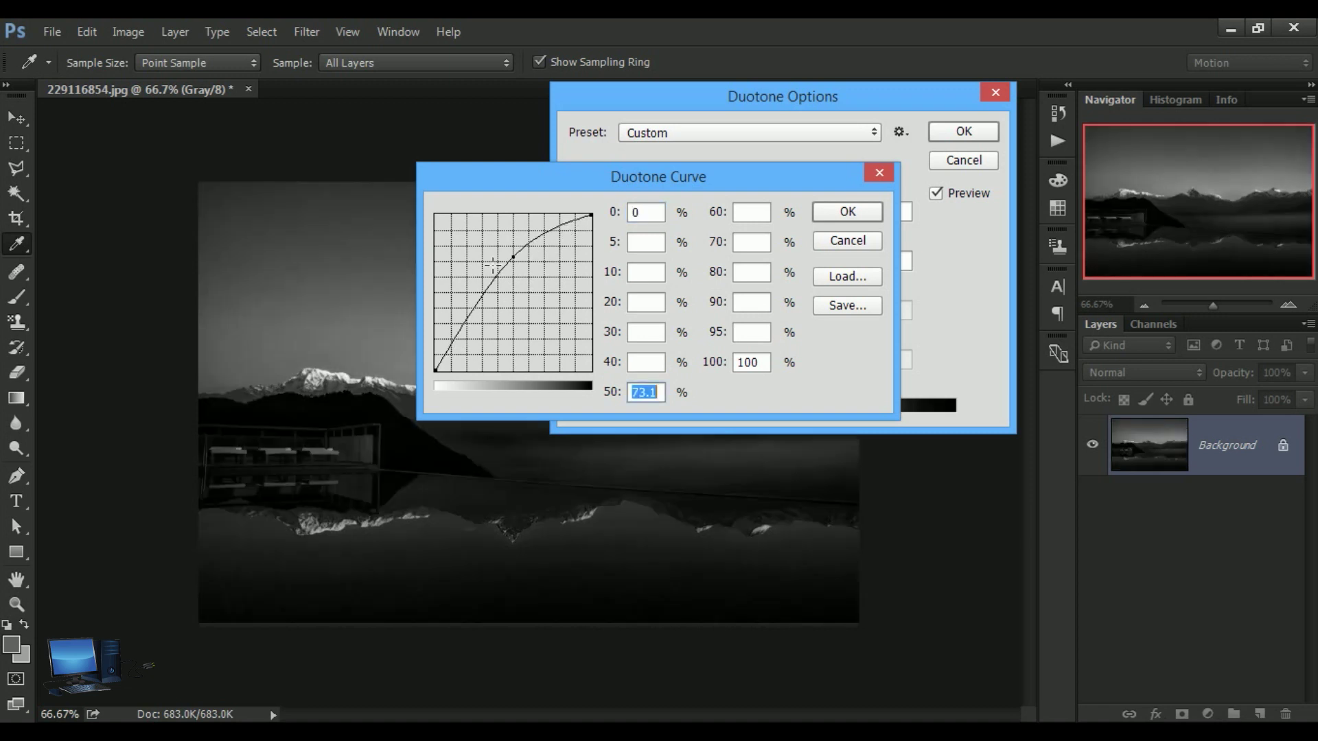
{"action": "mouse_move", "coordinate": [514, 261]}
{"action": "left_mouse_down"}
{"action": "mouse_move", "coordinate": [562, 323]}
{"action": "mouse_move", "coordinate": [509, 332]}
{"action": "mouse_move", "coordinate": [501, 255]}
{"action": "left_mouse_up"}
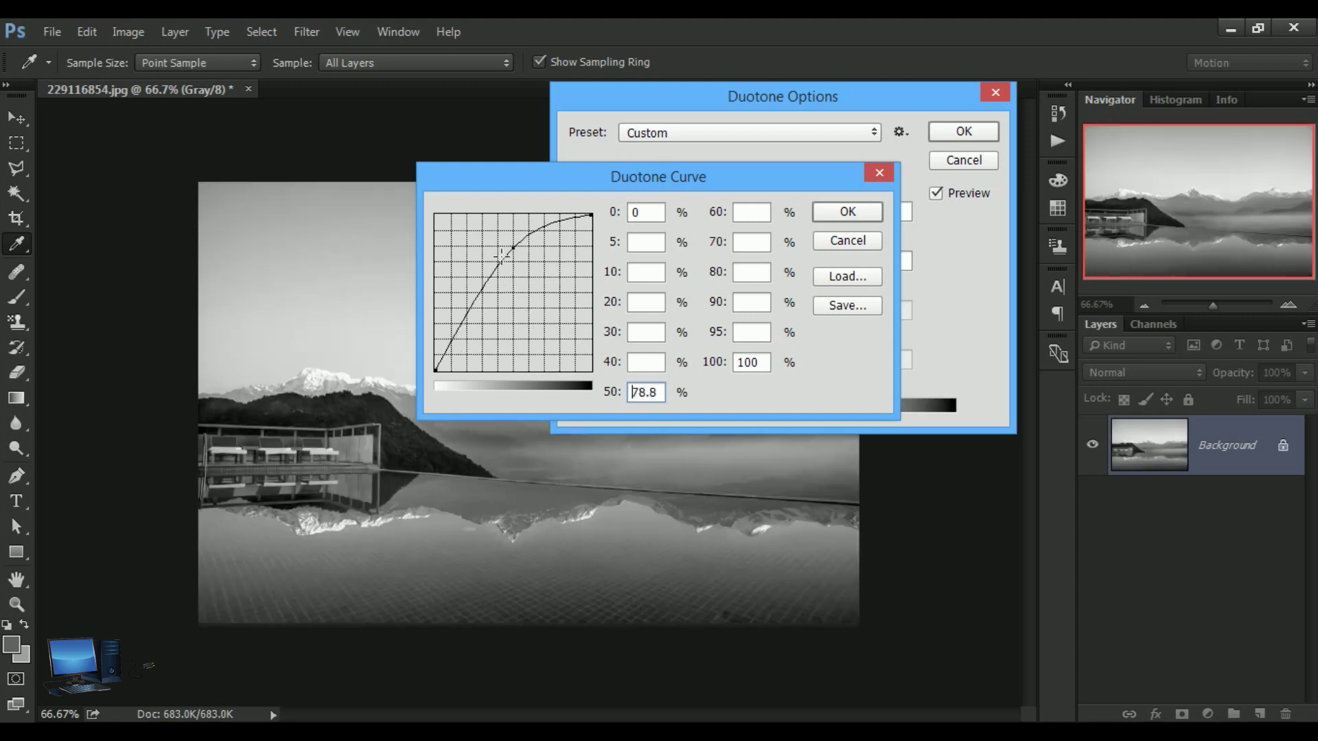
{"action": "left_click", "coordinate": [847, 242]}
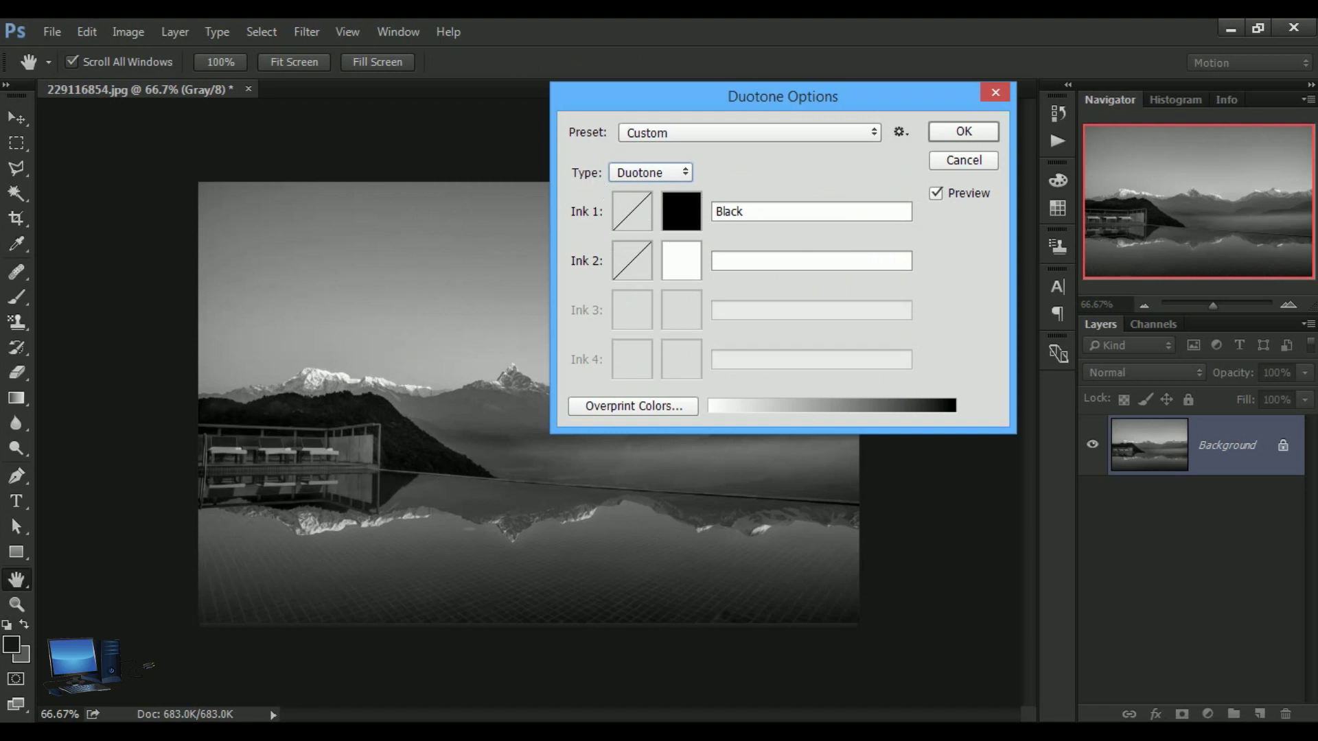
- Try red (ff0000) and blue (0000ff) as the Ink 1 color, and cancel the color change
{"action": "left_click", "coordinate": [689, 212]}
{"action": "mouse_move", "coordinate": [996, 302]}
{"action": "left_mouse_down"}
{"action": "mouse_move", "coordinate": [1021, 205]}
{"action": "mouse_move", "coordinate": [1052, 171]}
{"action": "left_mouse_up"}
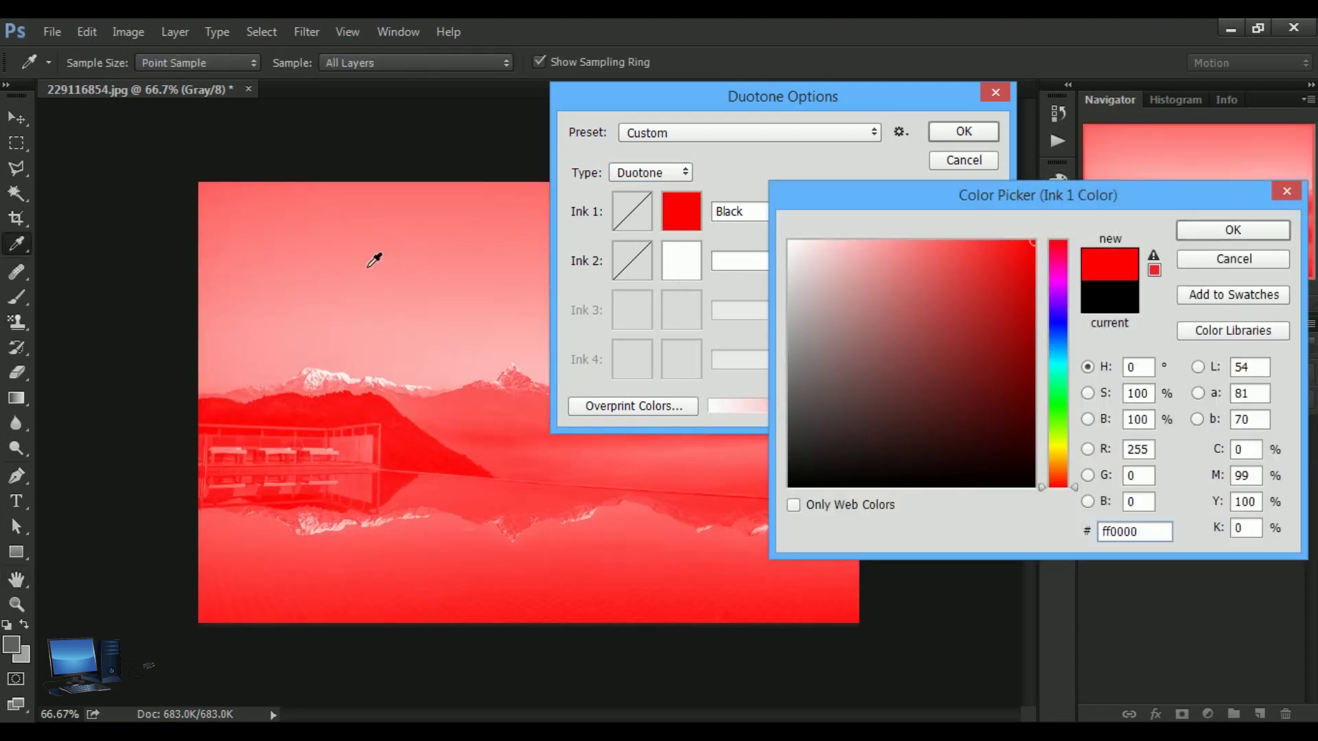
{"action": "left_click", "coordinate": [1054, 325]}
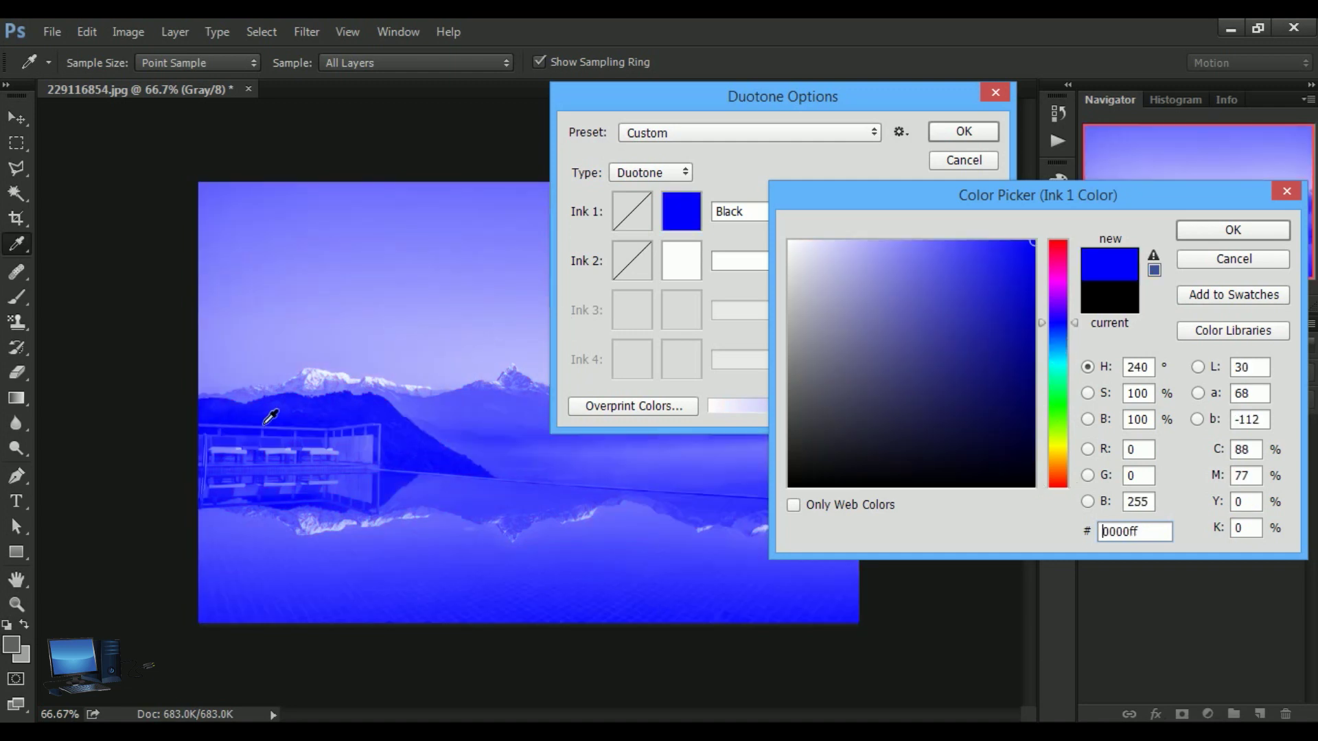
{"action": "left_click", "coordinate": [1233, 252]}
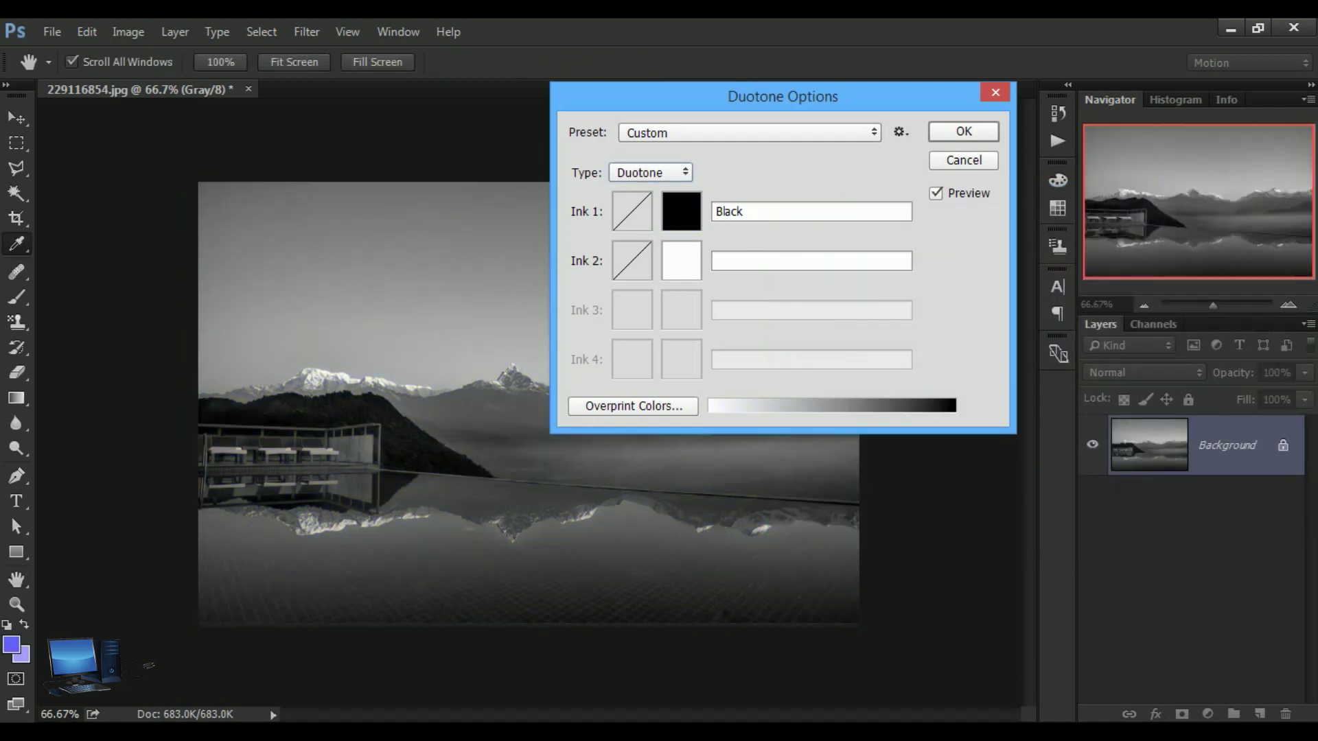
- Try several red and green shades for the Ink 2 color, ending on dark green 2f704a
{"action": "left_click", "coordinate": [683, 262]}
{"action": "left_click", "coordinate": [973, 262]}
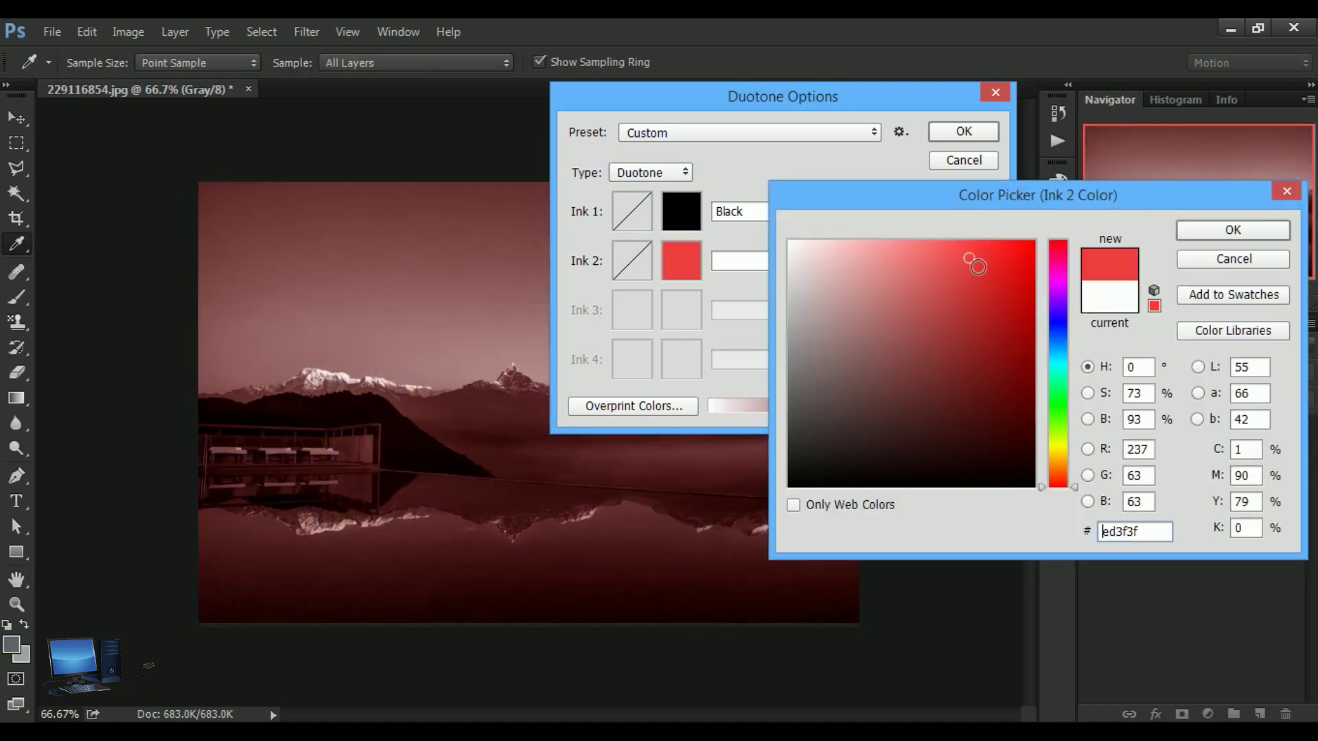
{"action": "left_click", "coordinate": [944, 312]}
{"action": "left_click", "coordinate": [944, 360]}
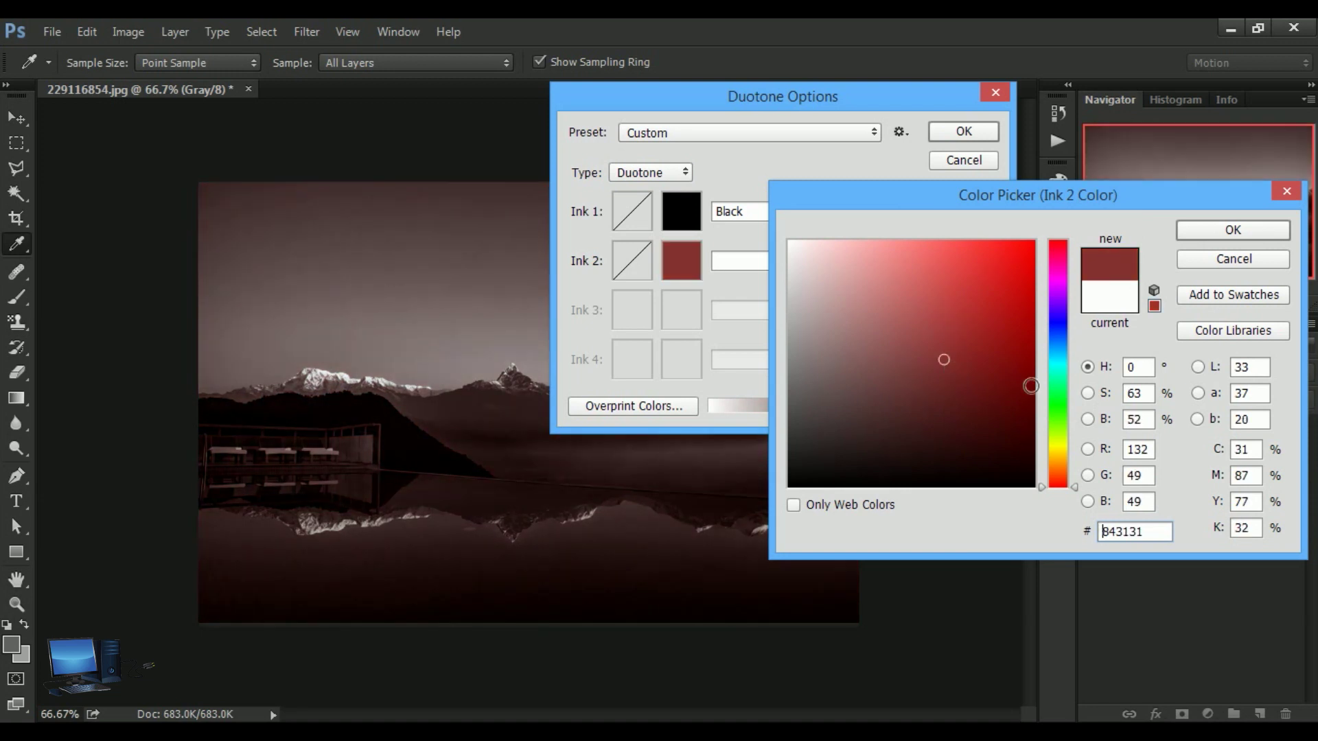
{"action": "left_click", "coordinate": [1054, 387]}
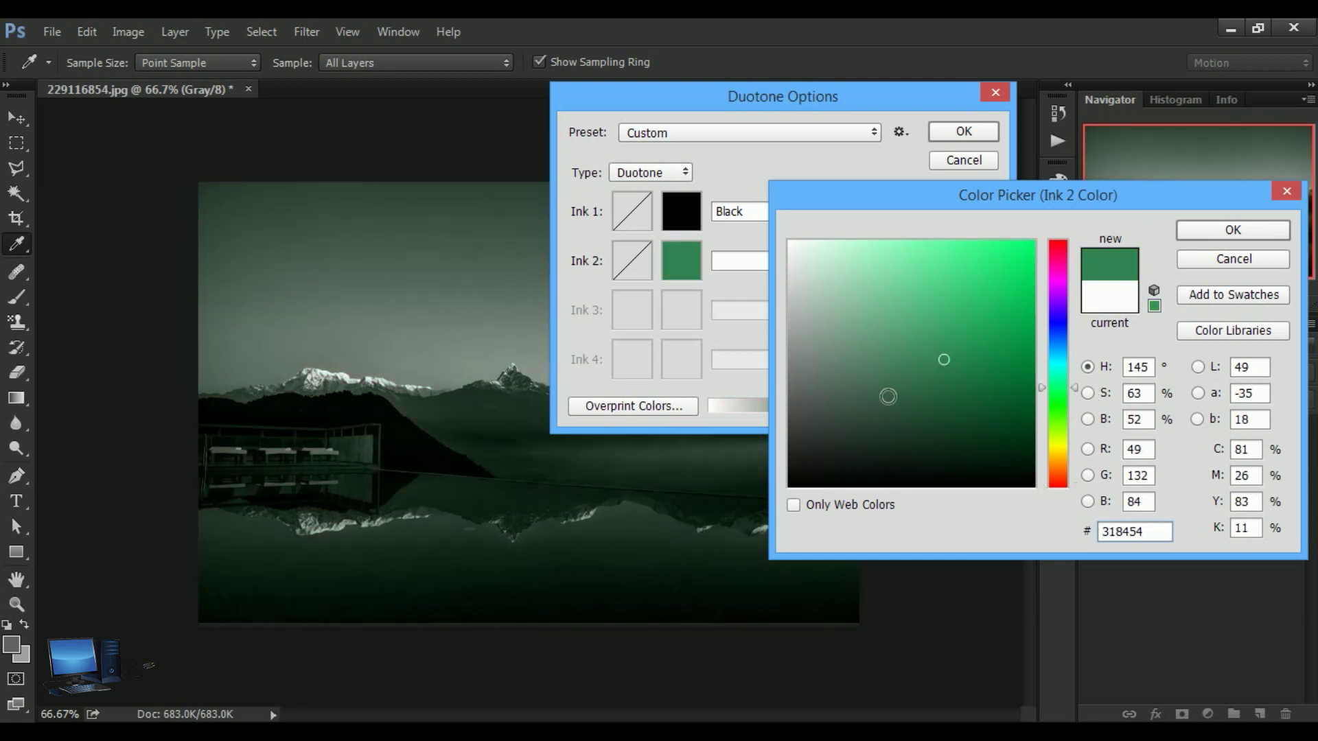
{"action": "left_click", "coordinate": [934, 410]}
{"action": "left_click", "coordinate": [939, 386]}
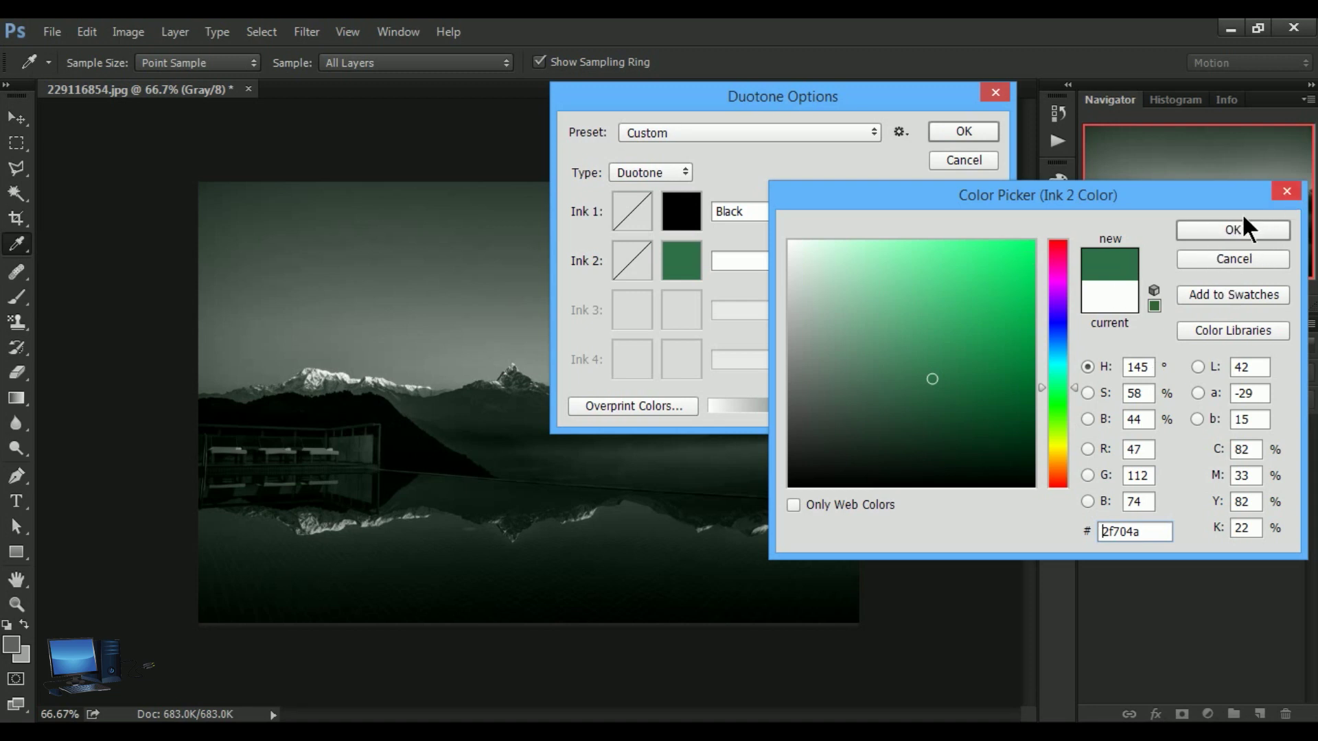
{"action": "key", "text": "space"}
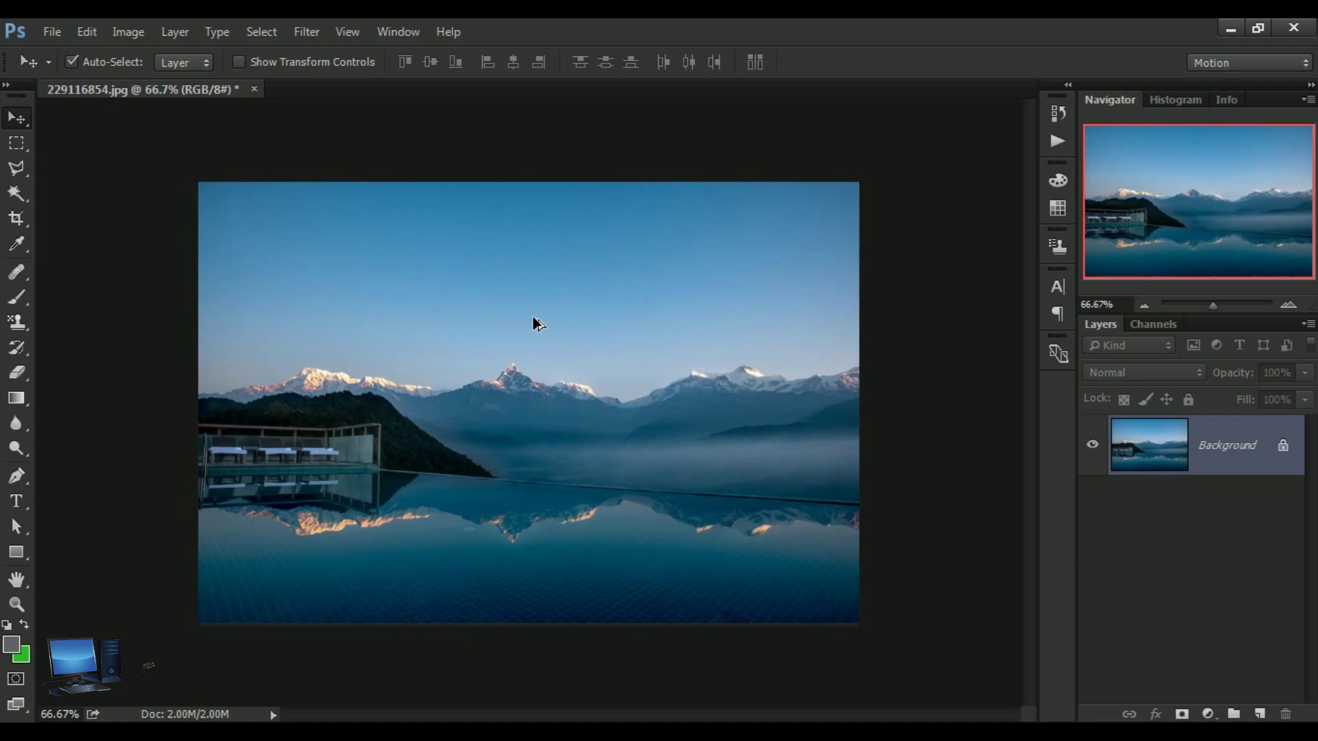
- Try converting the RGB image to CMYK Color, and cancel at the profile warning
{"action": "key", "text": "ctrl"}
{"action": "left_click", "coordinate": [127, 33]}
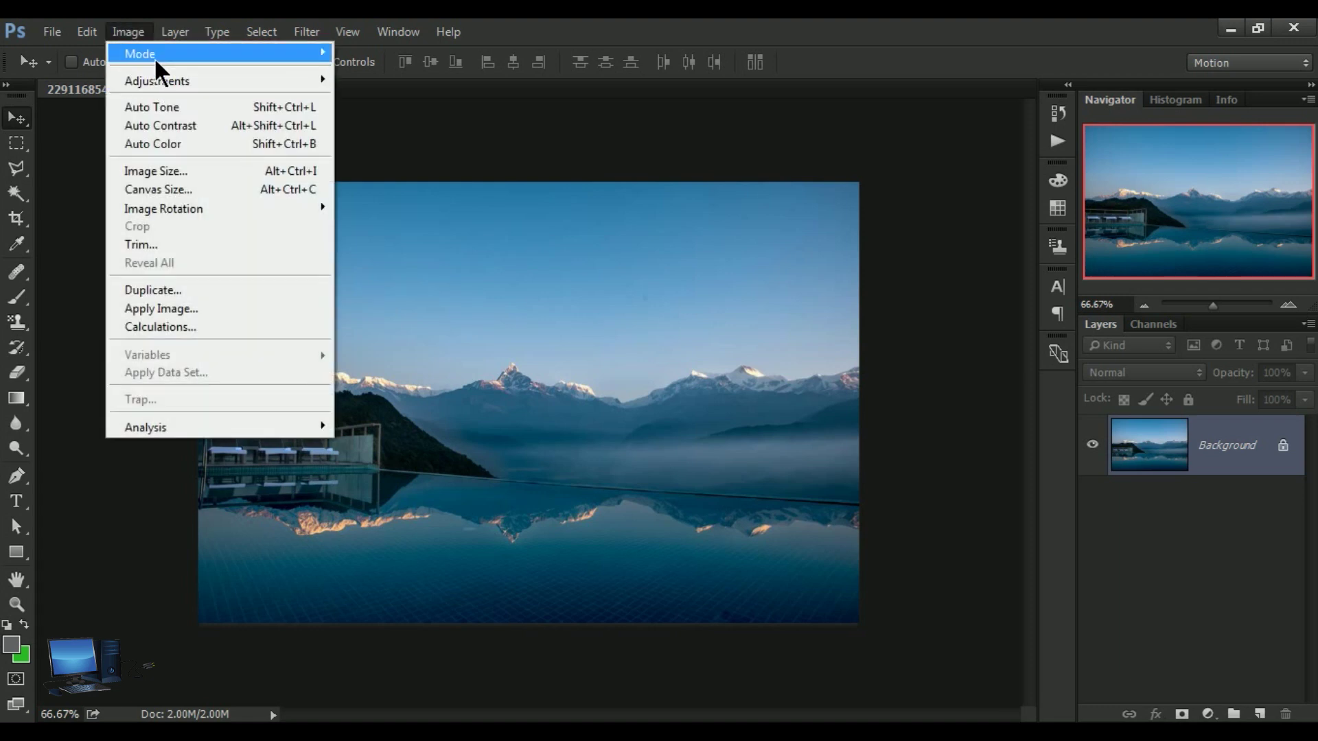
{"action": "mouse_move", "coordinate": [154, 56]}
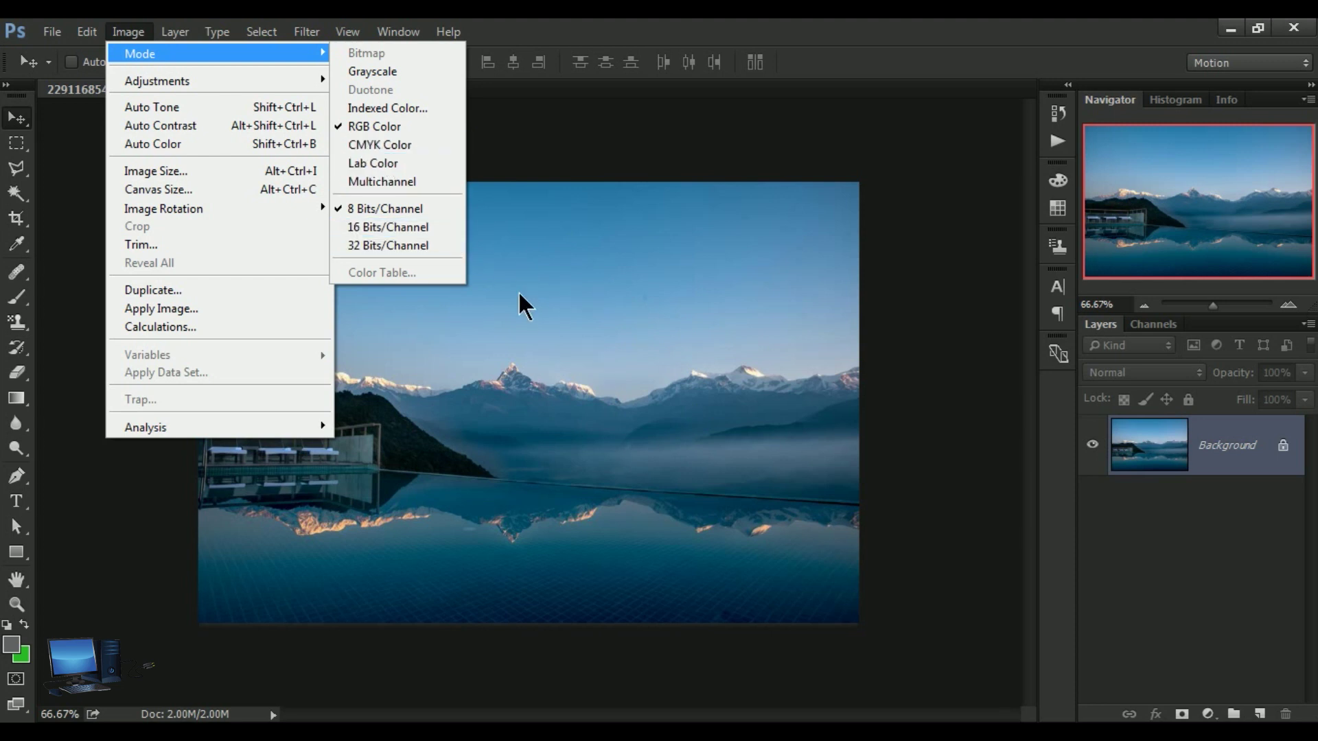
{"action": "left_click", "coordinate": [376, 146]}
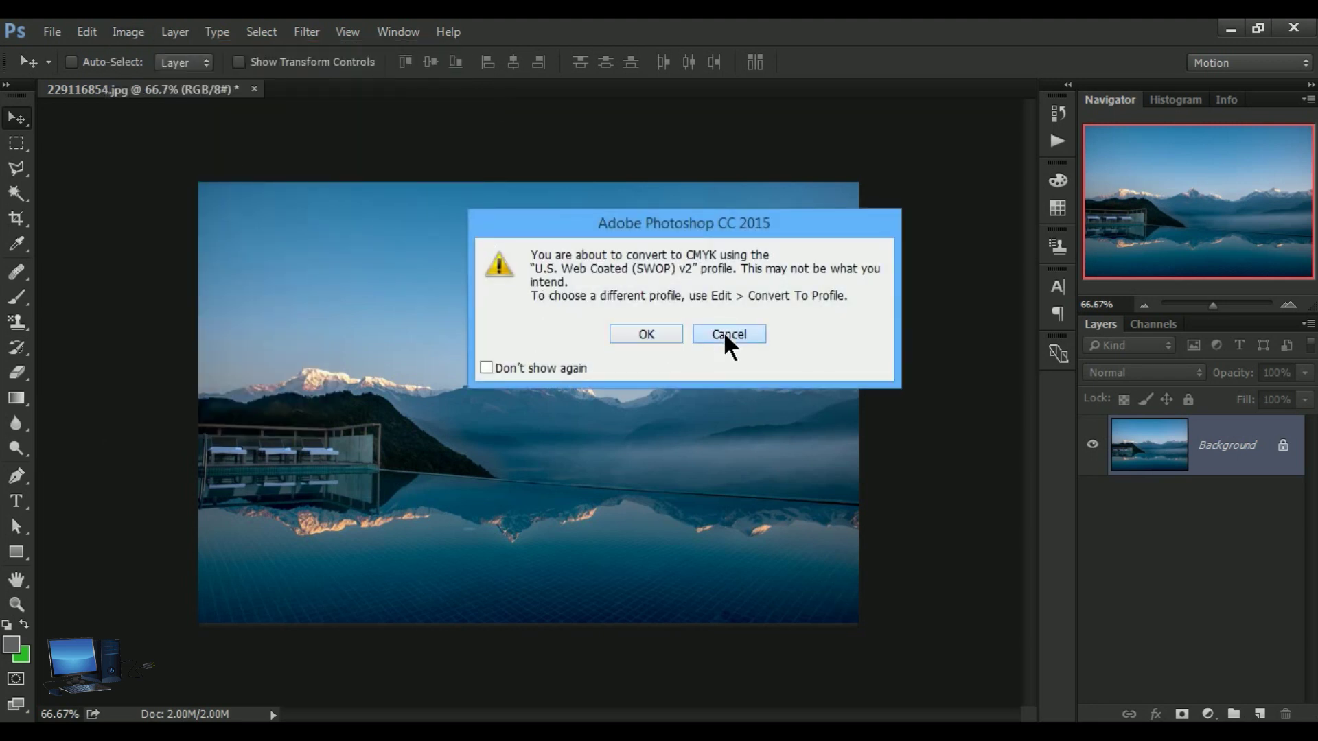
{"action": "left_click", "coordinate": [720, 335]}
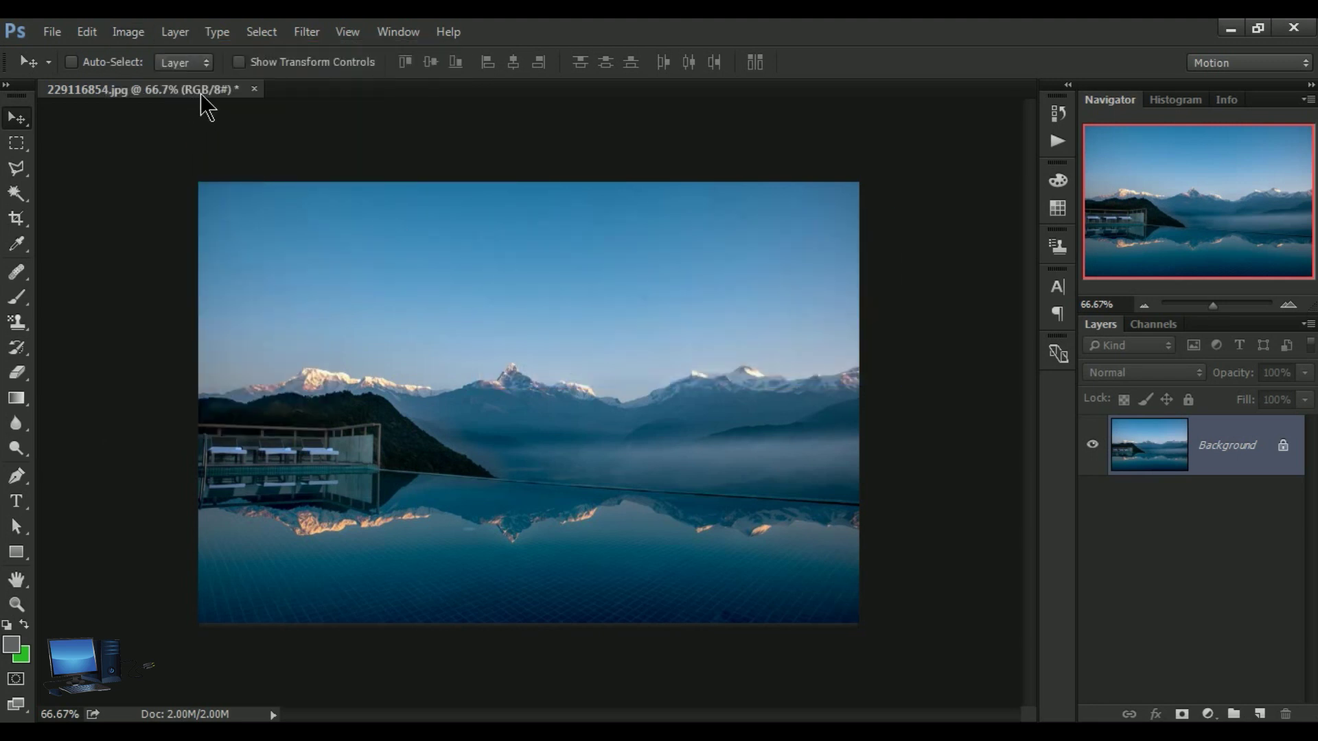
- Convert the RGB image to CMYK Color with the U.S. Web Coated (SWOP) v2 profile
{"action": "left_click", "coordinate": [116, 32]}
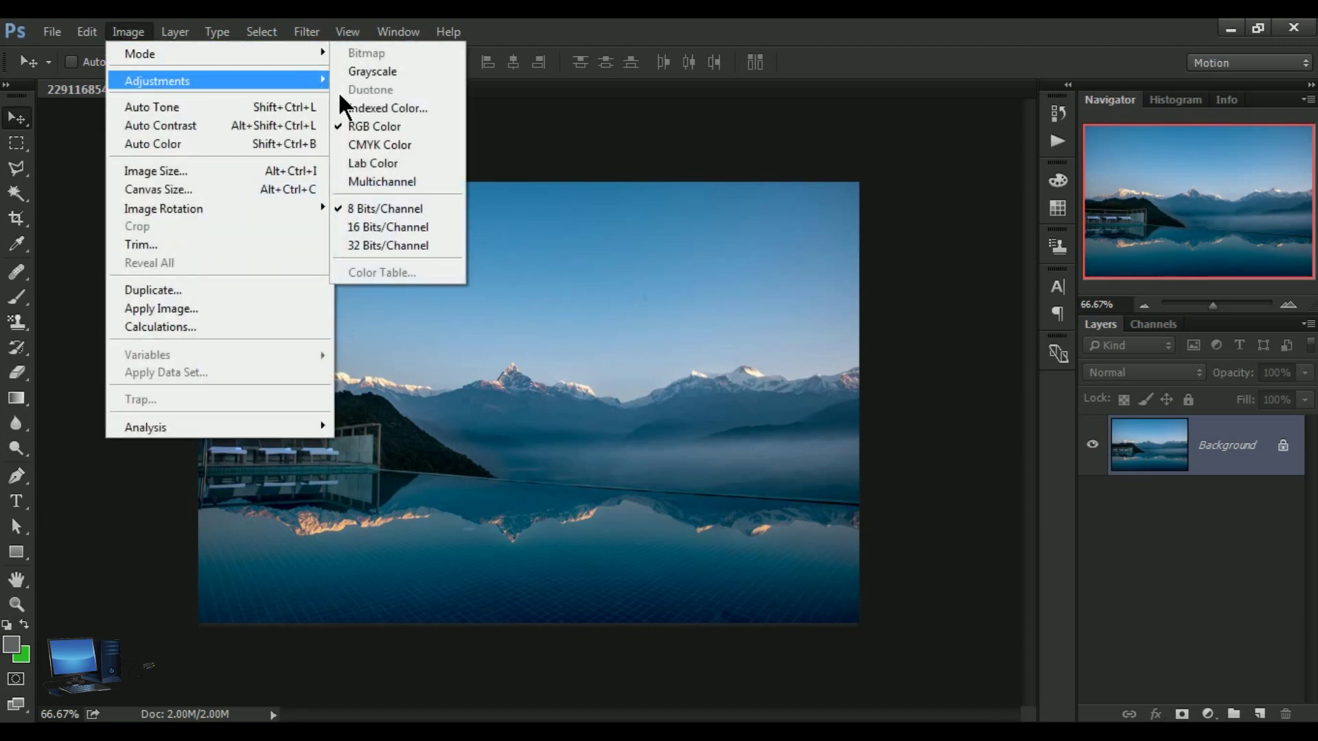
{"action": "left_click", "coordinate": [377, 148]}
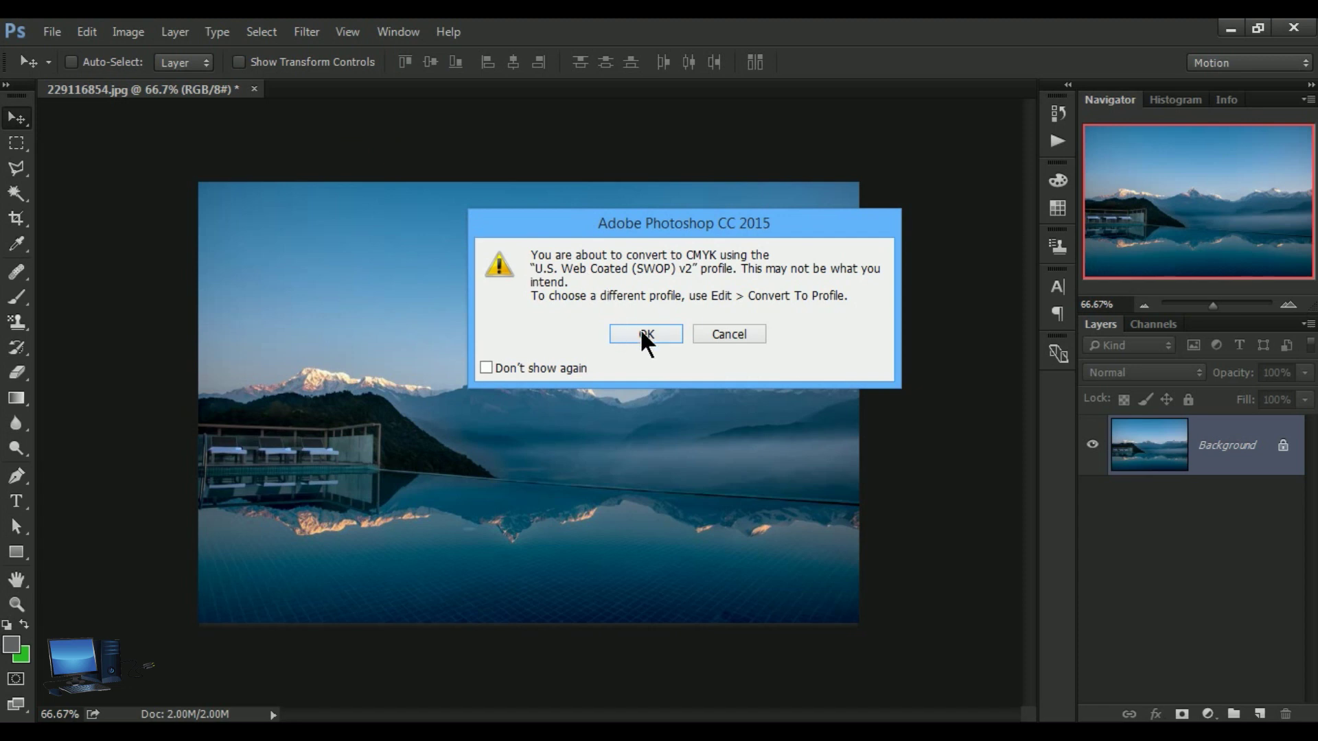
{"action": "left_click", "coordinate": [646, 333]}
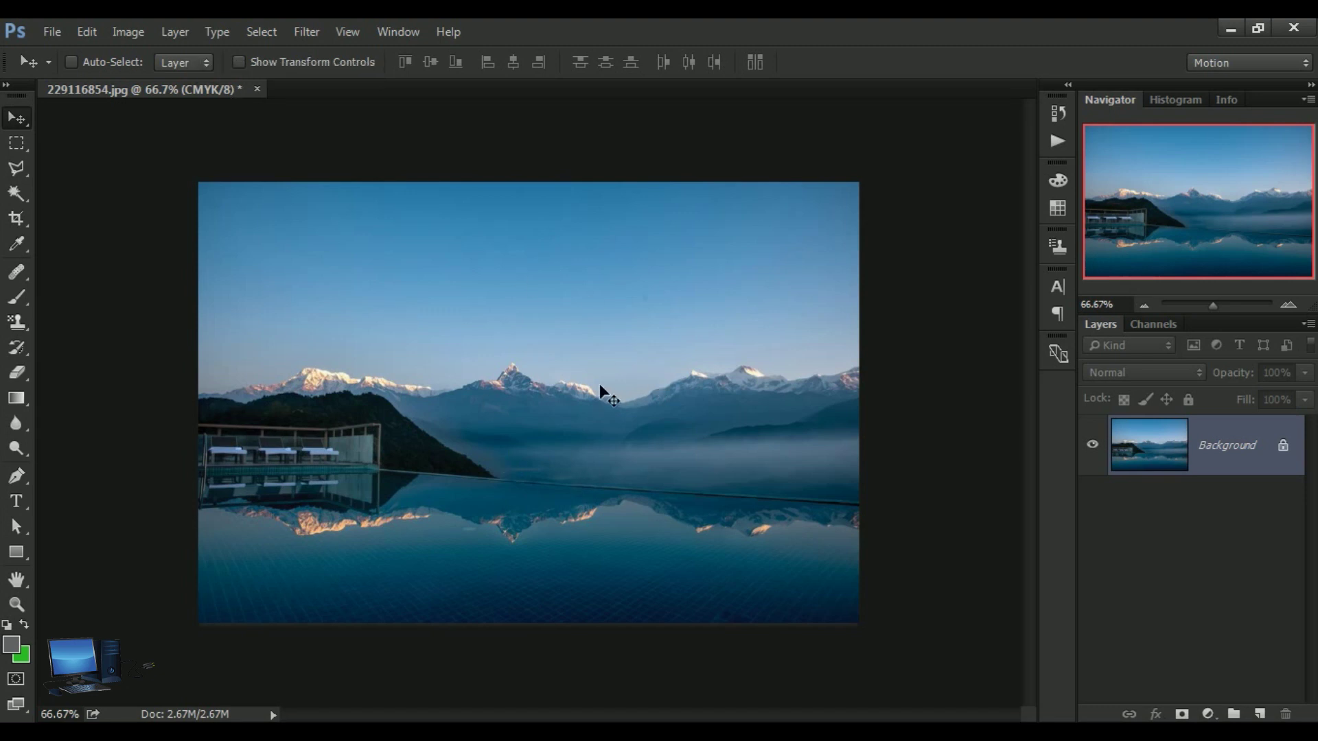
- Convert the CMYK image back to RGB Color mode
{"action": "left_click", "coordinate": [125, 35]}
{"action": "mouse_move", "coordinate": [131, 48]}
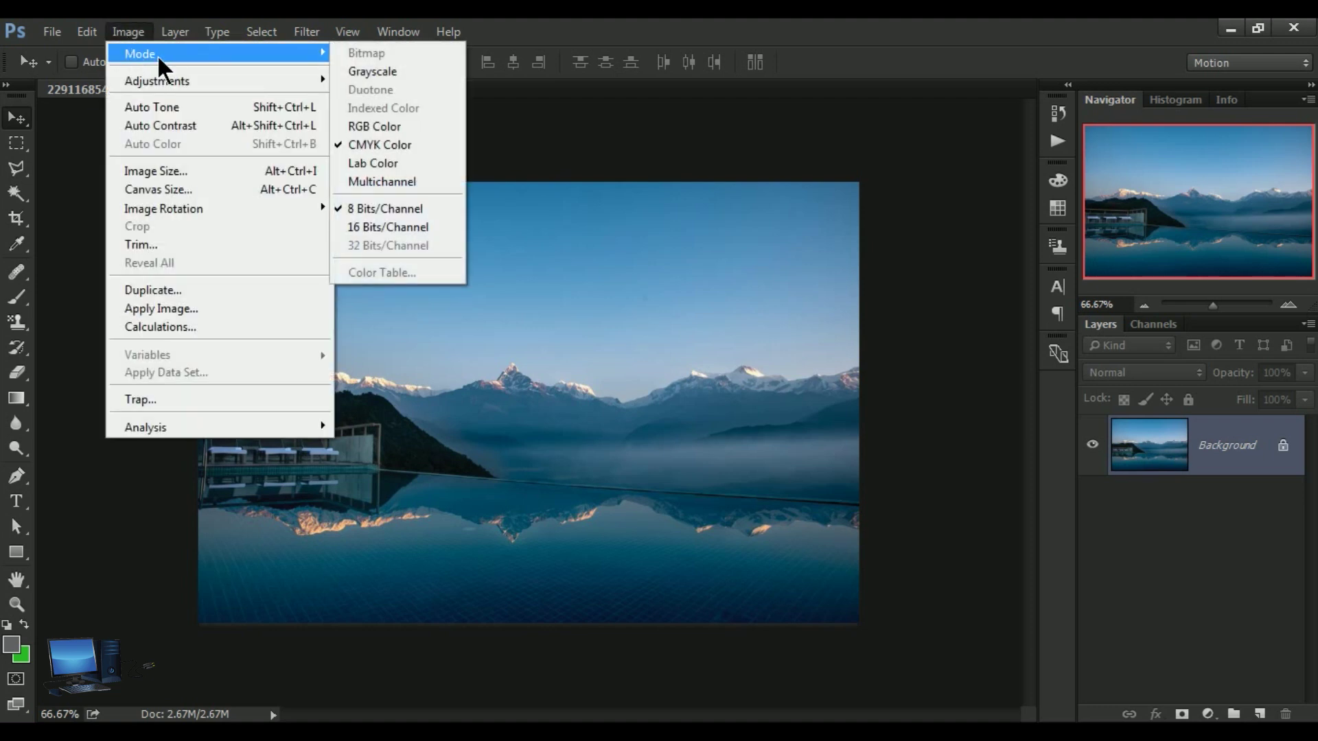
{"action": "left_click", "coordinate": [410, 126]}
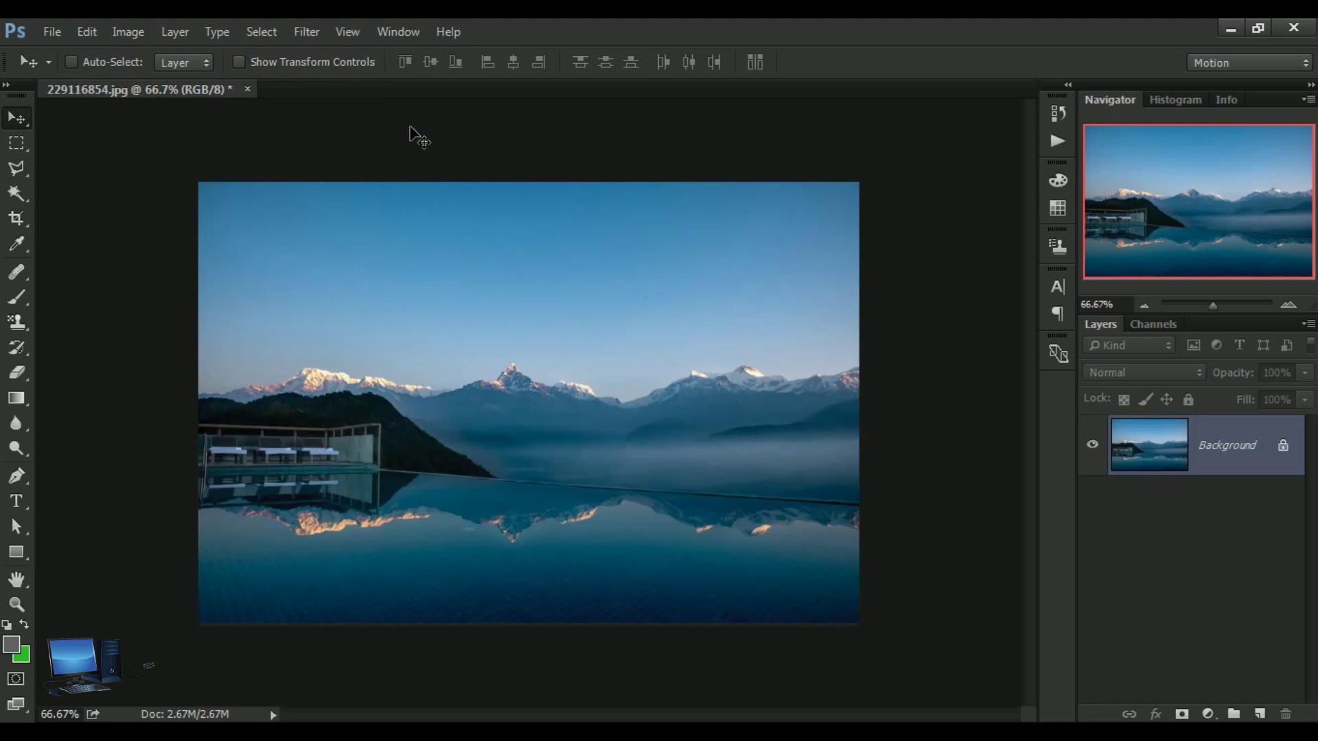
- Convert the RGB image to Lab Color mode
{"action": "left_click", "coordinate": [140, 36]}
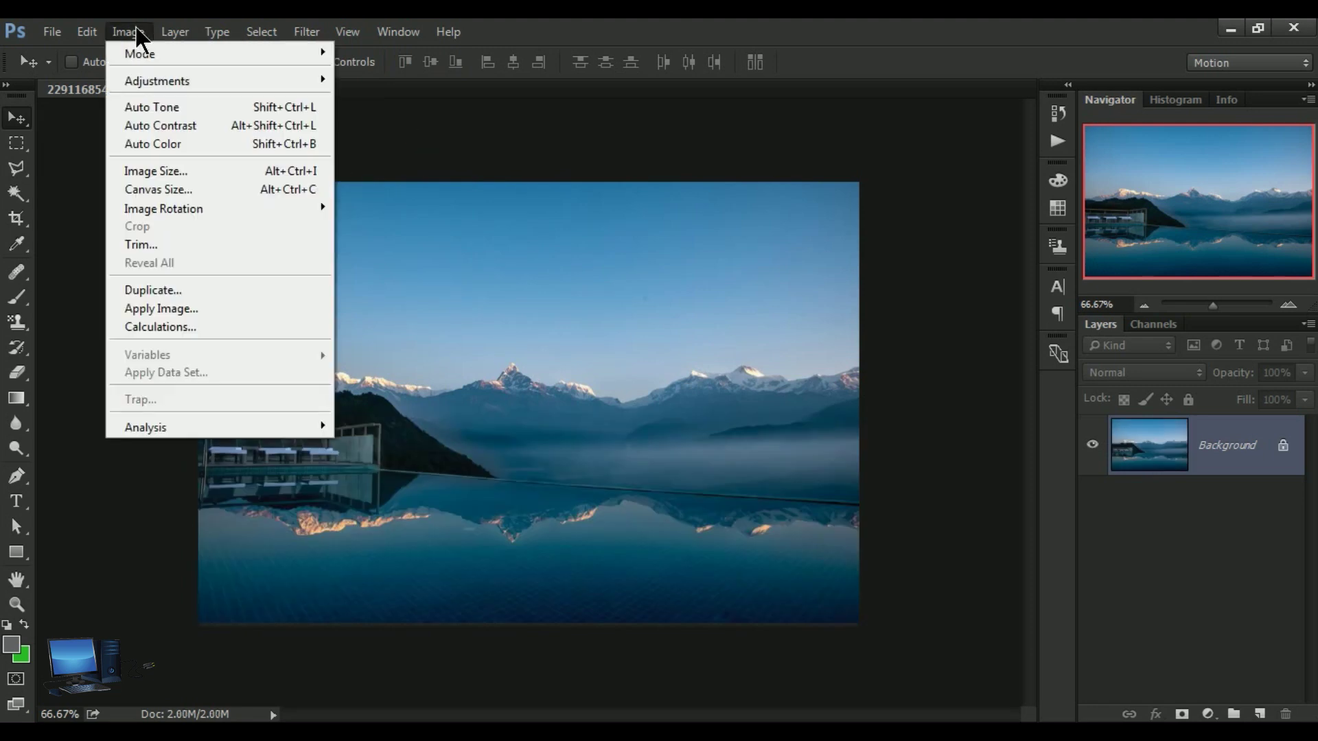
{"action": "mouse_move", "coordinate": [138, 48]}
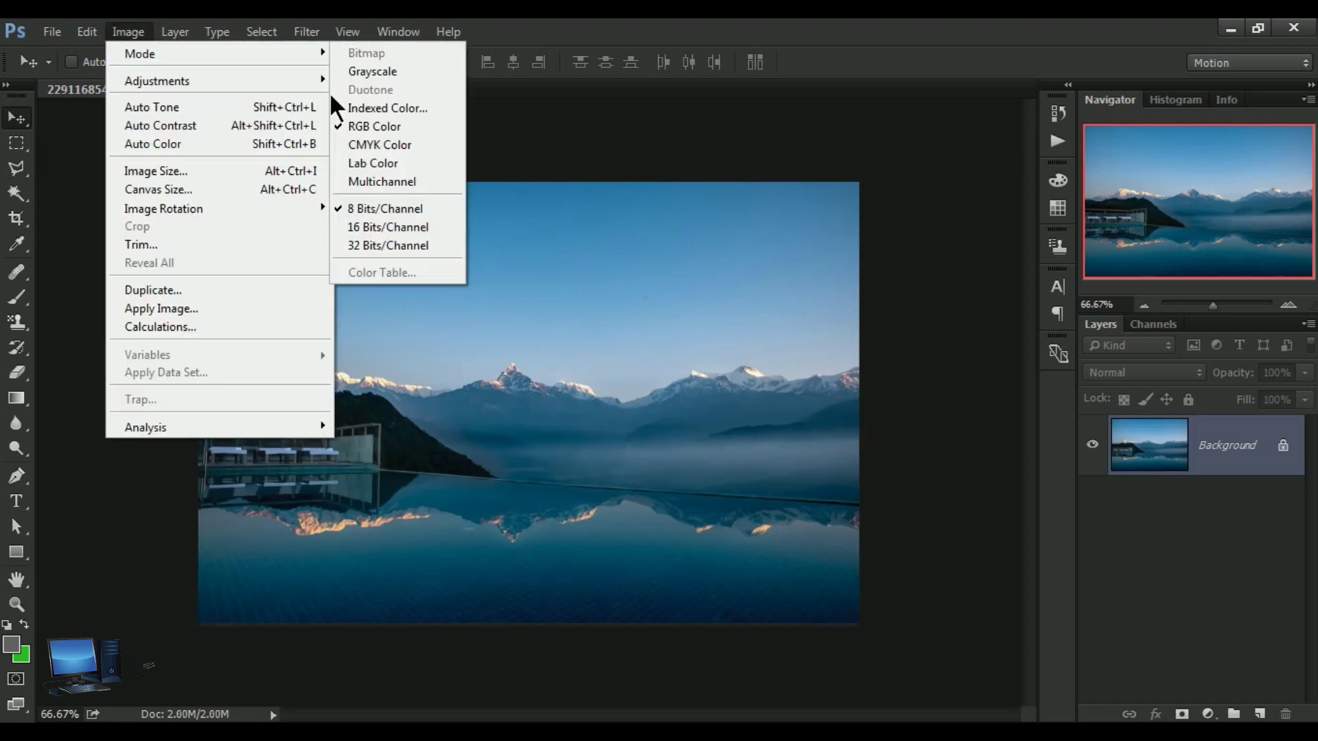
{"action": "left_click", "coordinate": [416, 162]}
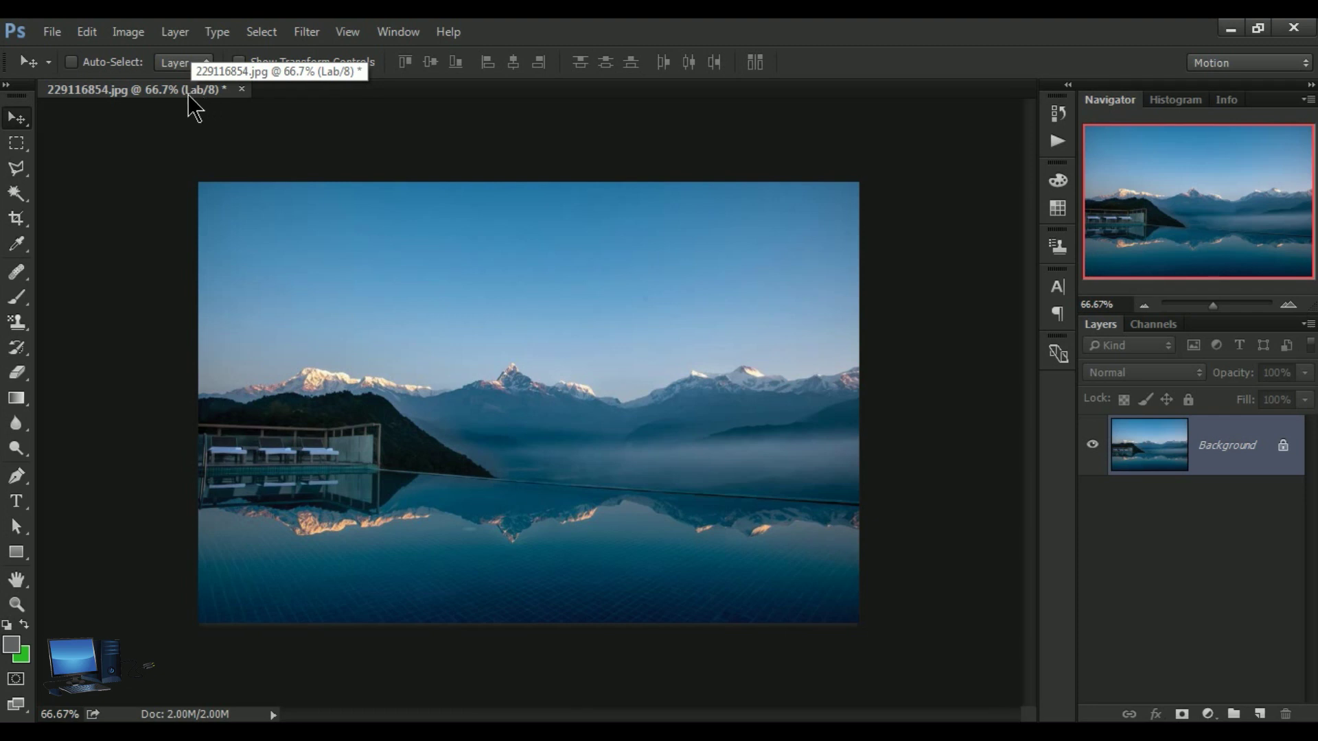
- Convert the Lab Color image to Multichannel mode
{"action": "left_click", "coordinate": [134, 39]}
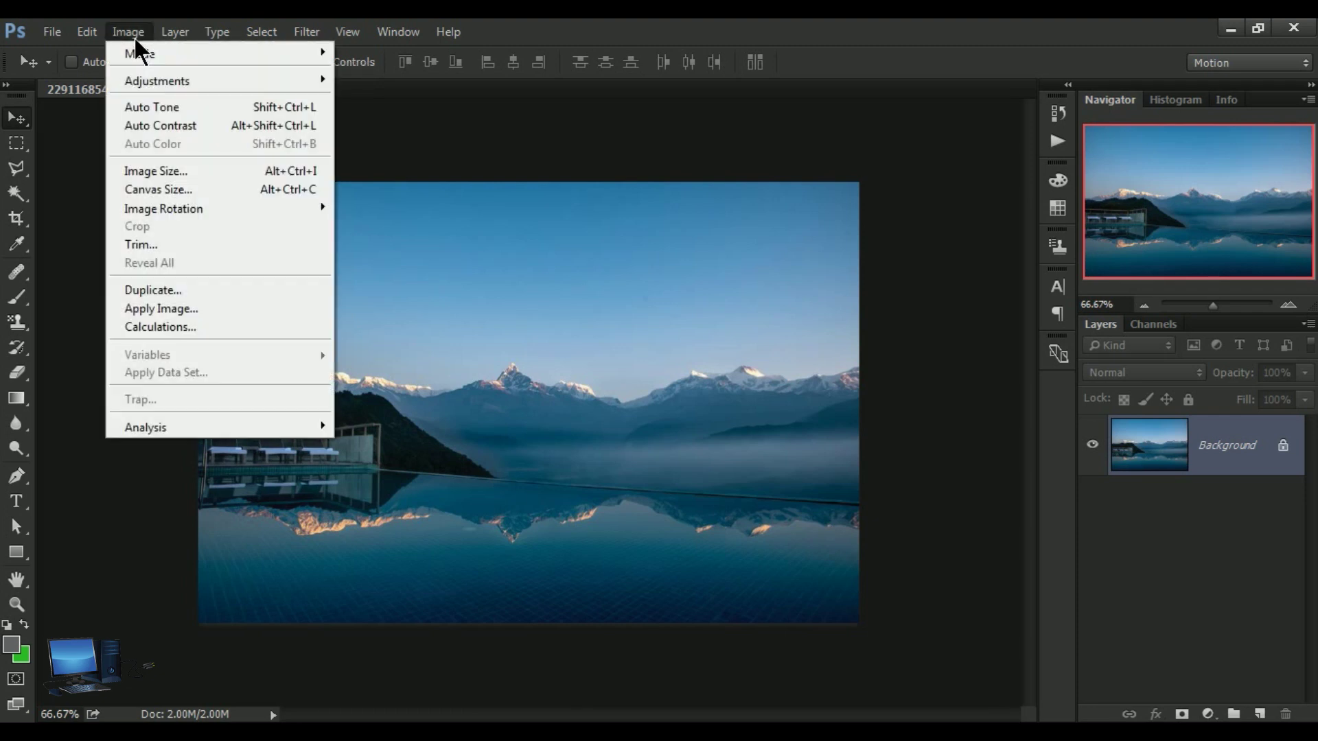
{"action": "mouse_move", "coordinate": [216, 55]}
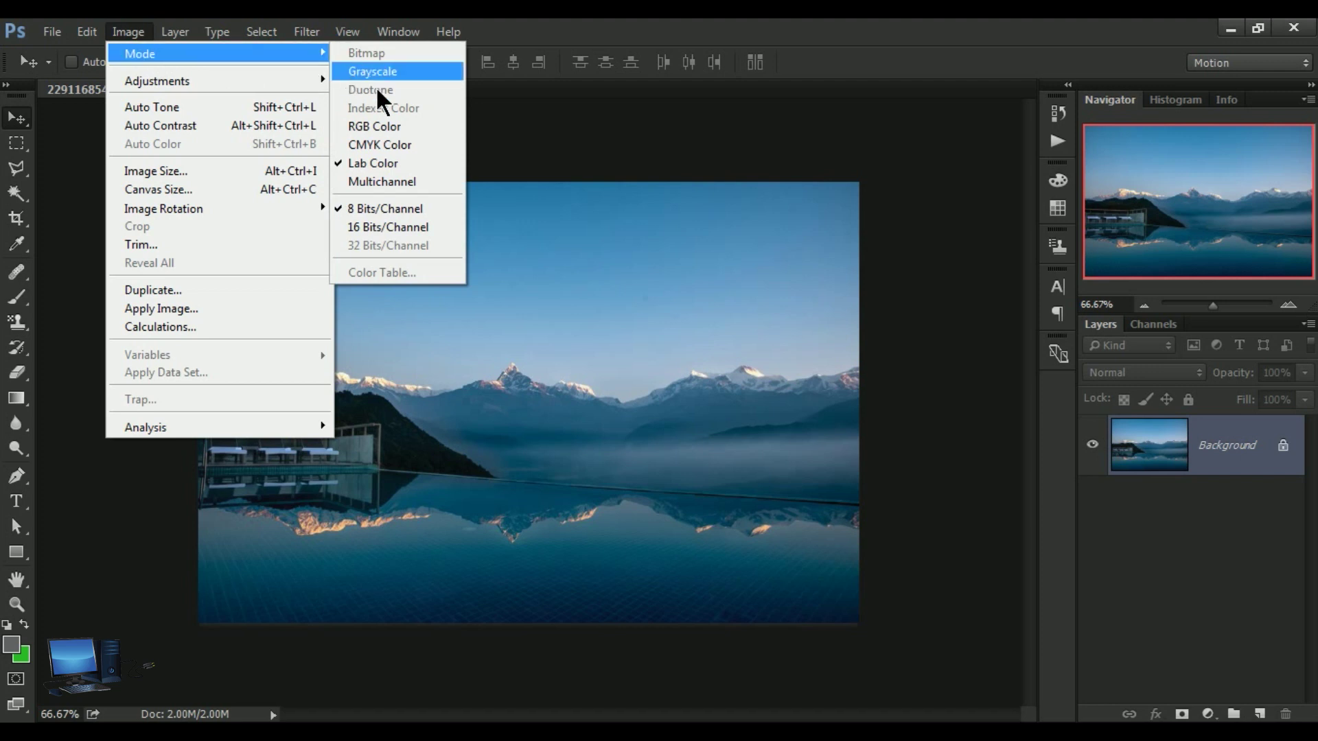
{"action": "left_click", "coordinate": [435, 179]}
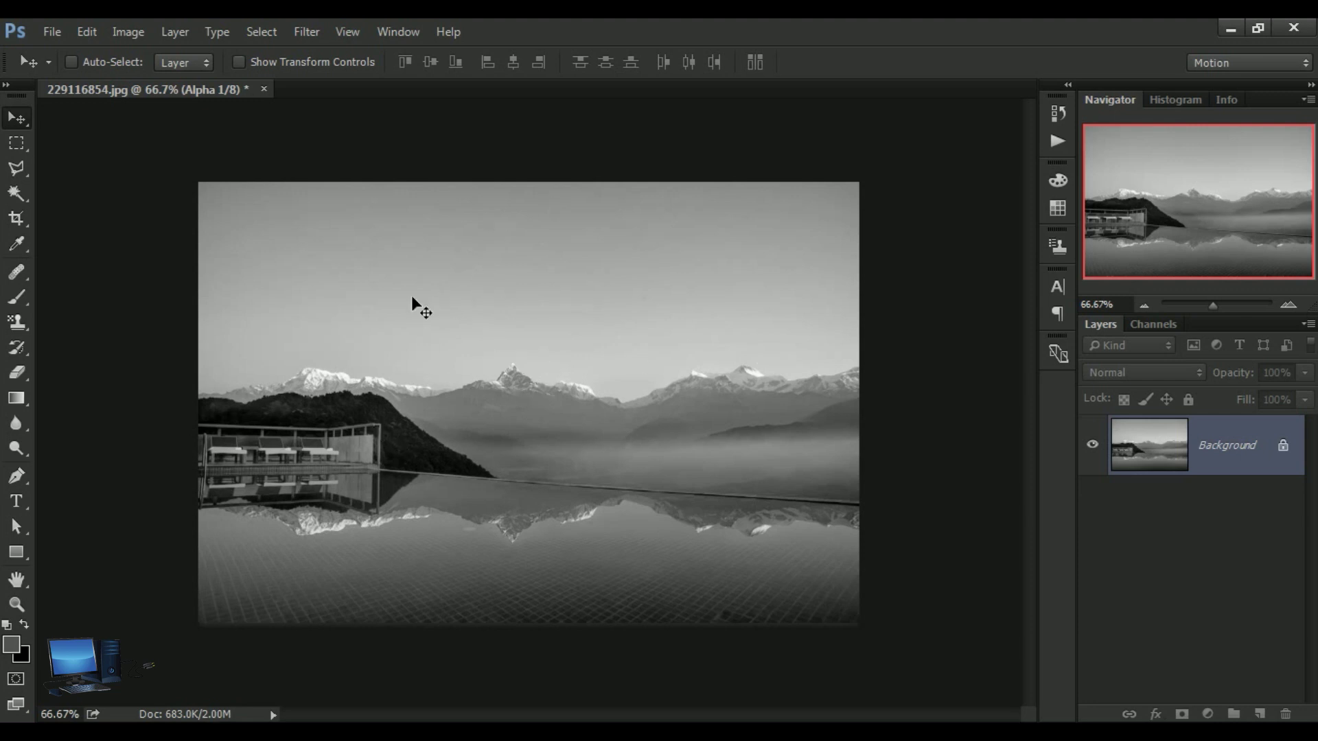
- Convert the Multichannel image to Grayscale mode
{"action": "left_click", "coordinate": [131, 34]}
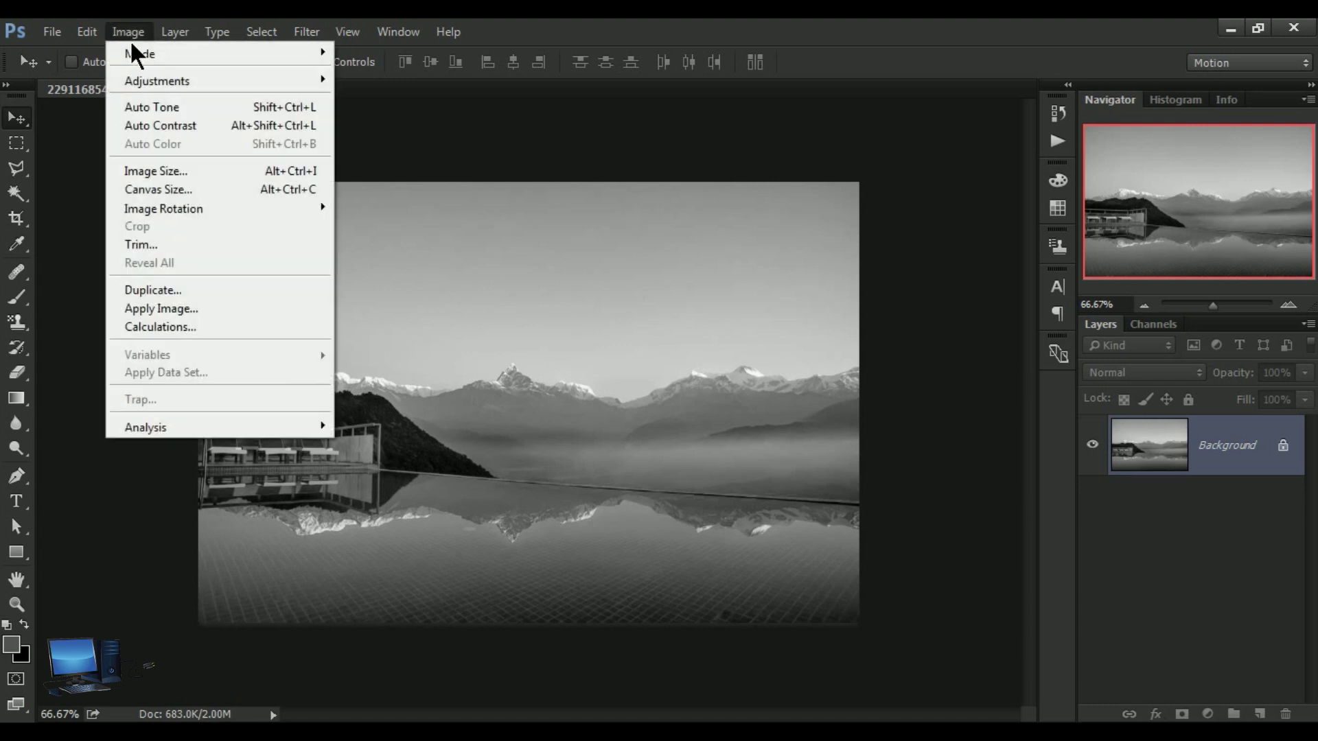
{"action": "mouse_move", "coordinate": [131, 51]}
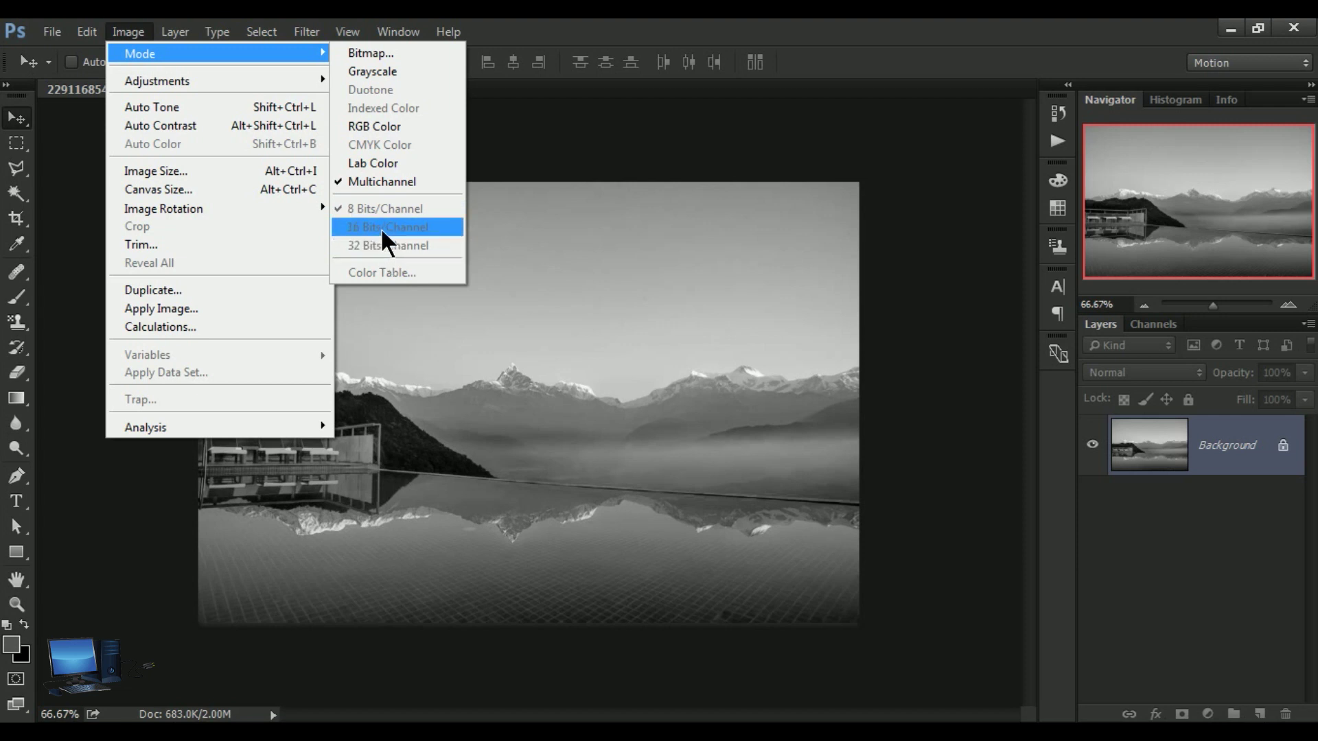
{"action": "left_click", "coordinate": [381, 69]}
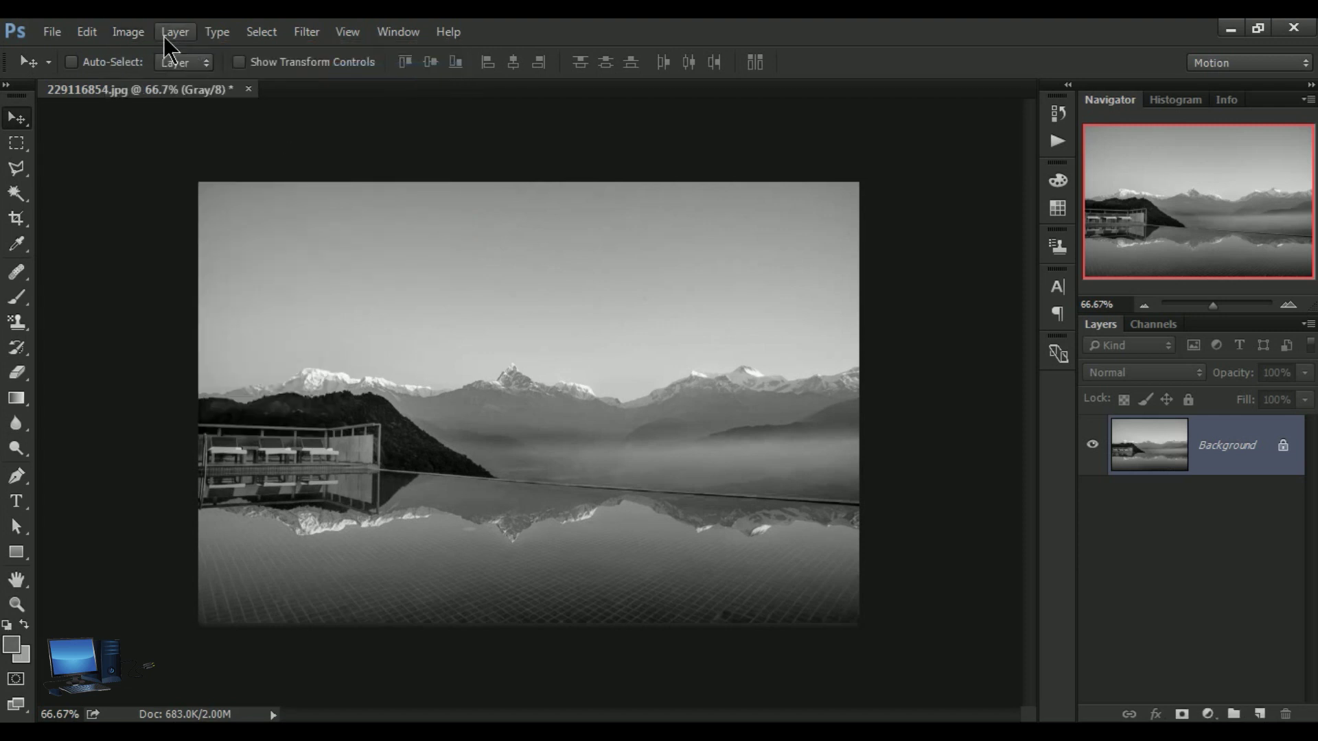
- Switch the grayscale image to 16 Bits/Channel and return it to 8 Bits/Channel
{"action": "left_click", "coordinate": [128, 32]}
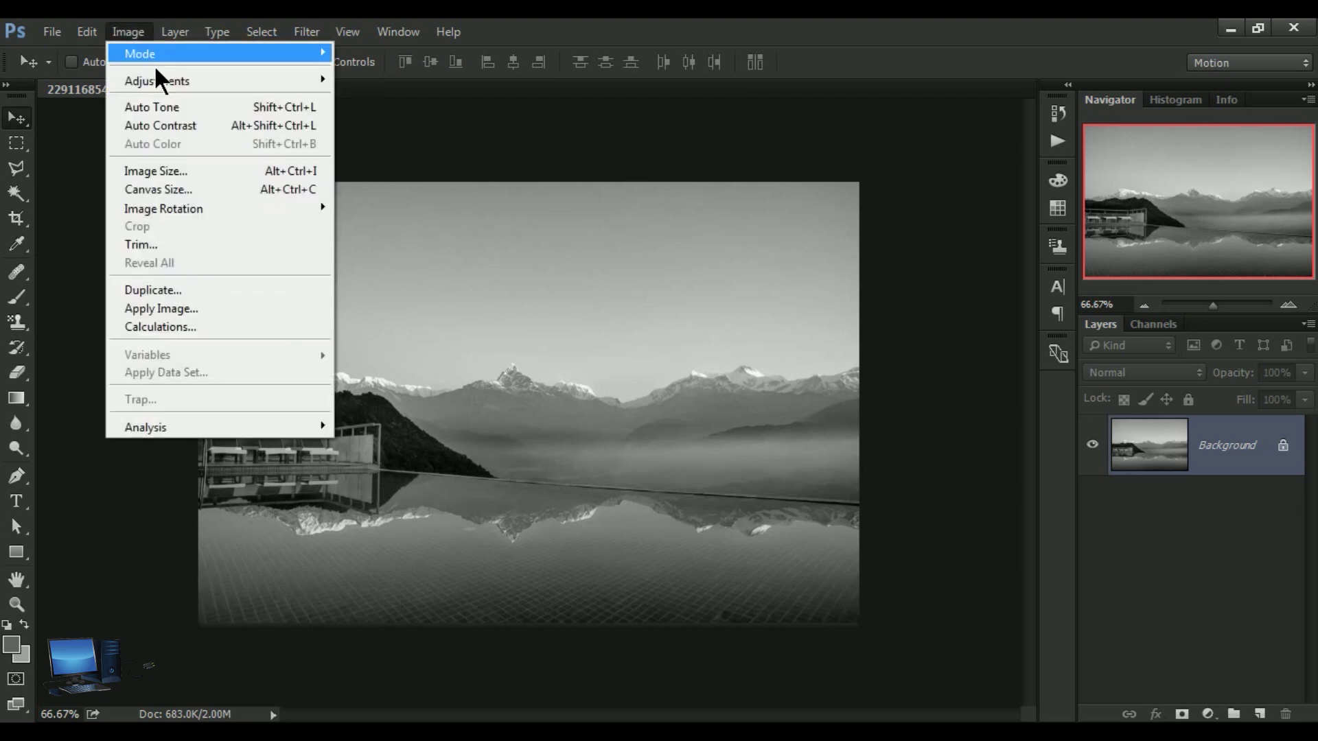
{"action": "mouse_move", "coordinate": [153, 55]}
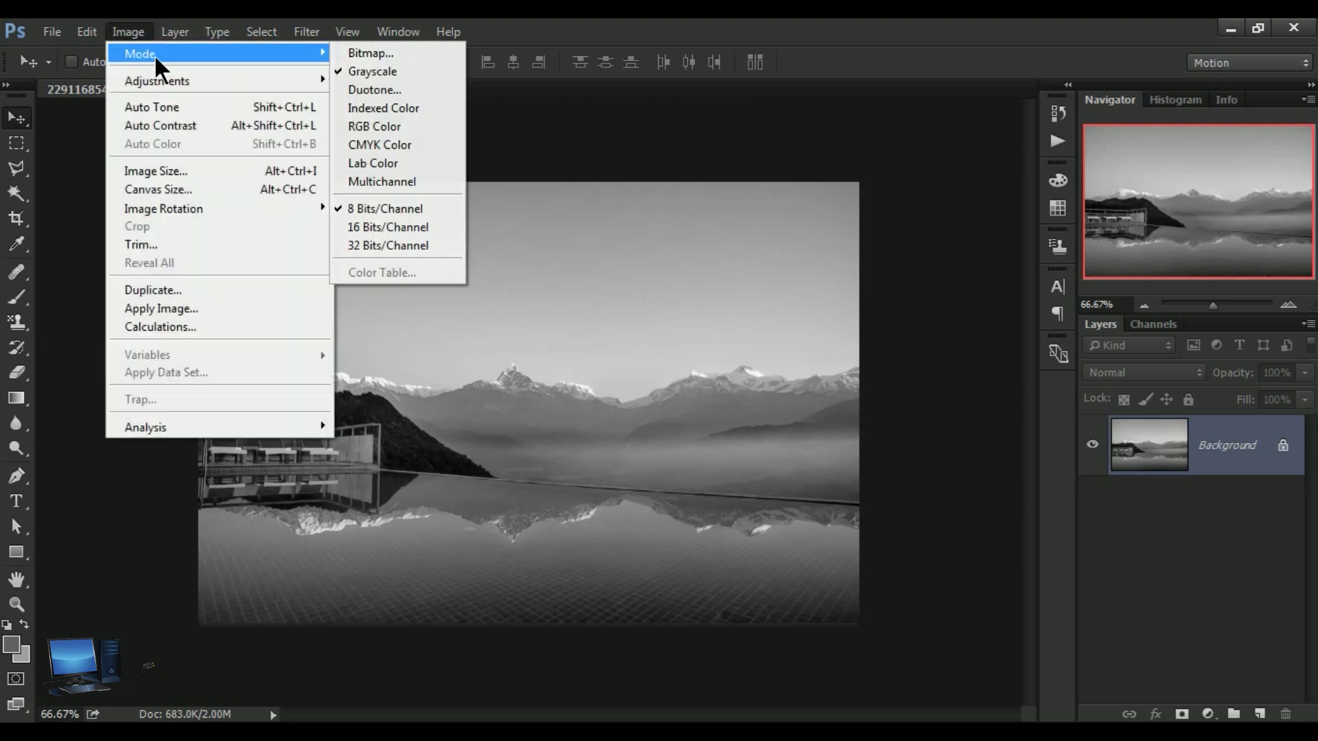
{"action": "left_click", "coordinate": [416, 230]}
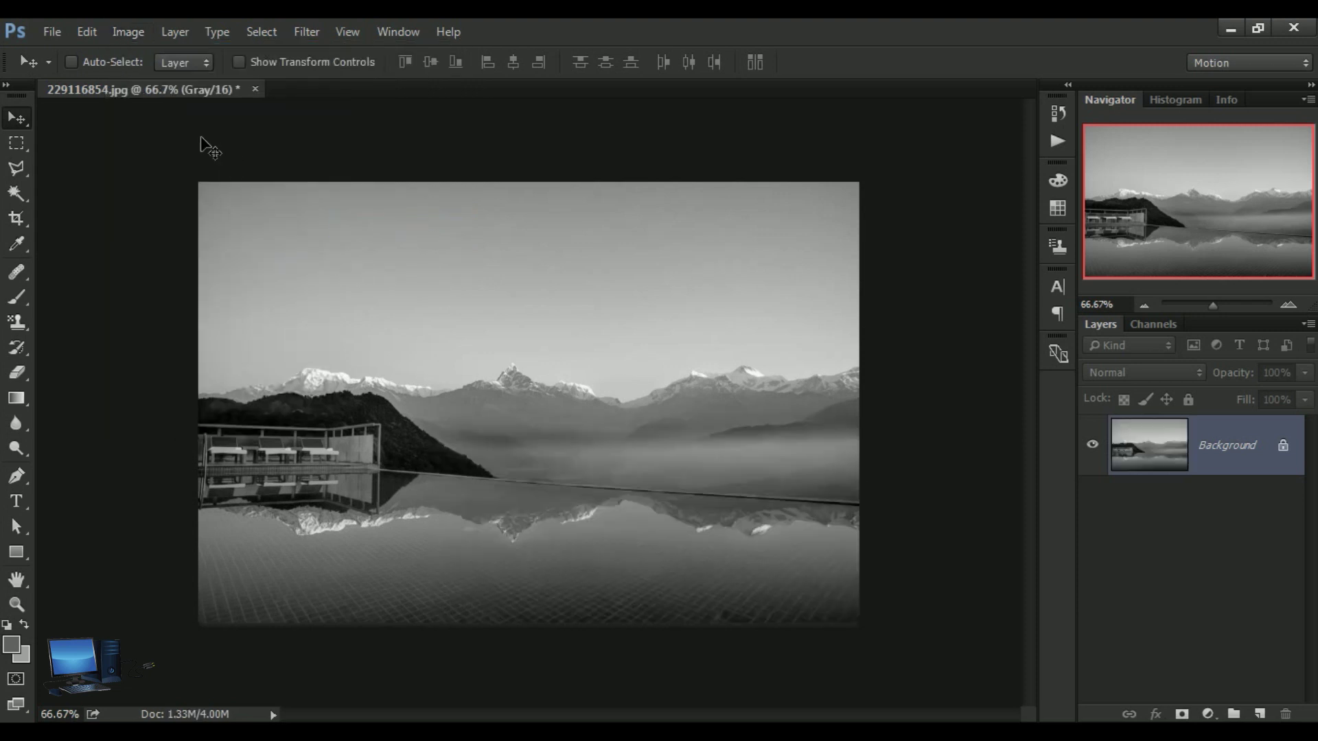
{"action": "left_click", "coordinate": [130, 34]}
{"action": "mouse_move", "coordinate": [131, 53]}
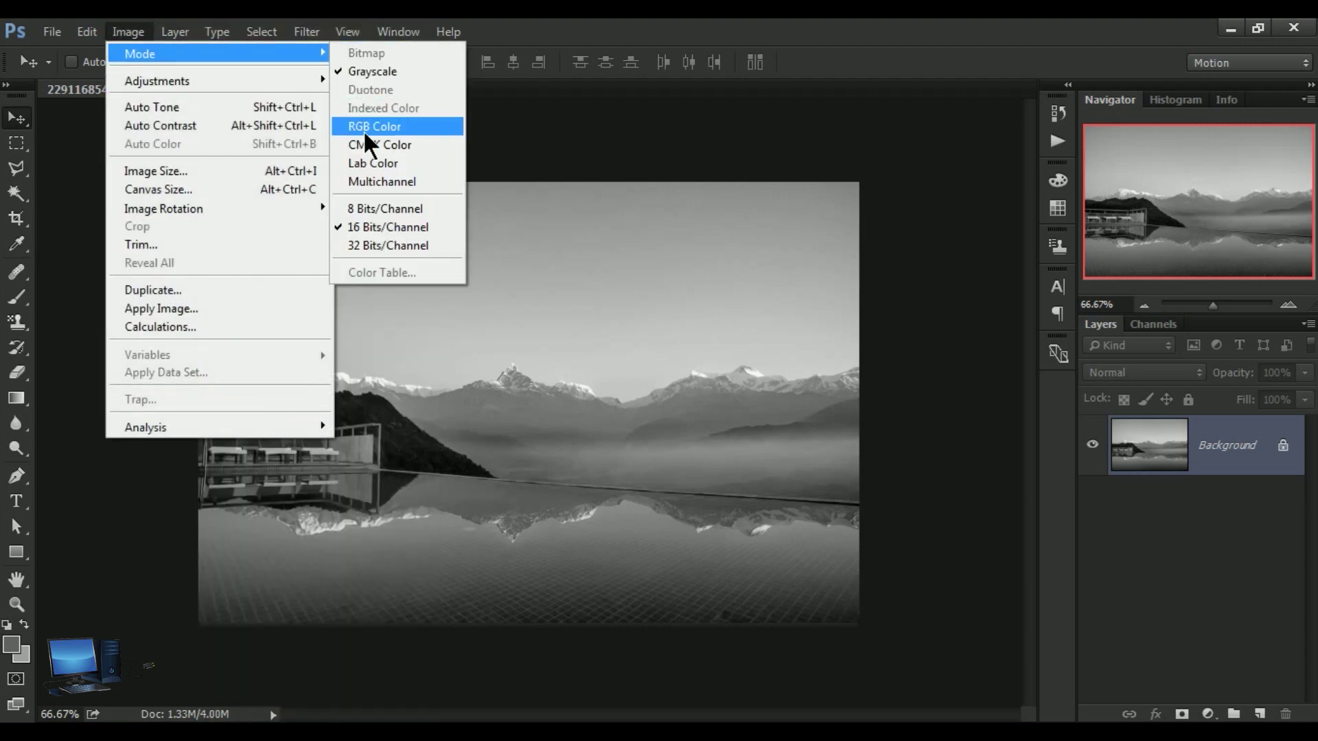
{"action": "left_click", "coordinate": [353, 208]}
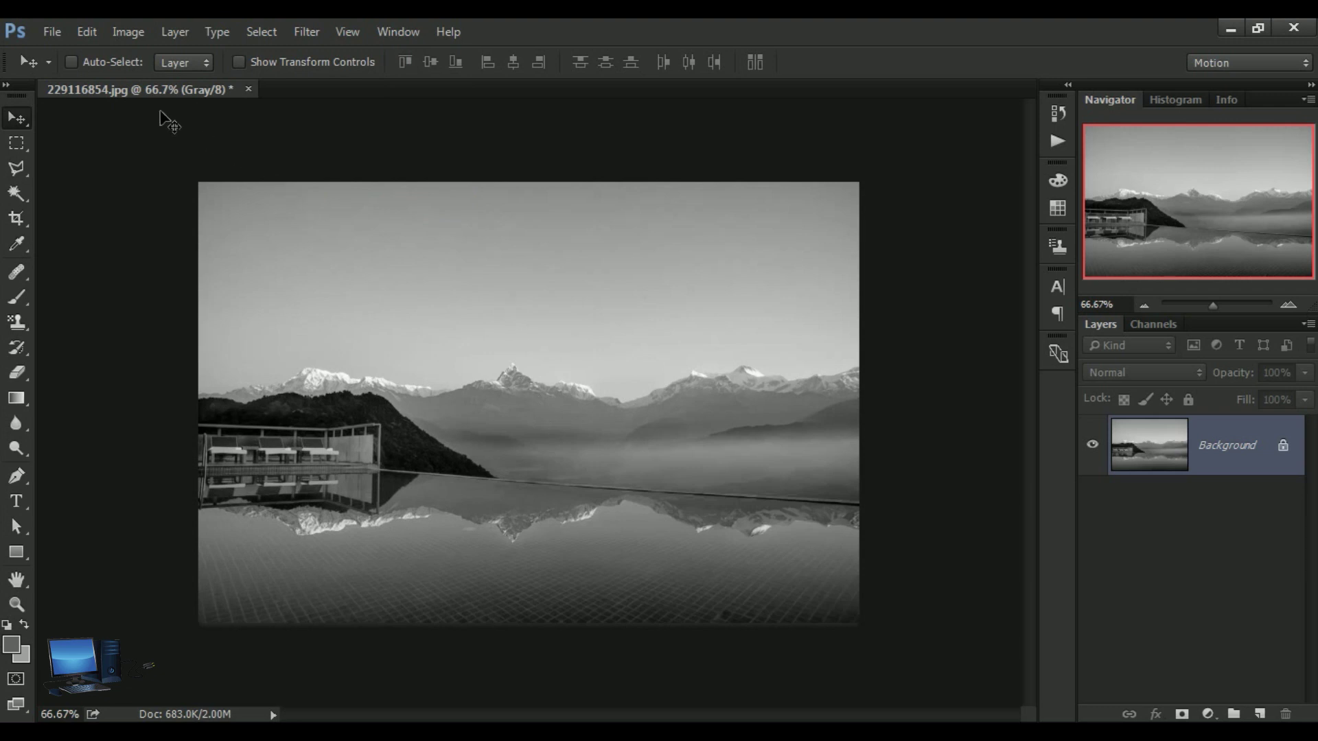
- Convert the 8-bit grayscale image to Multichannel mode
{"action": "left_click", "coordinate": [124, 35]}
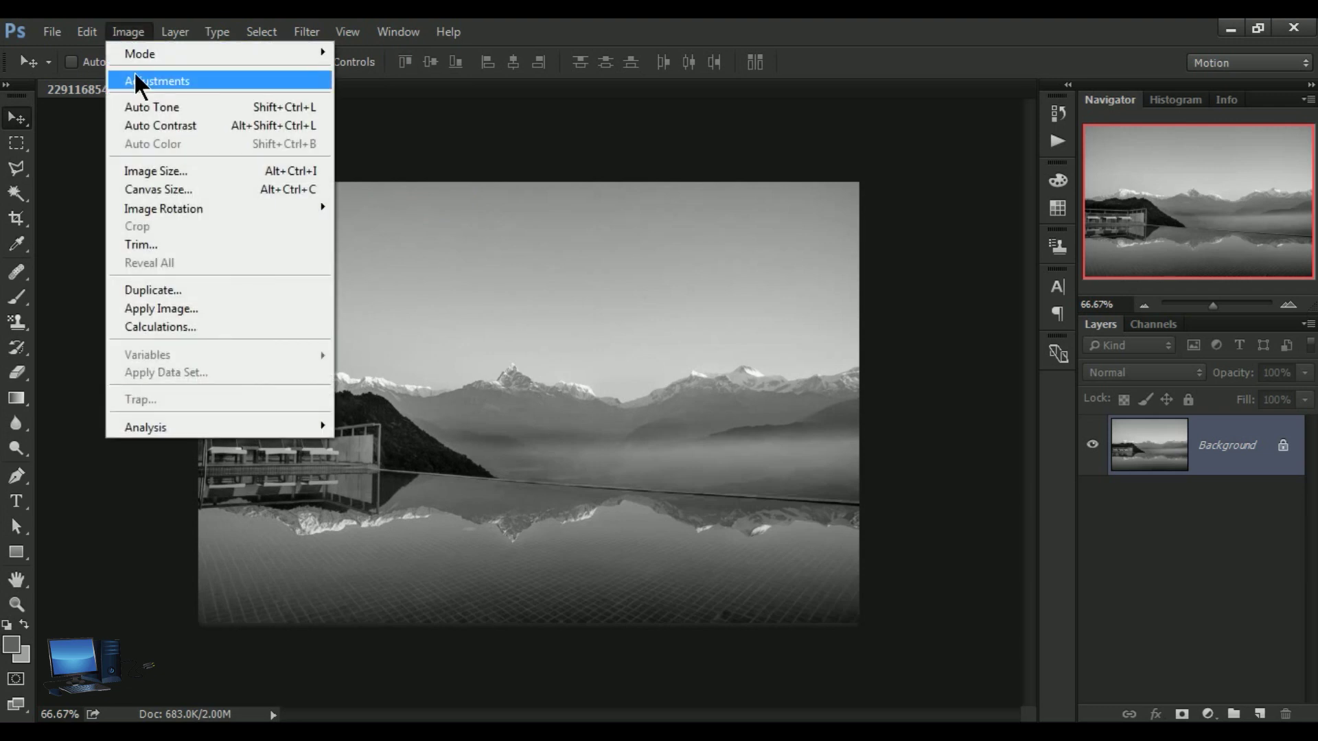
{"action": "mouse_move", "coordinate": [151, 53]}
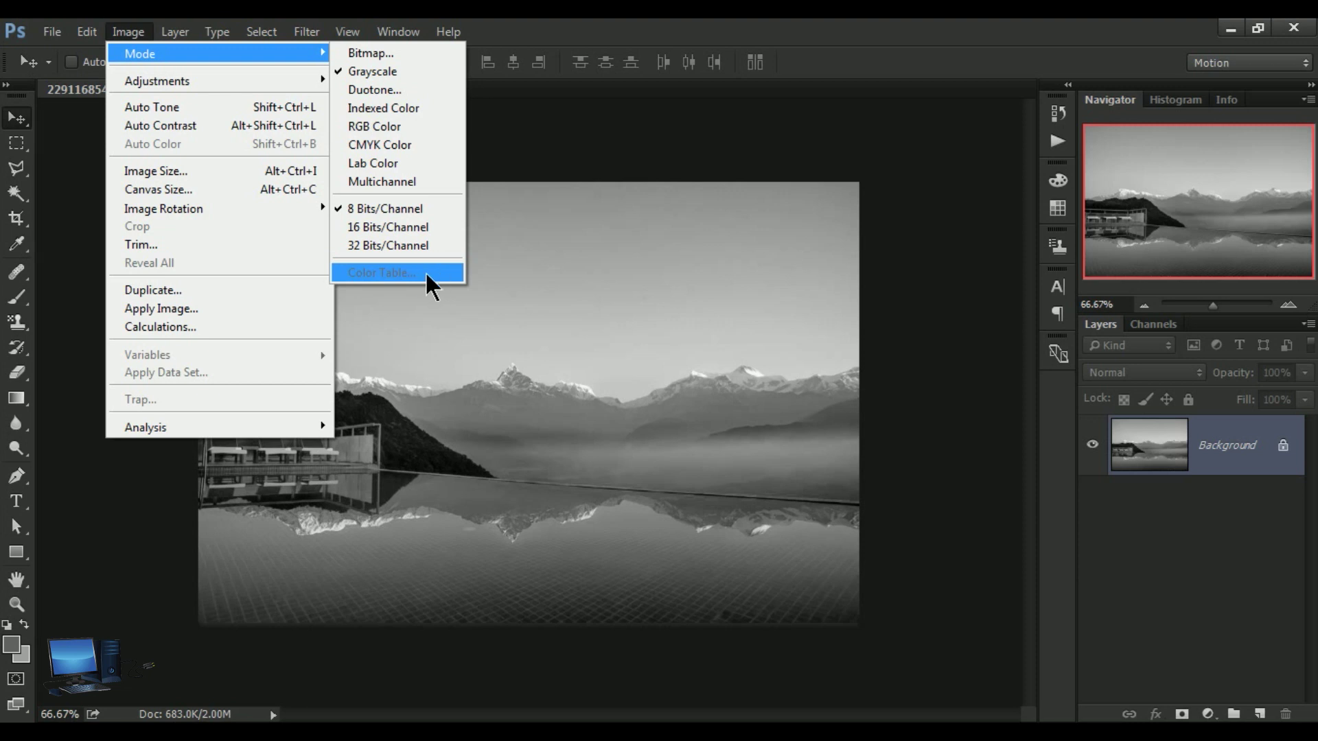
{"action": "left_click", "coordinate": [422, 180]}
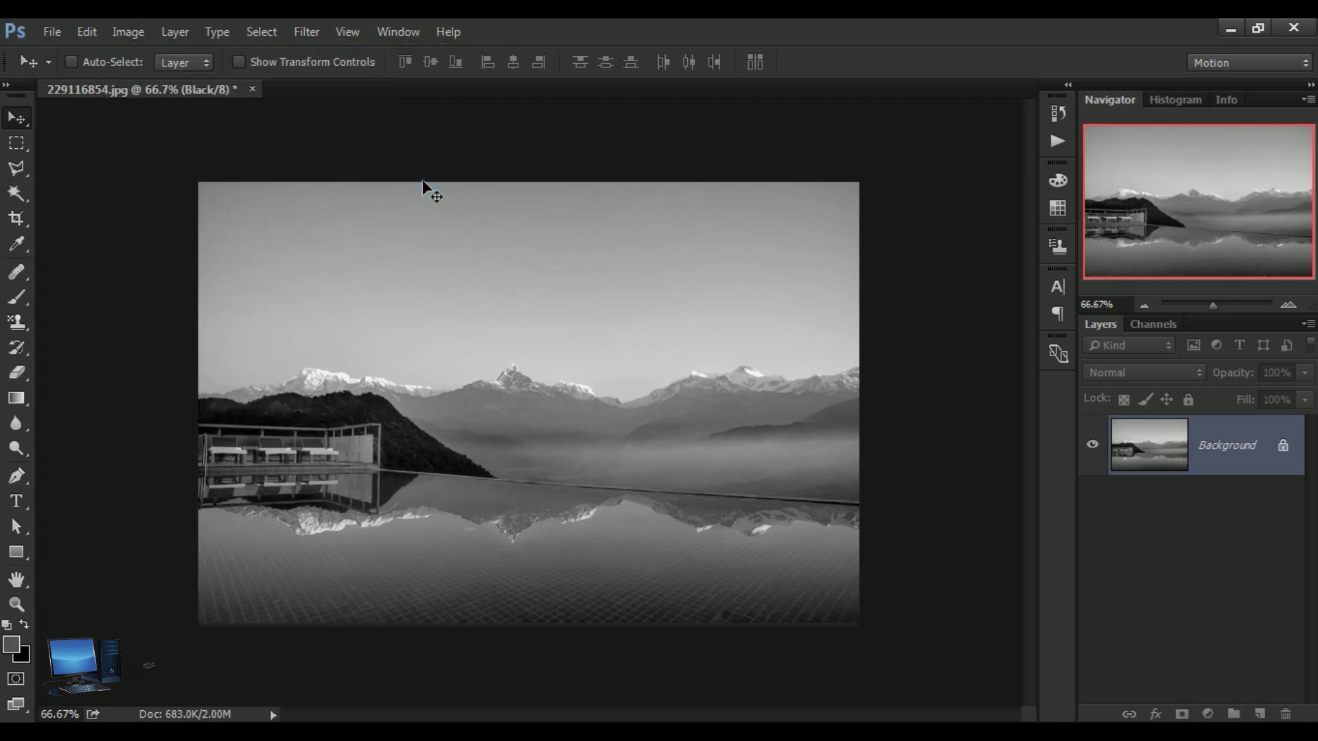
- Convert the full-color Lab version of the photo to Multichannel mode again
{"action": "left_click", "coordinate": [124, 32]}
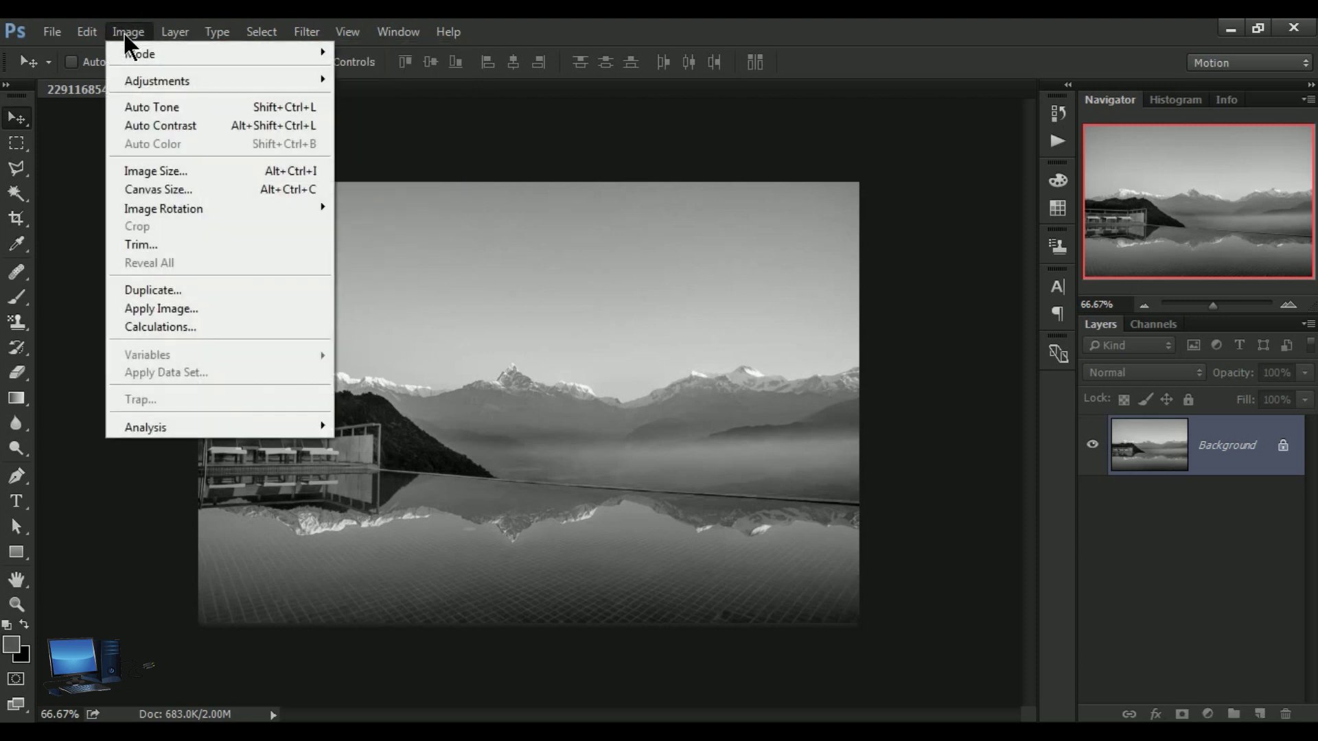
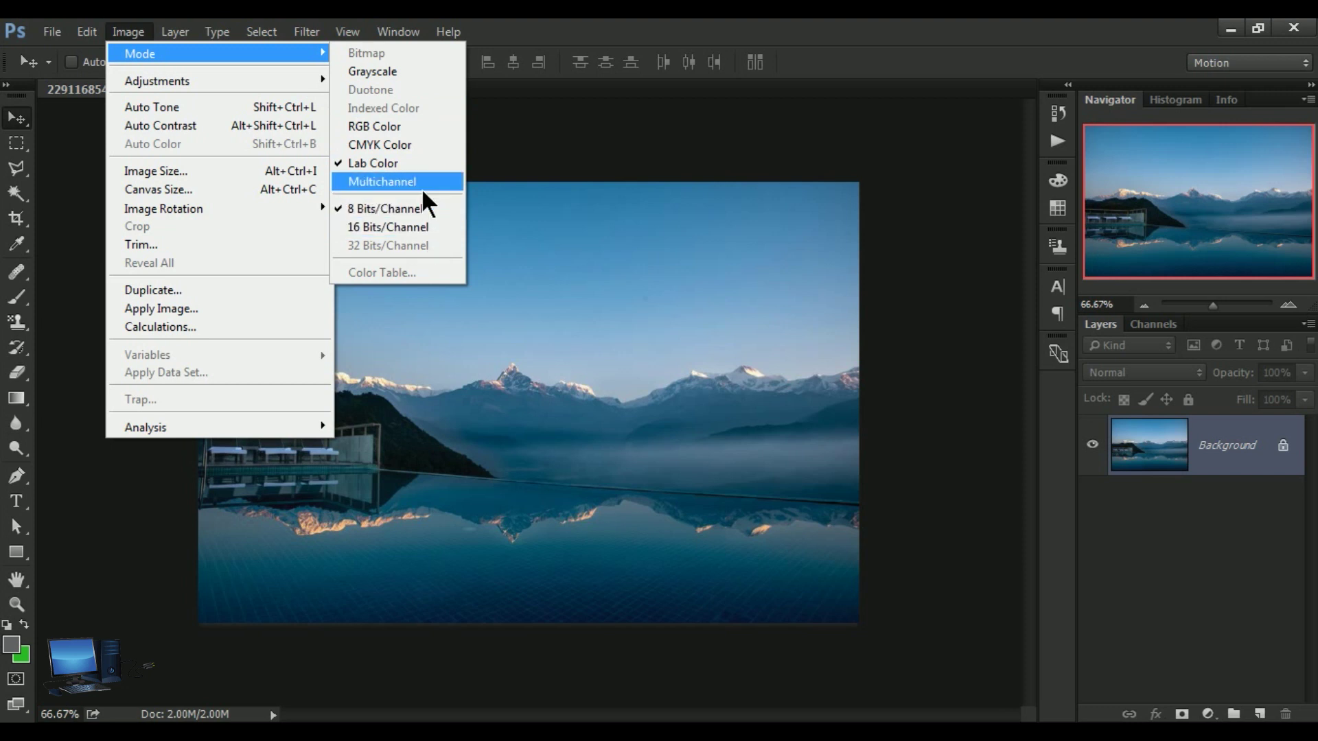
{"action": "left_click", "coordinate": [421, 185]}
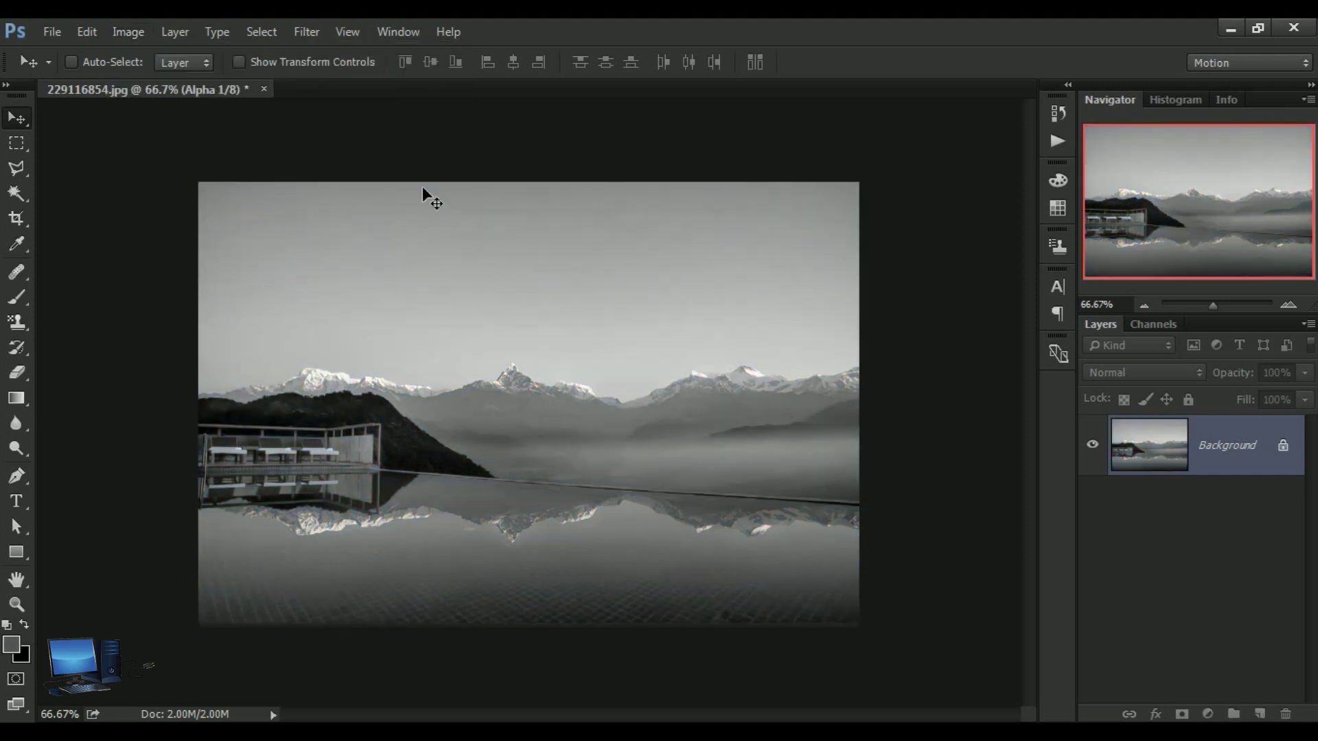
- Convert the Lab Color image to Grayscale and accept discarding the color information
{"action": "left_click", "coordinate": [122, 36]}
{"action": "mouse_move", "coordinate": [129, 46]}
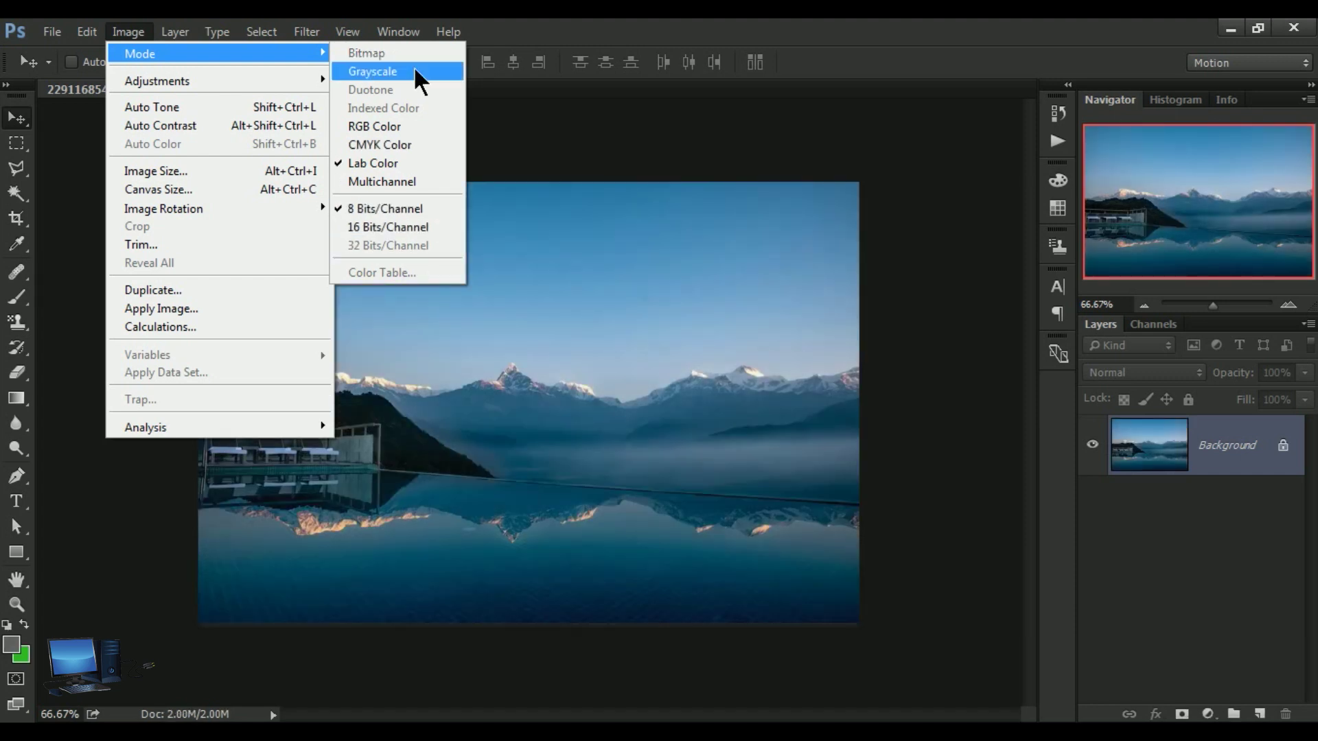
{"action": "left_click", "coordinate": [414, 71]}
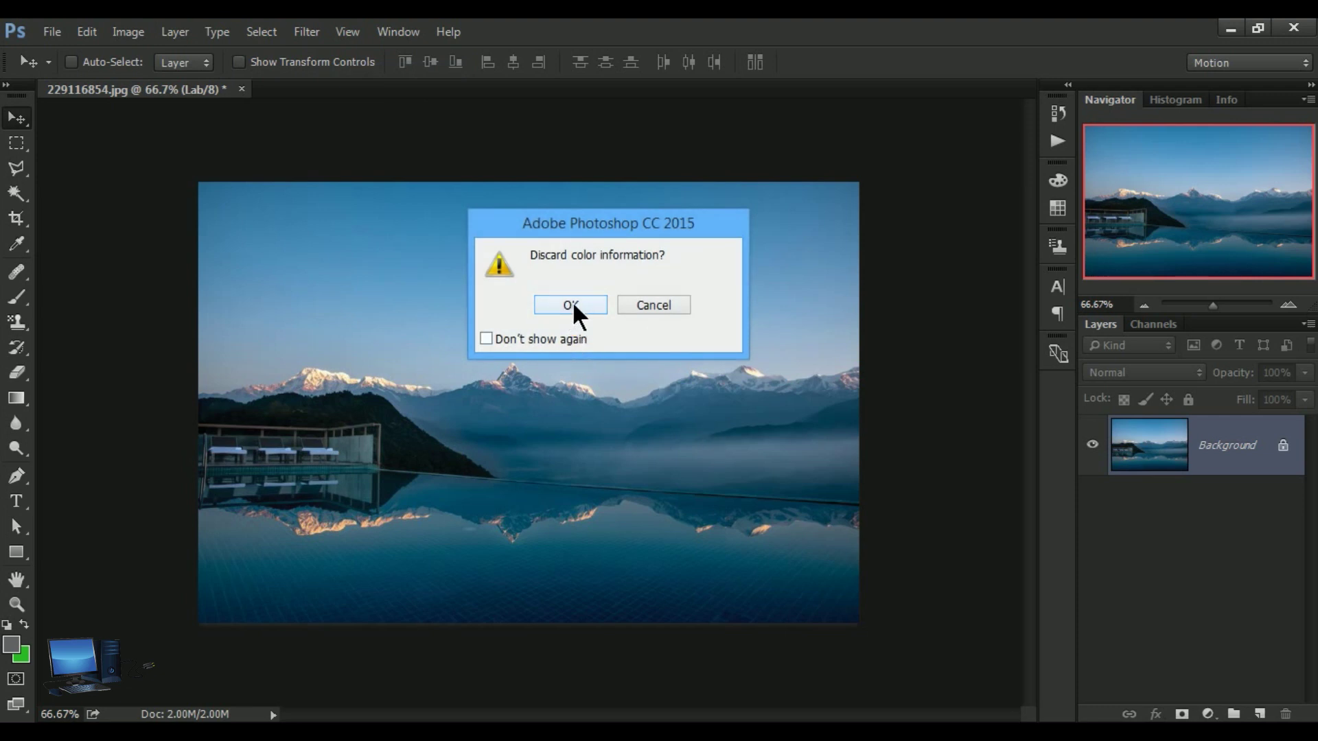
{"action": "left_click", "coordinate": [571, 303]}
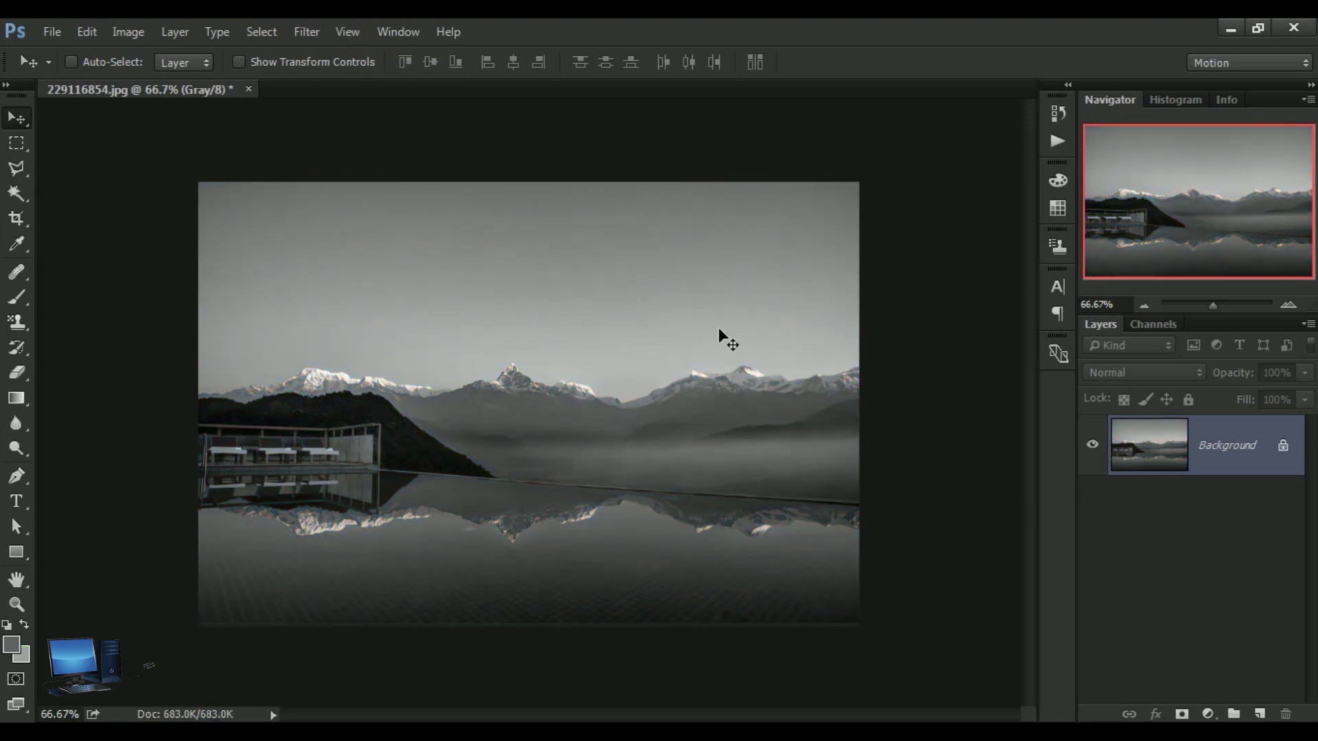
- Convert the grayscale image to Indexed Color mode
{"action": "left_click", "coordinate": [116, 33]}
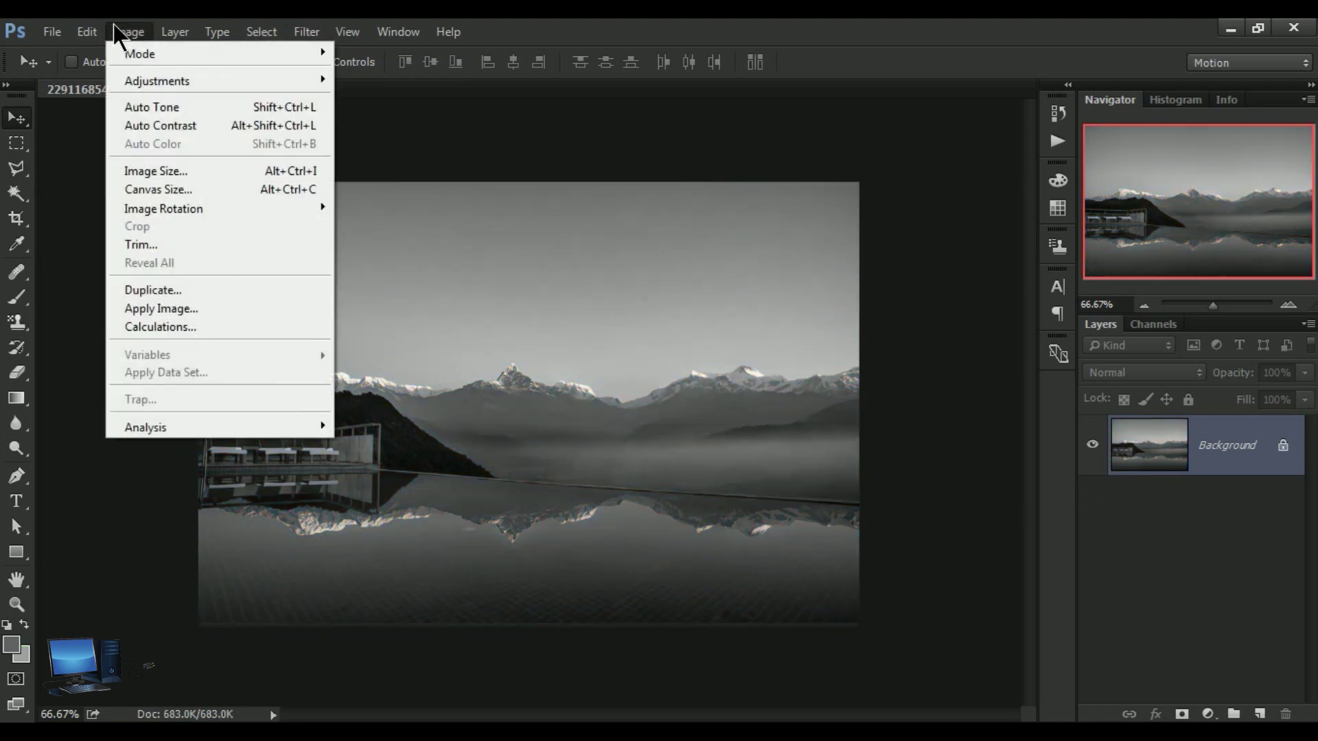
{"action": "mouse_move", "coordinate": [162, 48]}
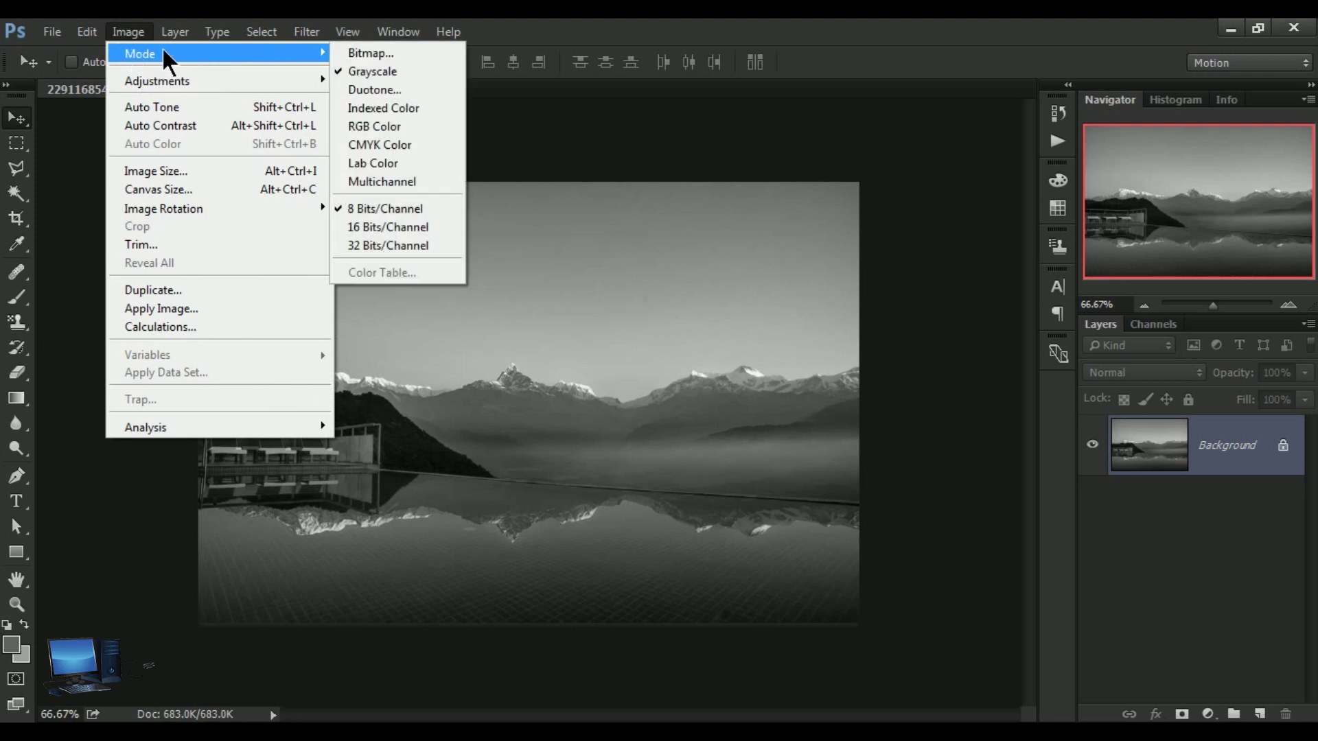
{"action": "left_click", "coordinate": [437, 108]}
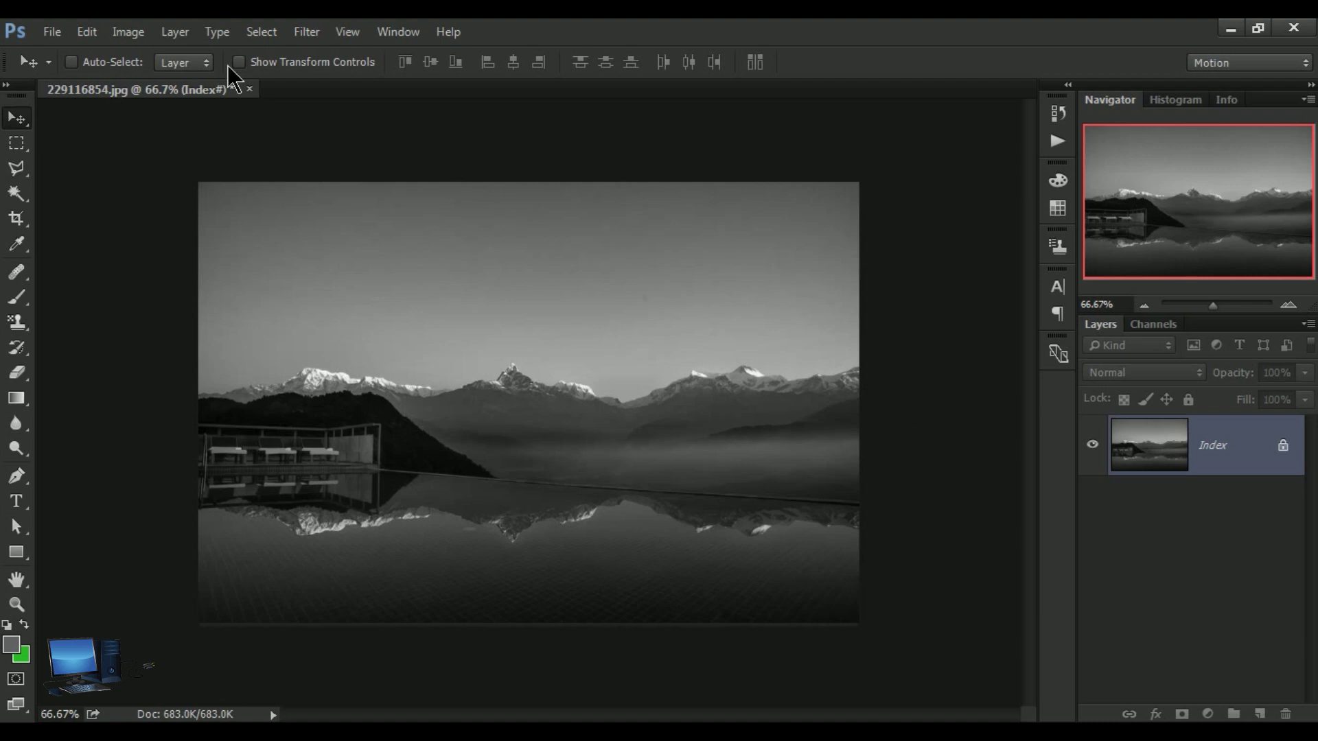
- Open the indexed image's Color Table and move the dialog over the upper part of the photo
{"action": "left_click", "coordinate": [125, 35]}
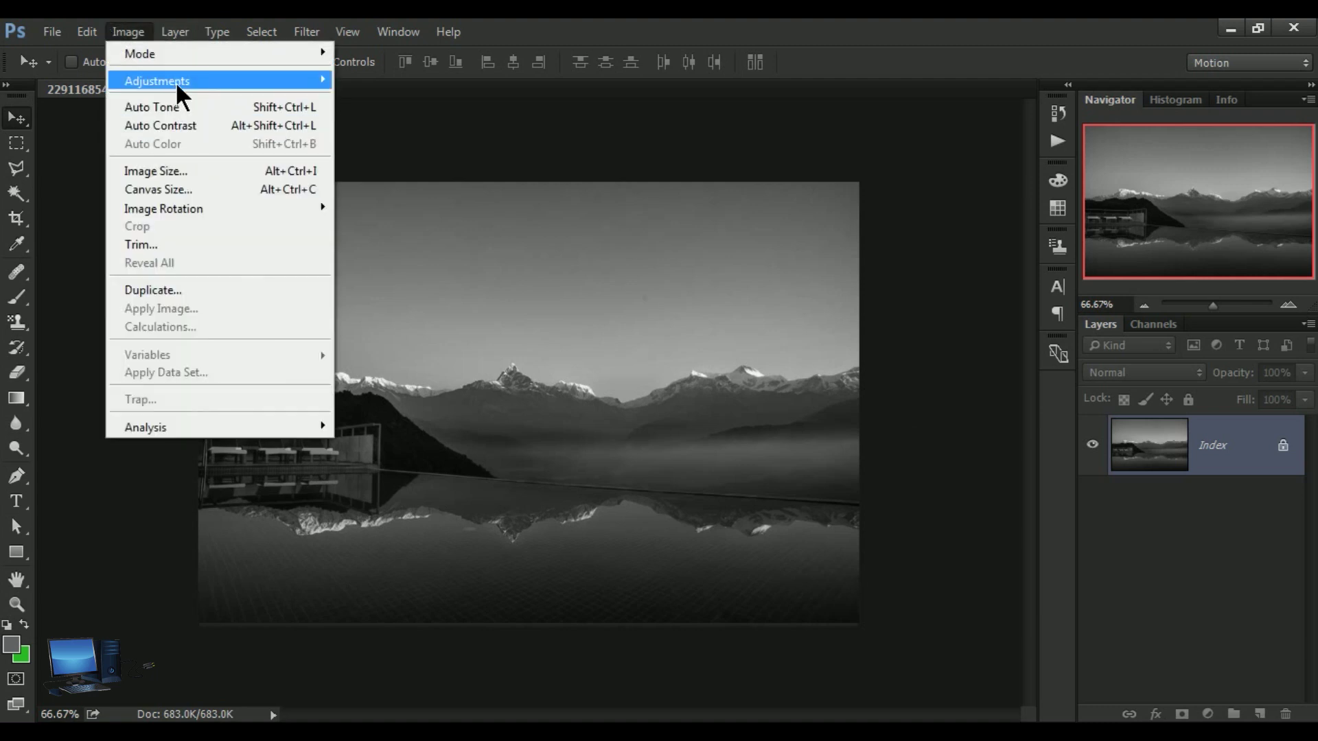
{"action": "mouse_move", "coordinate": [175, 81]}
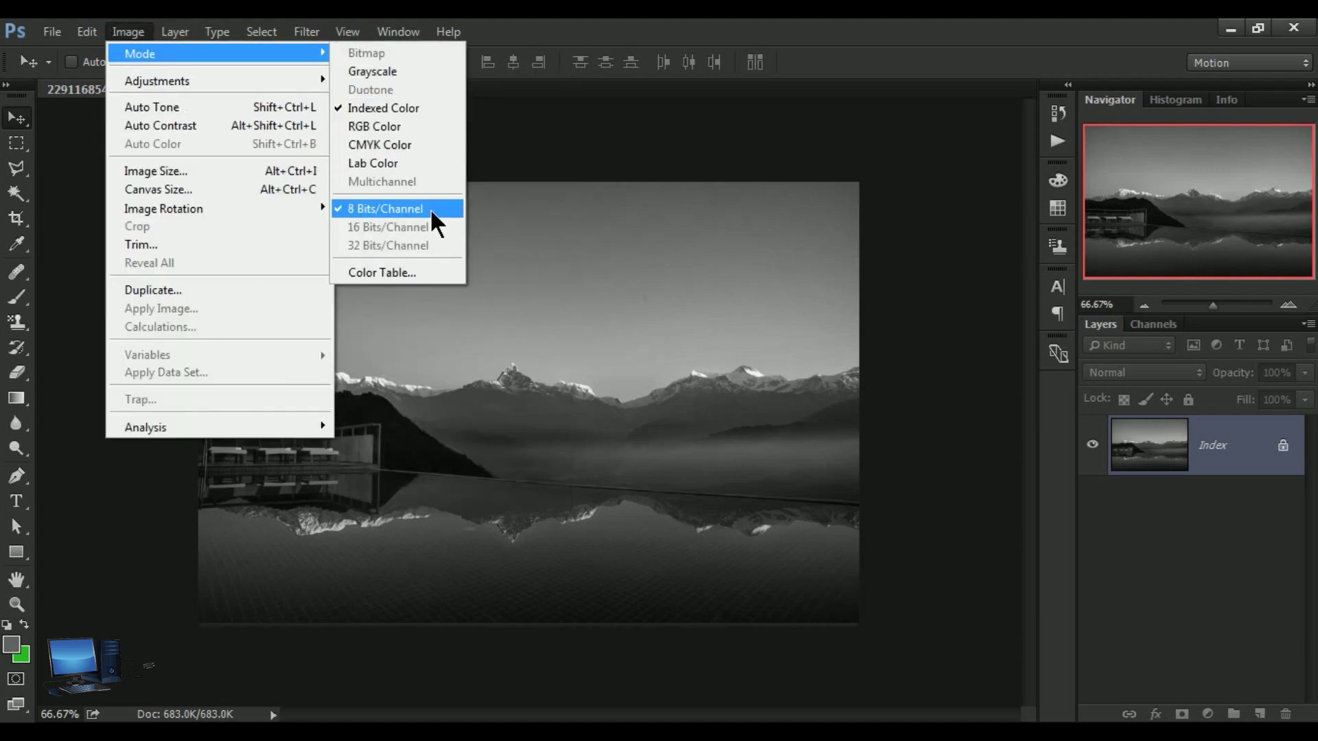
{"action": "left_click", "coordinate": [427, 278]}
{"action": "left_click_drag", "start_coordinate": [885, 217], "coordinate": [717, 132]}
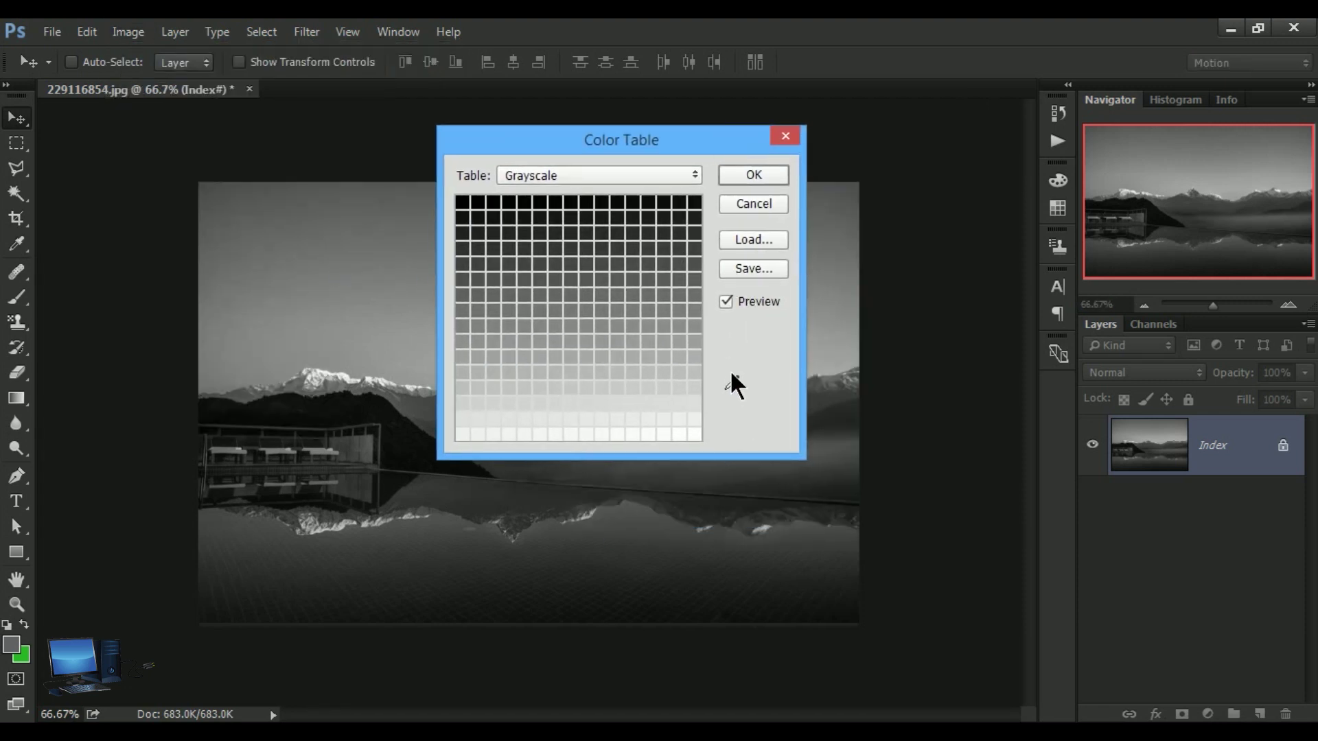
- Try the Spectrum, System (Mac OS) and Custom color tables on the indexed image
{"action": "left_click", "coordinate": [700, 174]}
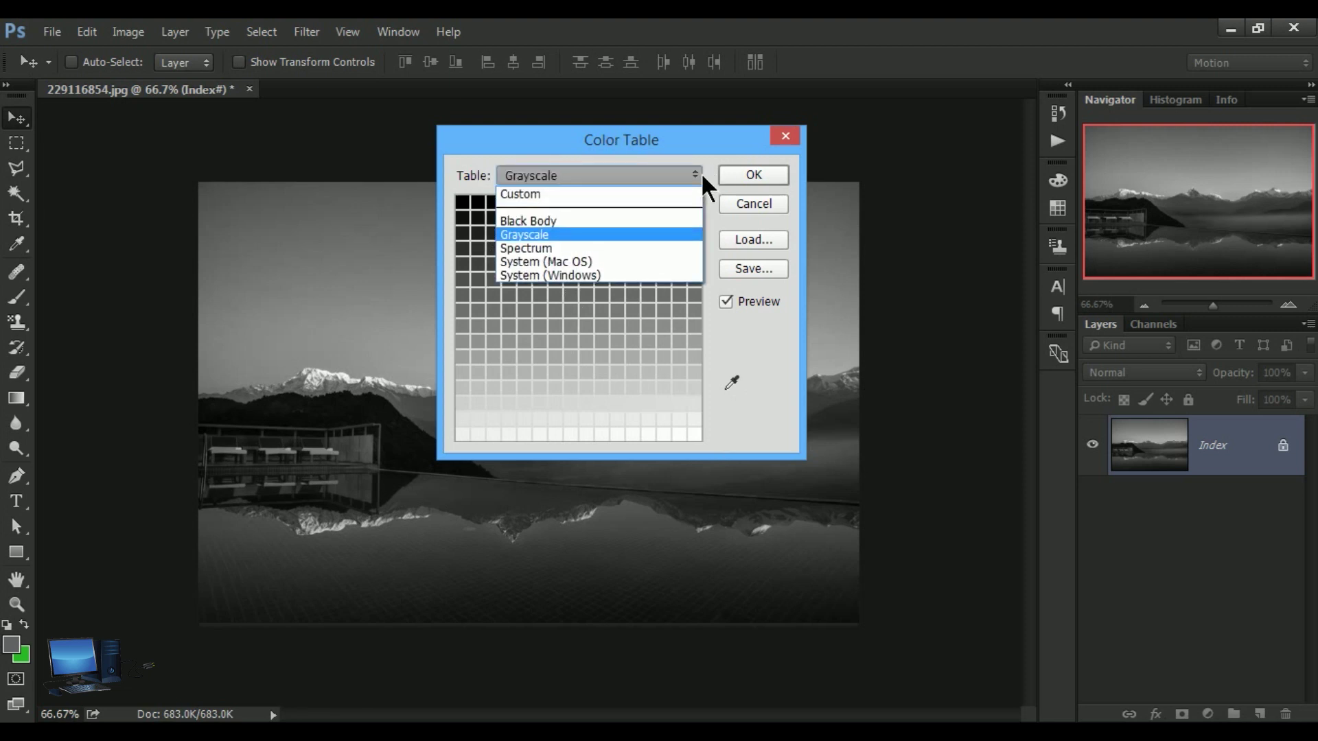
{"action": "left_click", "coordinate": [557, 253]}
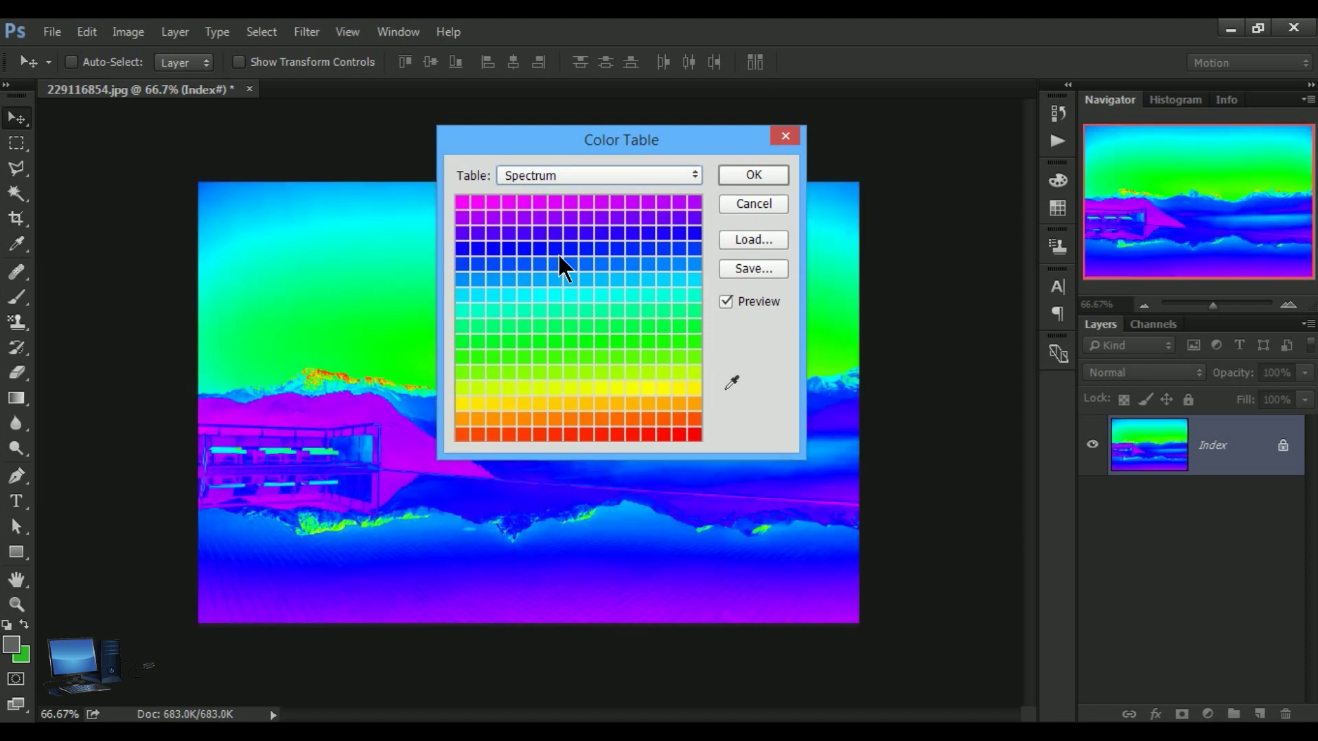
{"action": "left_click", "coordinate": [690, 175]}
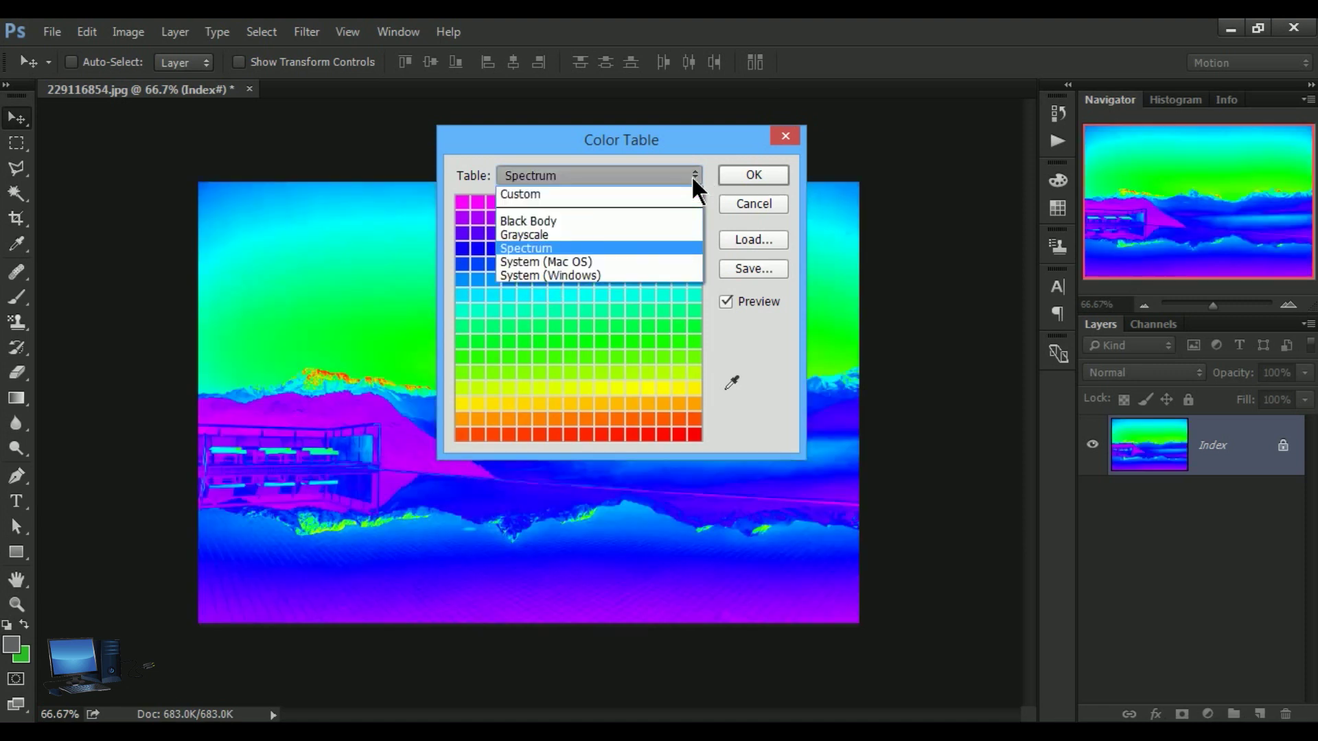
{"action": "left_click", "coordinate": [553, 265]}
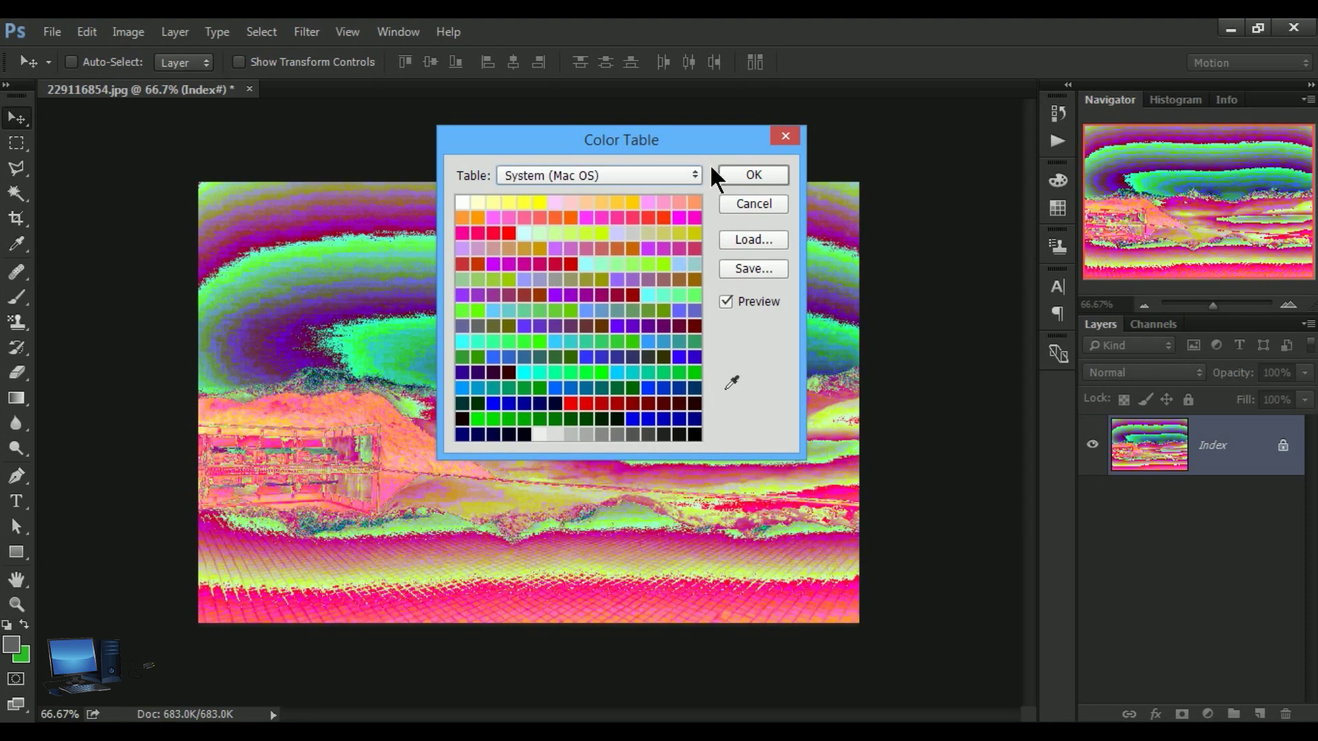
{"action": "left_click", "coordinate": [690, 176]}
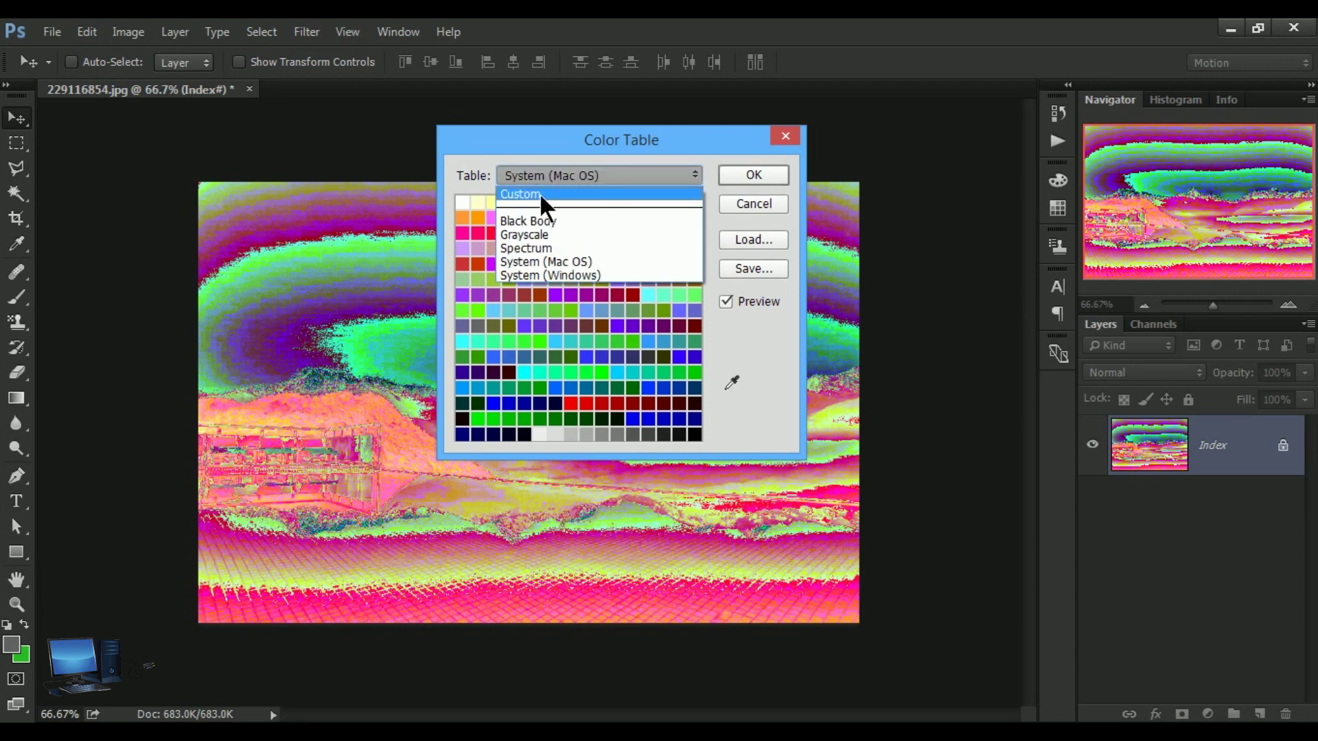
{"action": "left_click", "coordinate": [539, 192]}
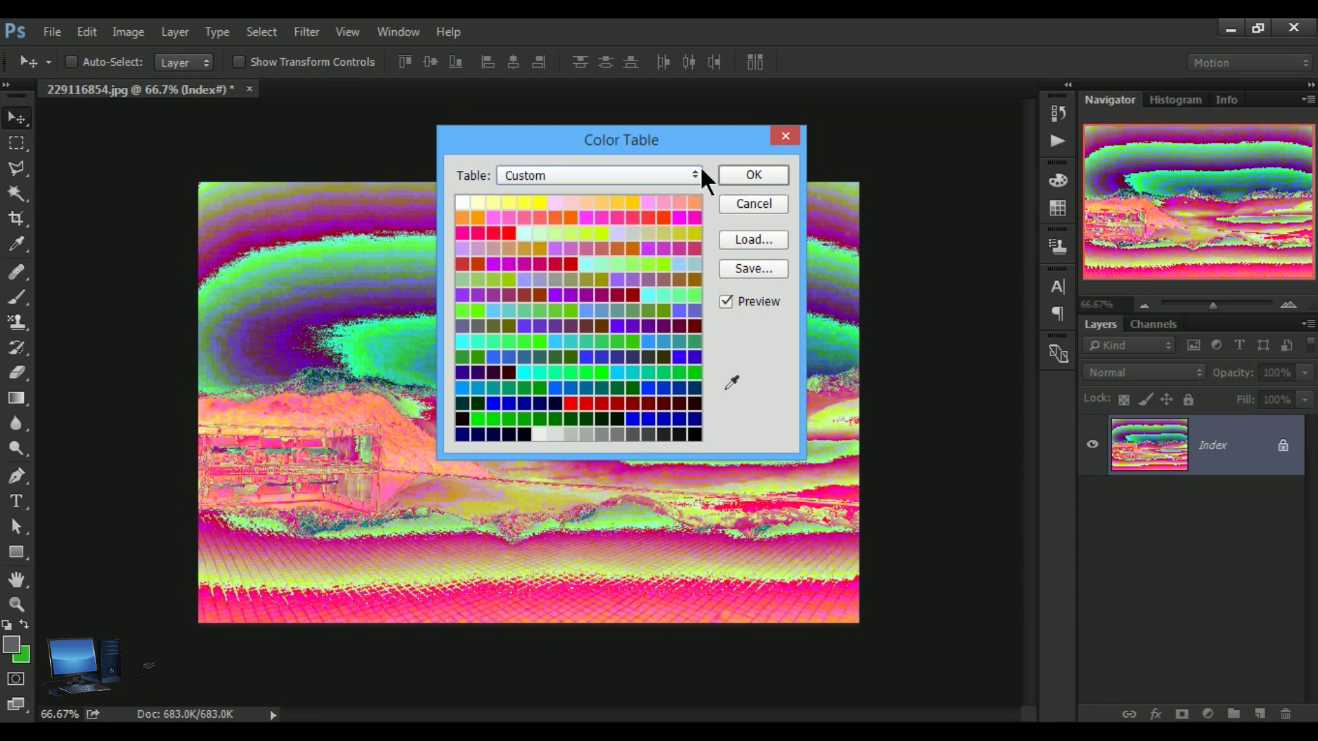
- Set the color table to Black Body and move the dialog aside to reveal more of the photo
{"action": "left_click", "coordinate": [700, 168]}
{"action": "left_click", "coordinate": [547, 221]}
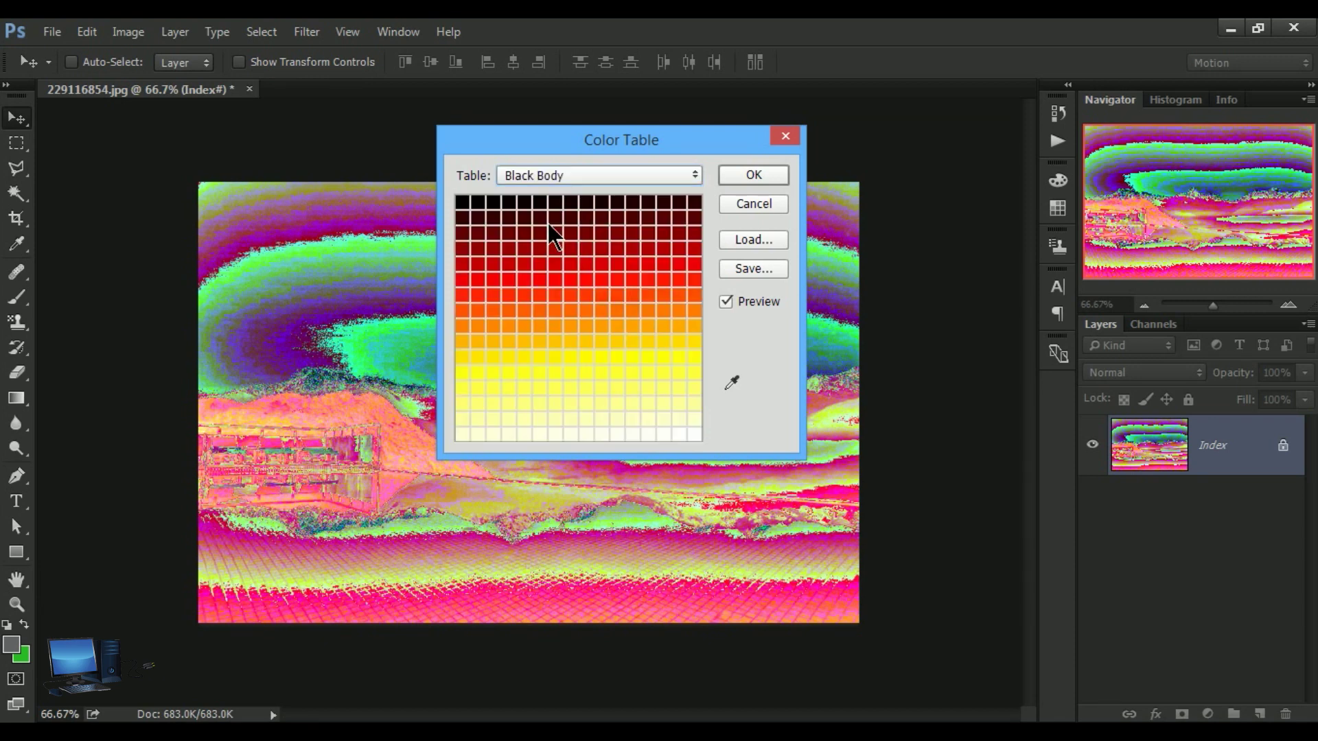
{"action": "left_click_drag", "start_coordinate": [528, 138], "coordinate": [710, 159]}
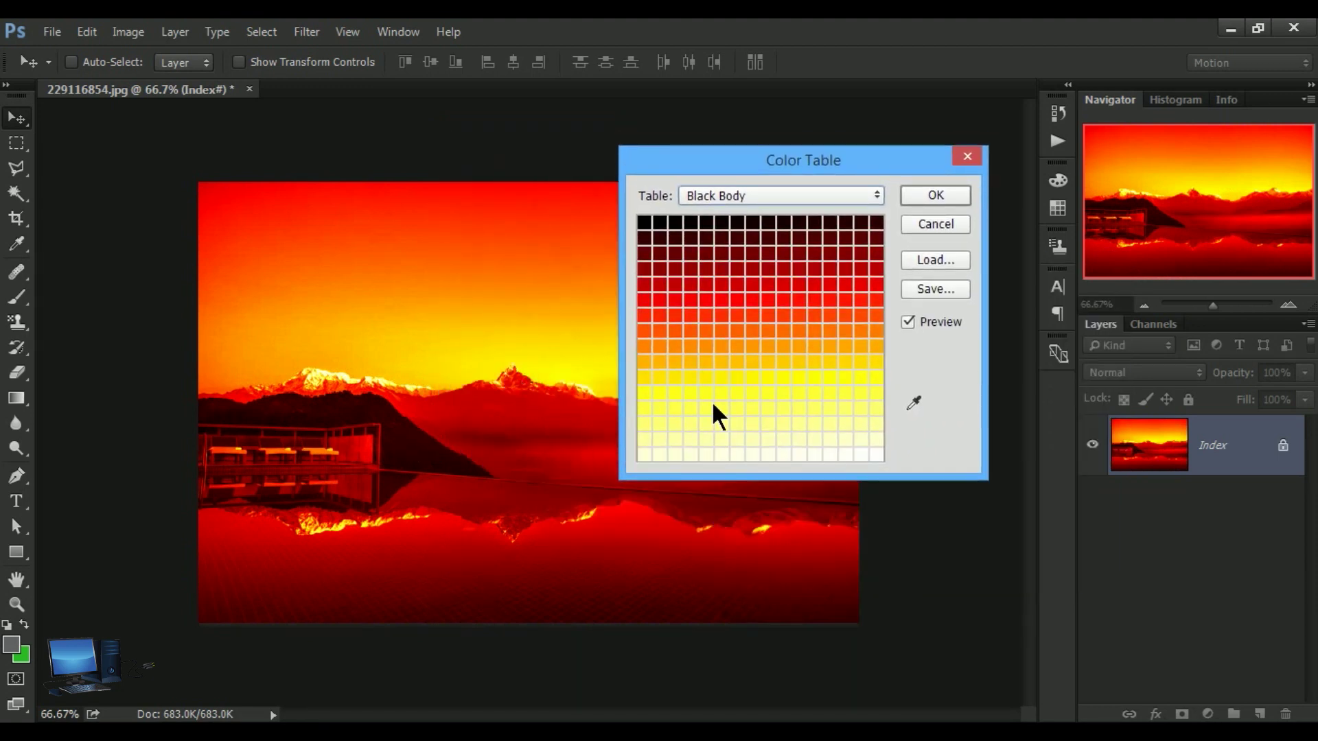
{"action": "left_click_drag", "start_coordinate": [696, 165], "coordinate": [612, 190]}
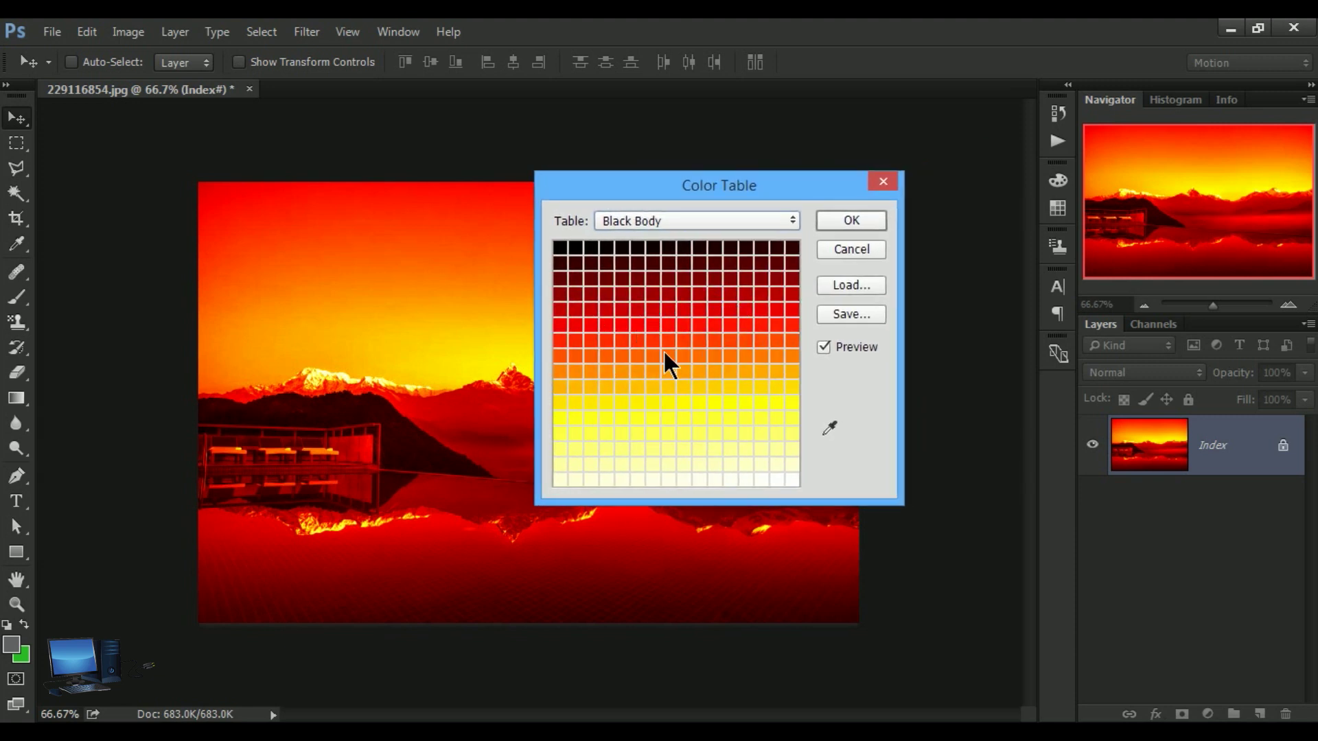
- Save the Black Body color table as 100 in the Desktop's Image folder and apply the table to the photo
{"action": "left_click", "coordinate": [851, 314]}
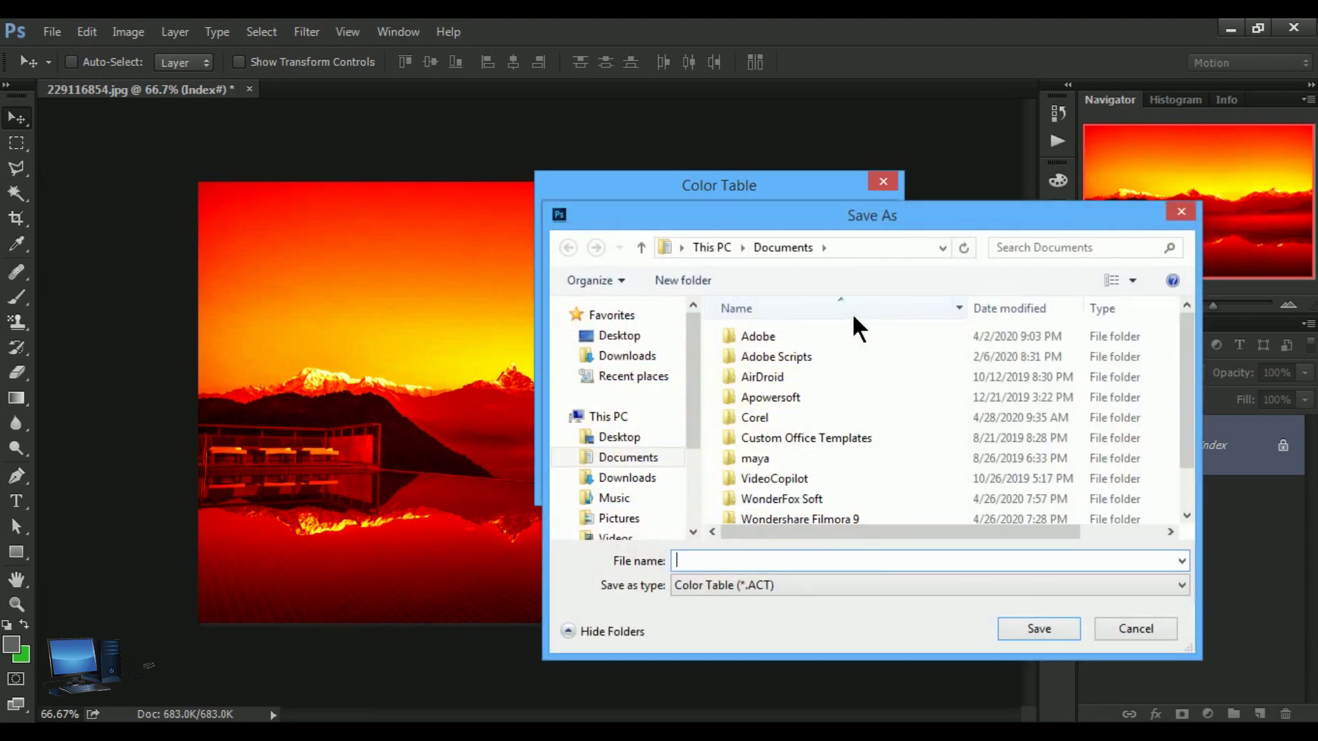
{"action": "left_click_drag", "start_coordinate": [680, 216], "coordinate": [387, 133]}
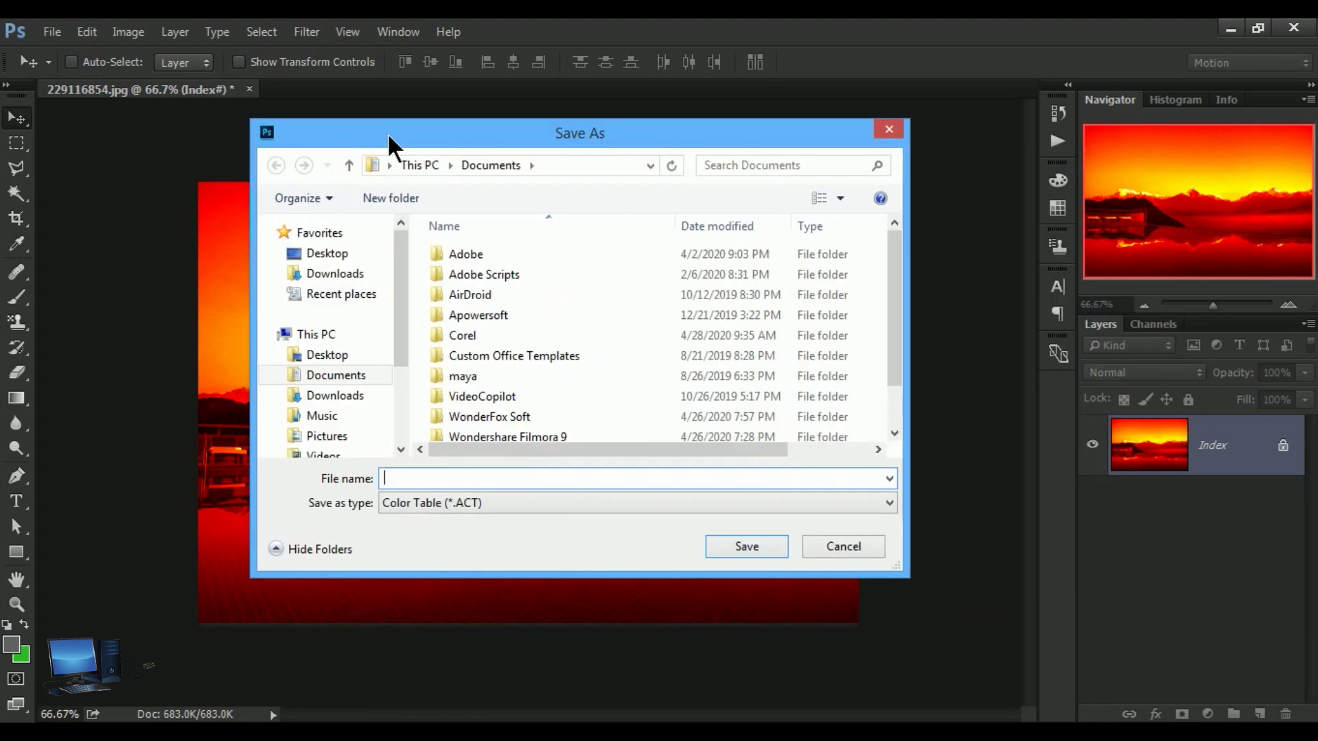
{"action": "left_click", "coordinate": [354, 262]}
{"action": "left_click_drag", "start_coordinate": [891, 277], "coordinate": [889, 427]}
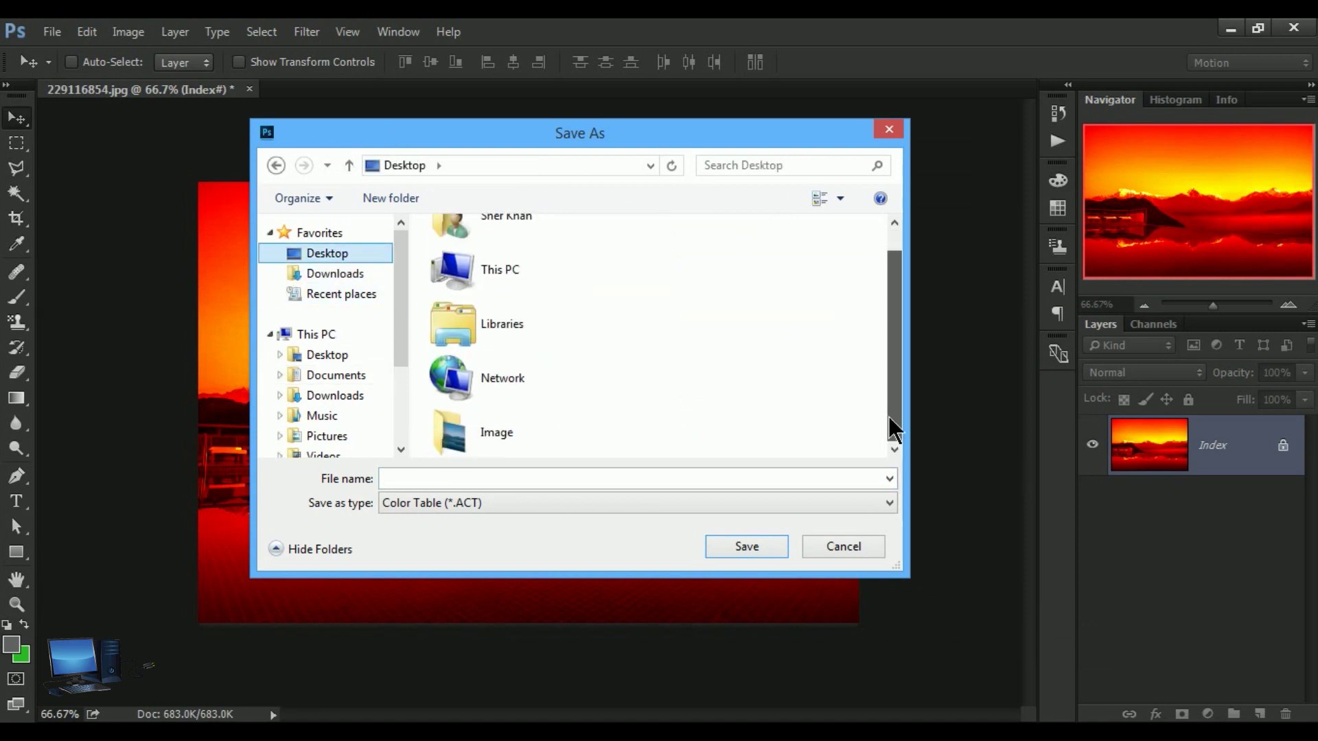
{"action": "double_click", "coordinate": [456, 436]}
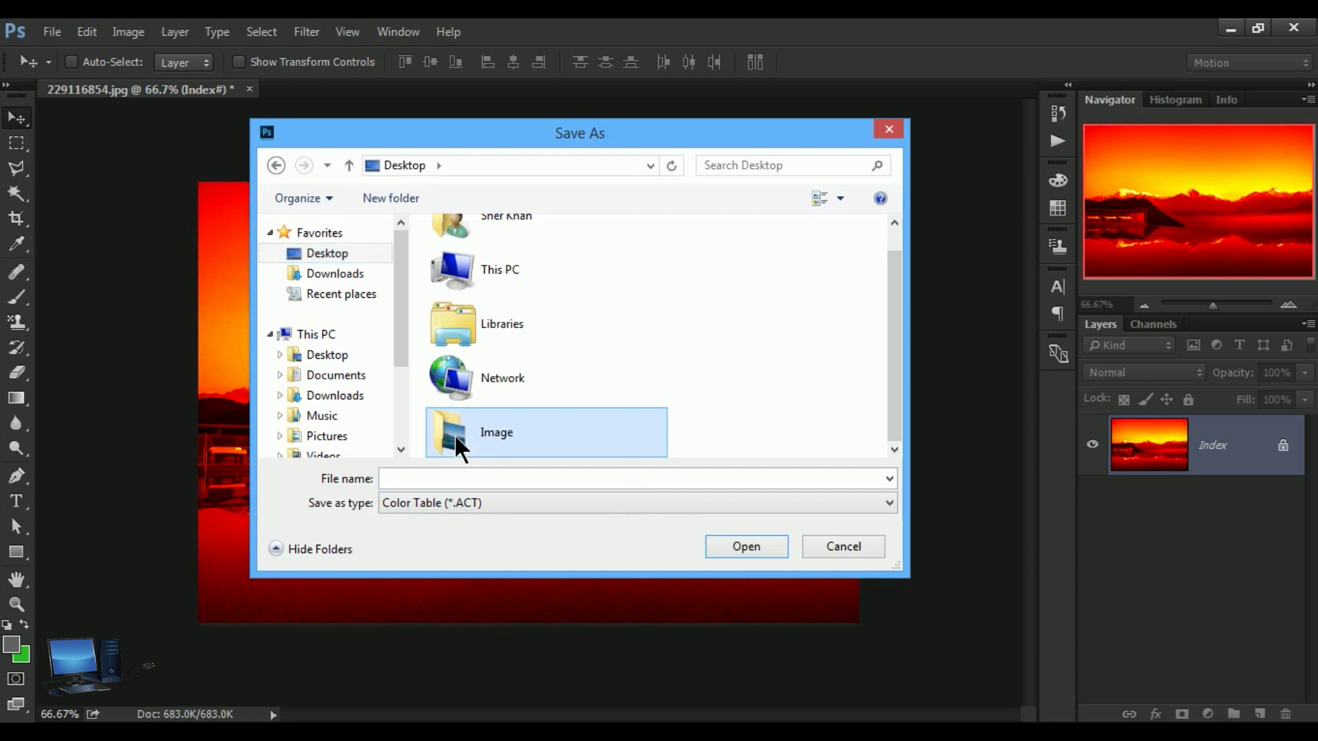
{"action": "left_click", "coordinate": [442, 486]}
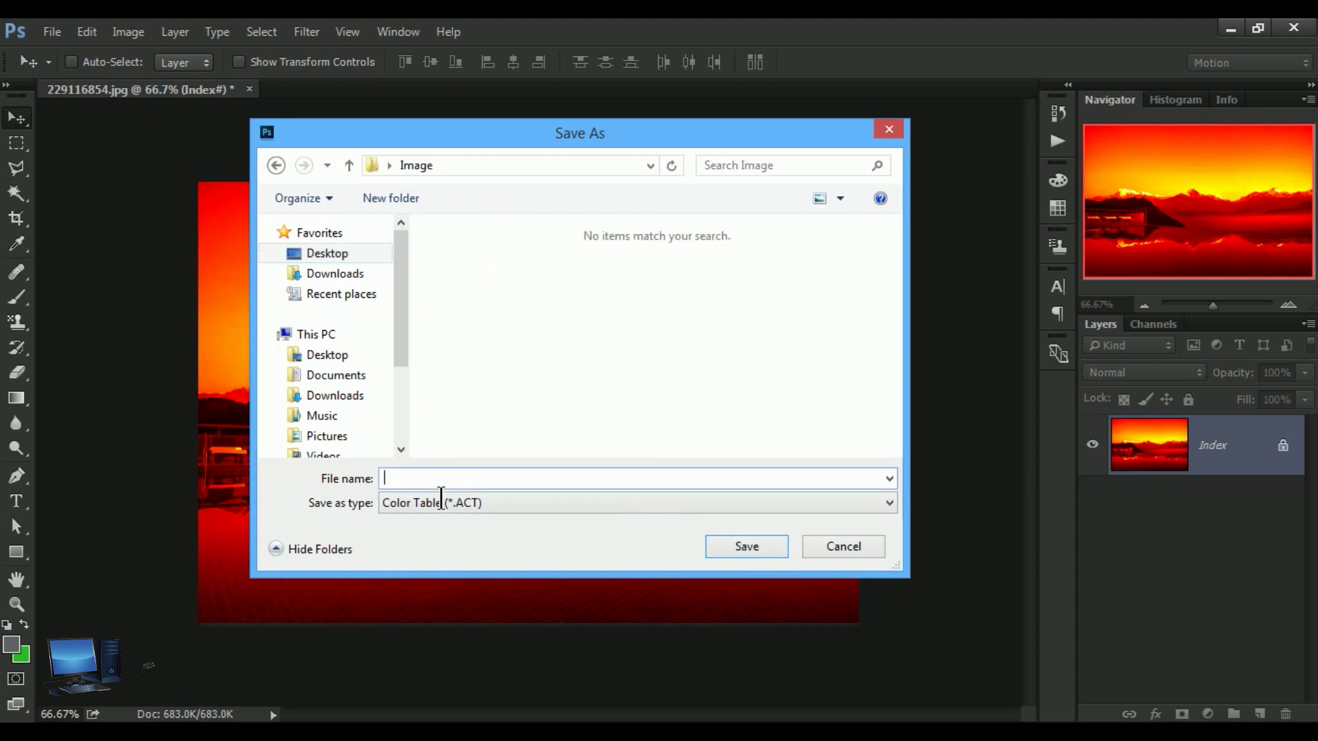
{"action": "type", "text": "100"}
{"action": "left_click", "coordinate": [755, 542]}
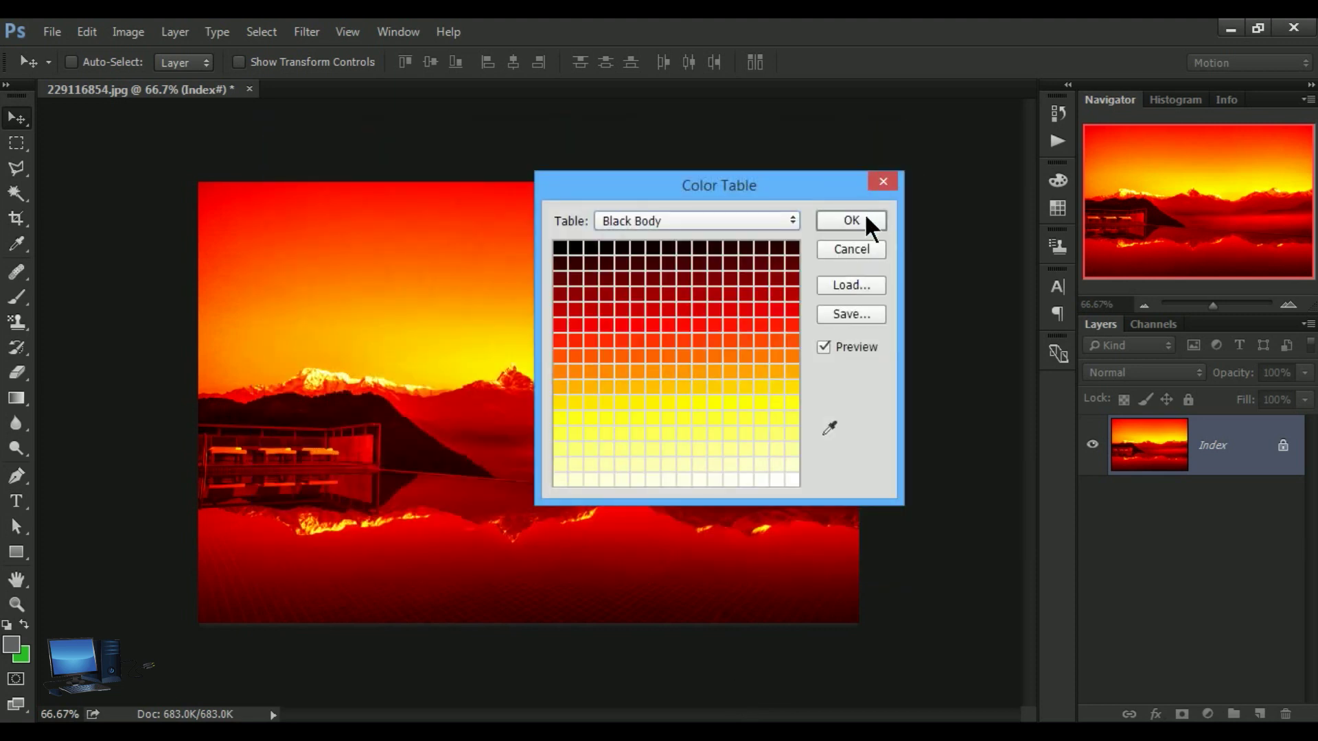
{"action": "left_click", "coordinate": [851, 219]}
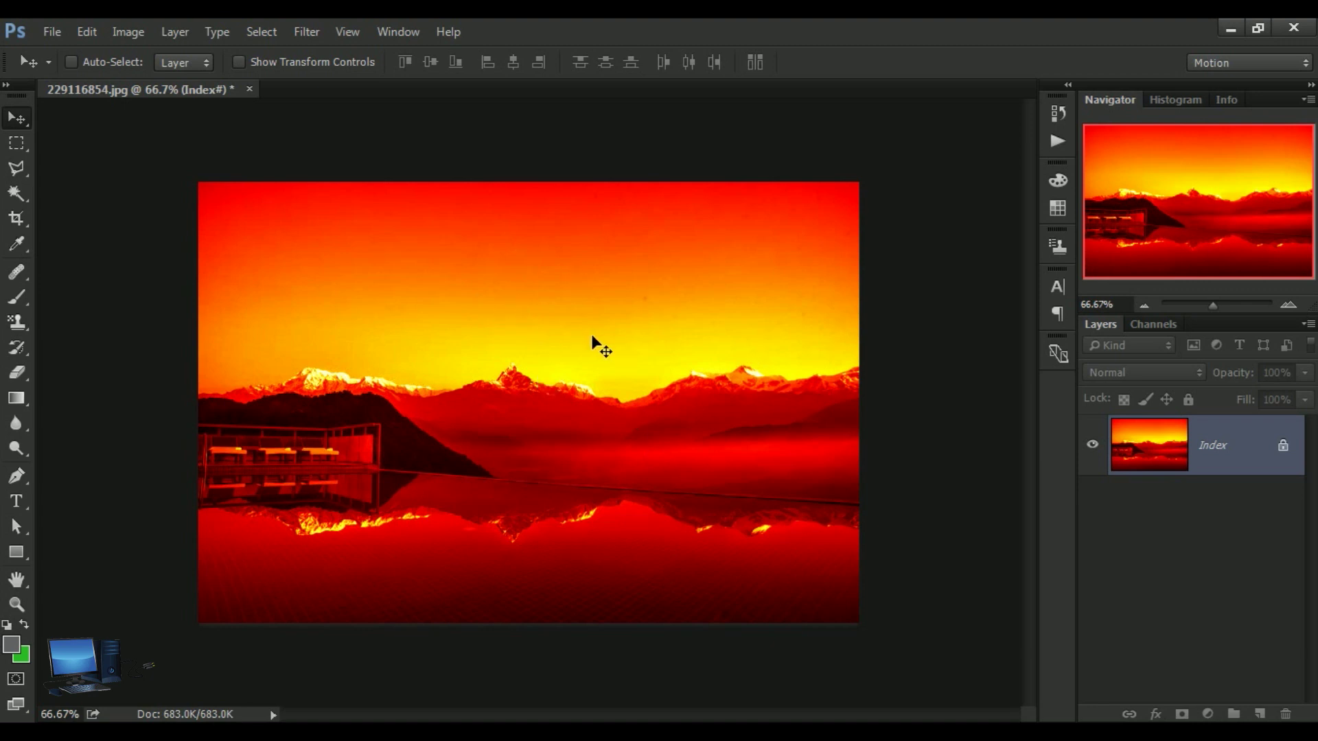
{"action": "left_click", "coordinate": [401, 36]}
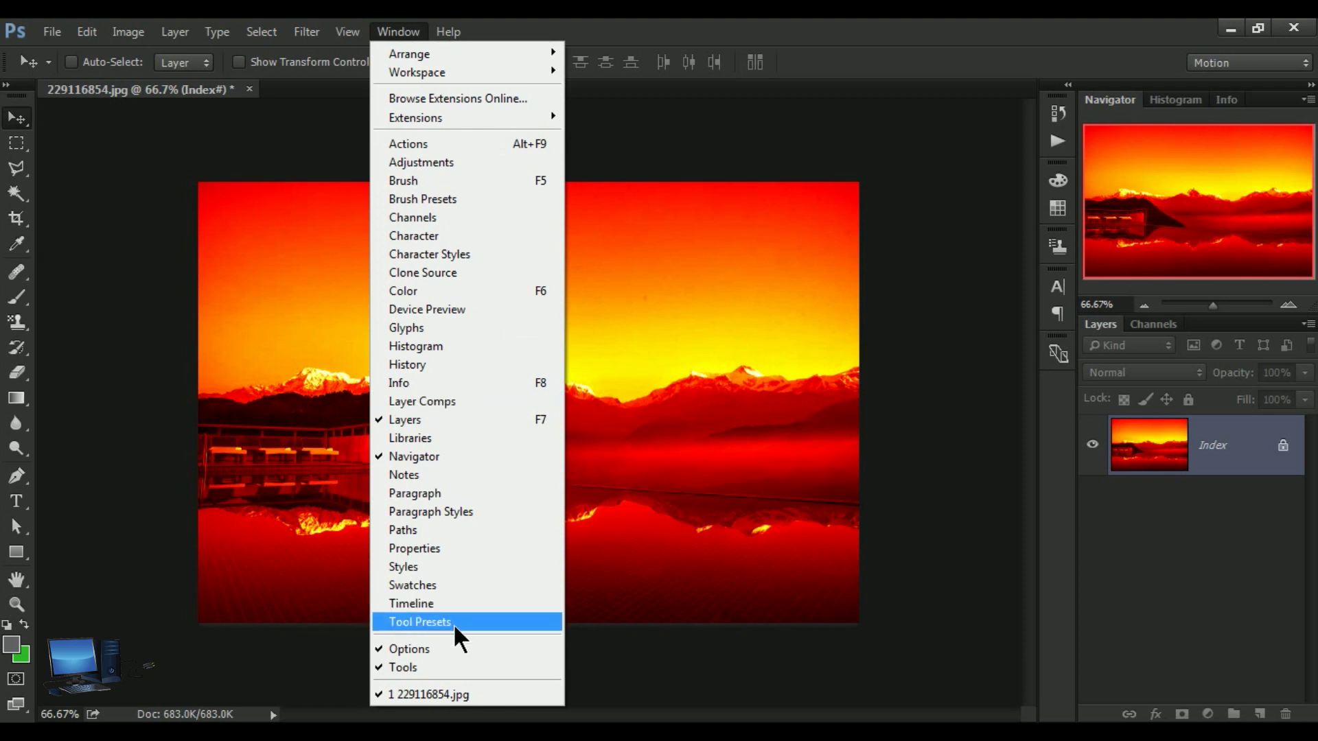
{"action": "left_click", "coordinate": [480, 586]}
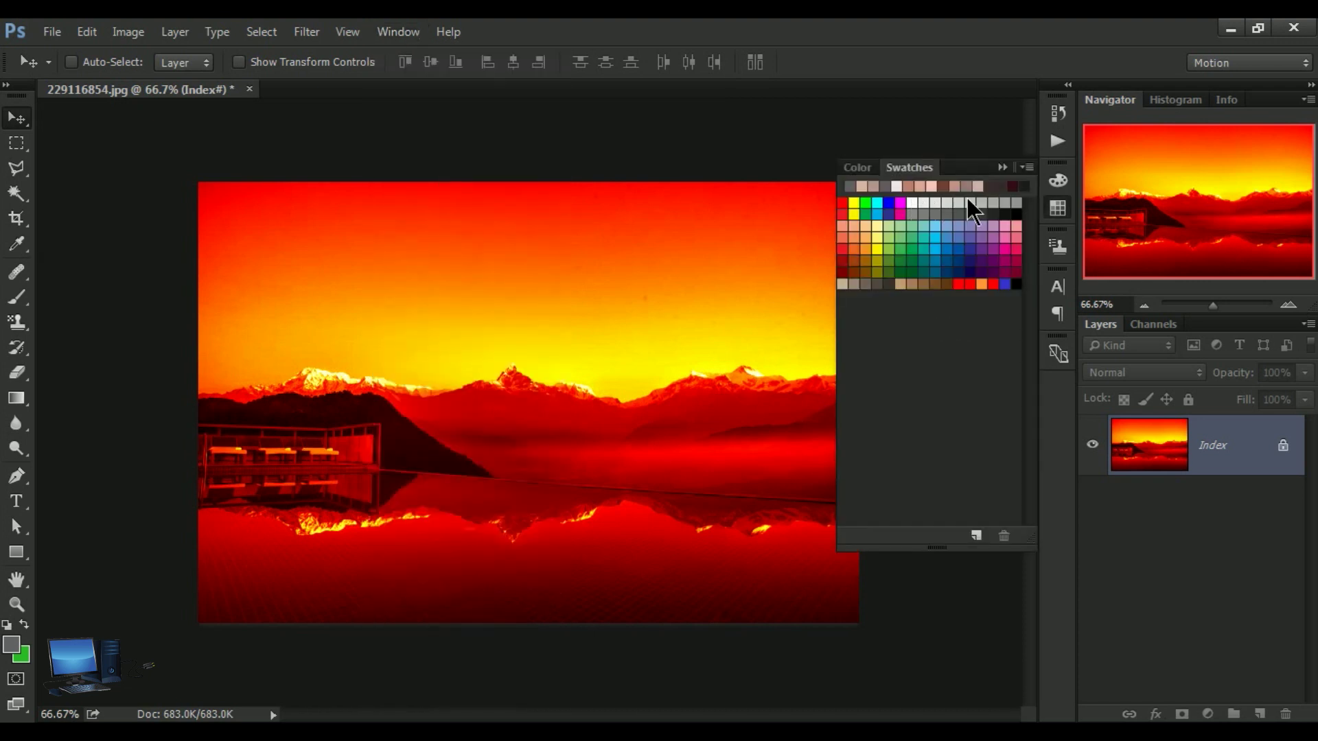
{"action": "left_click", "coordinate": [1001, 168]}
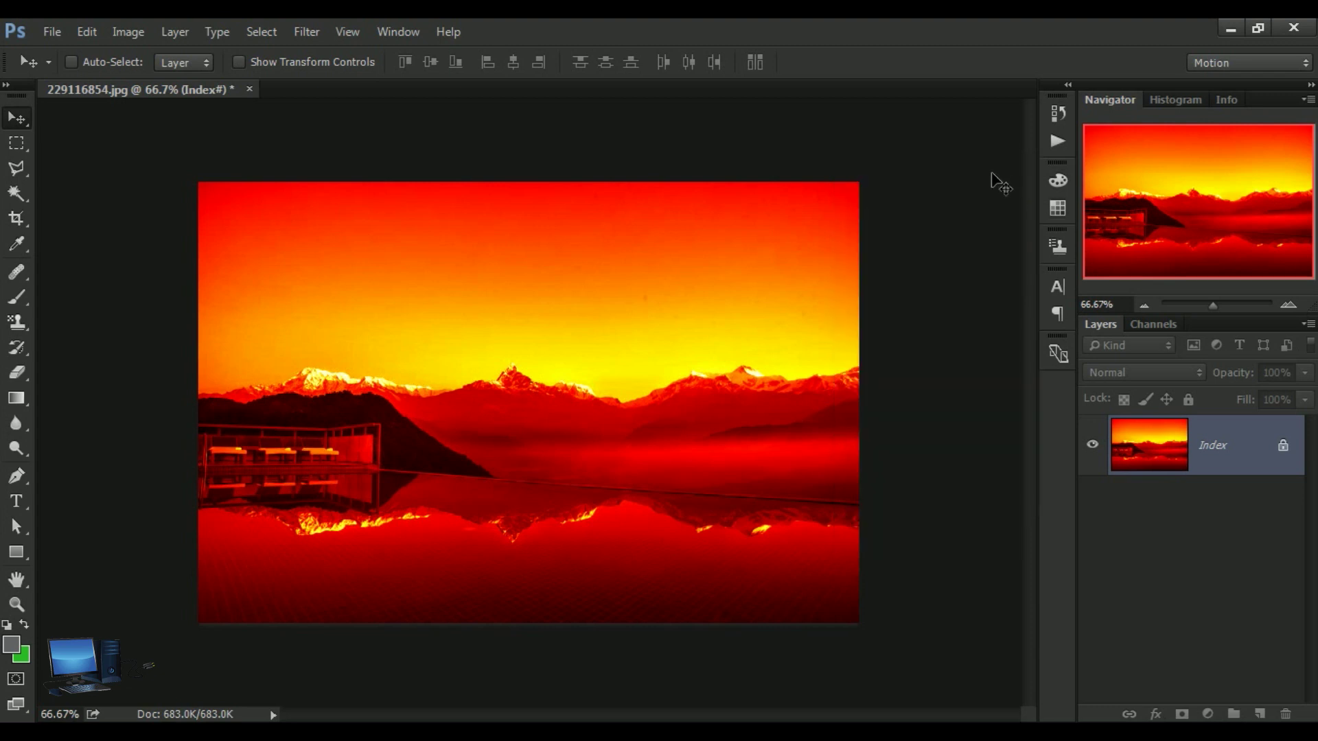
- Load the saved color table file 100 (*.ACT) from the Desktop's Image folder into the Swatches
{"action": "left_click", "coordinate": [405, 35]}
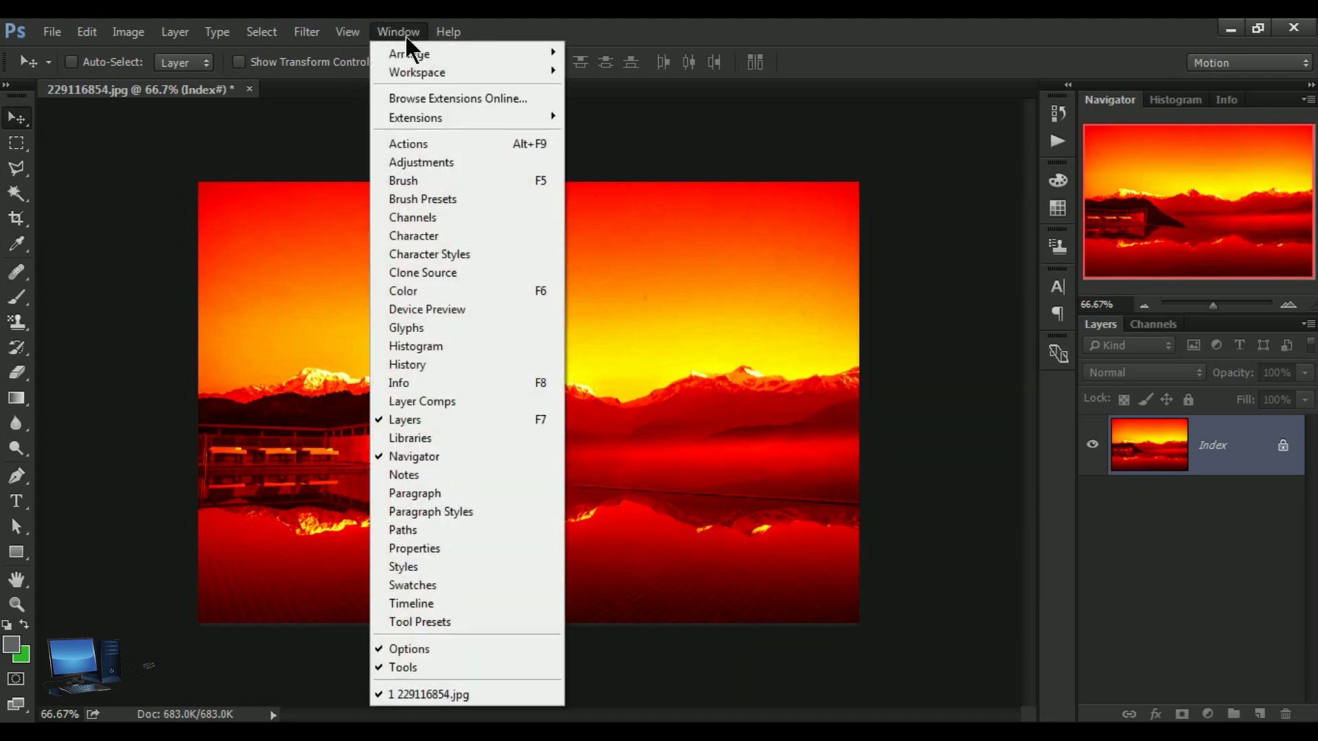
{"action": "left_click", "coordinate": [472, 584]}
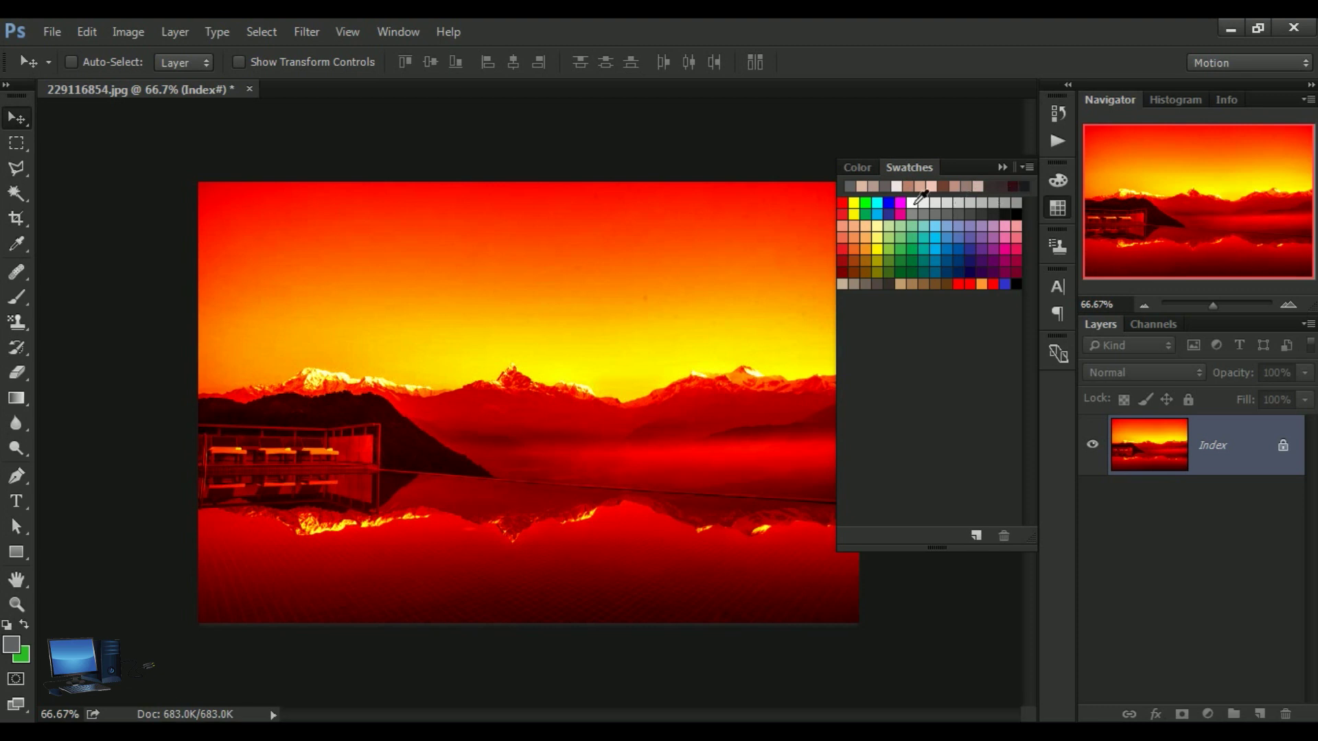
{"action": "left_click", "coordinate": [1028, 167]}
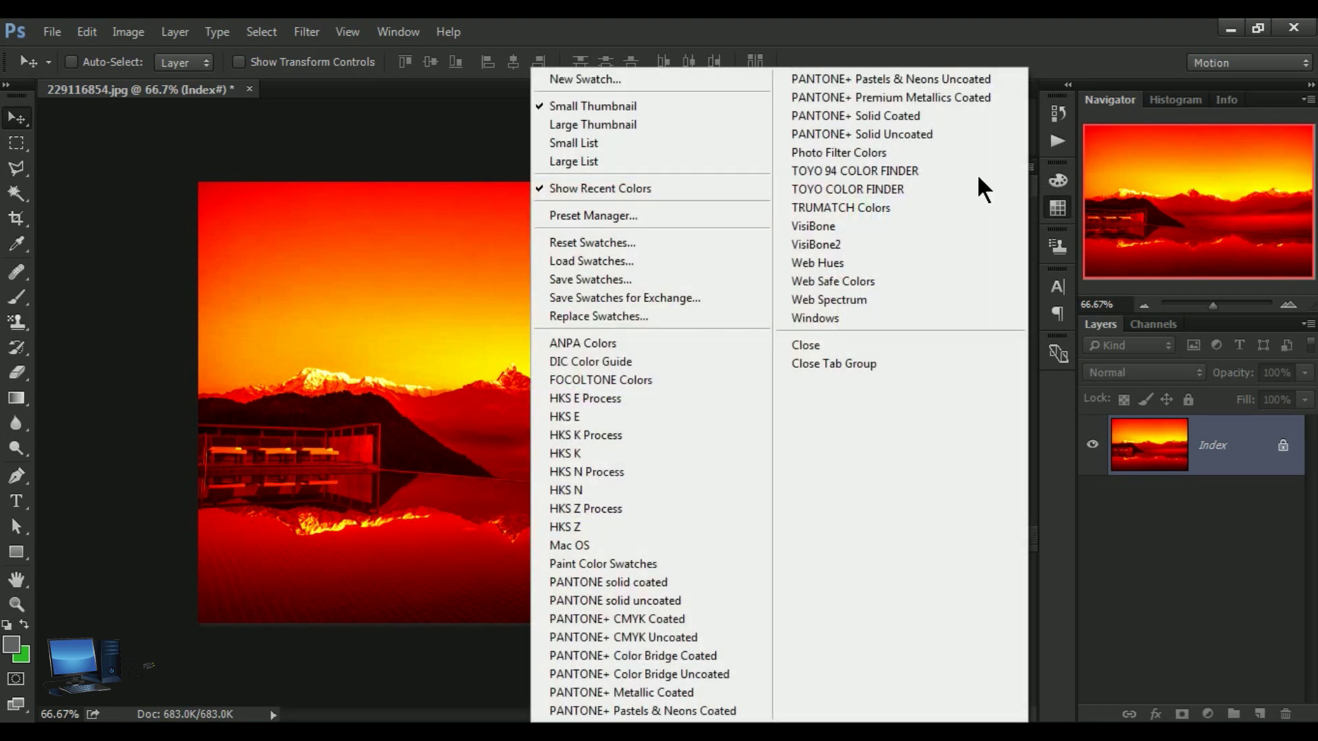
{"action": "left_click", "coordinate": [666, 261]}
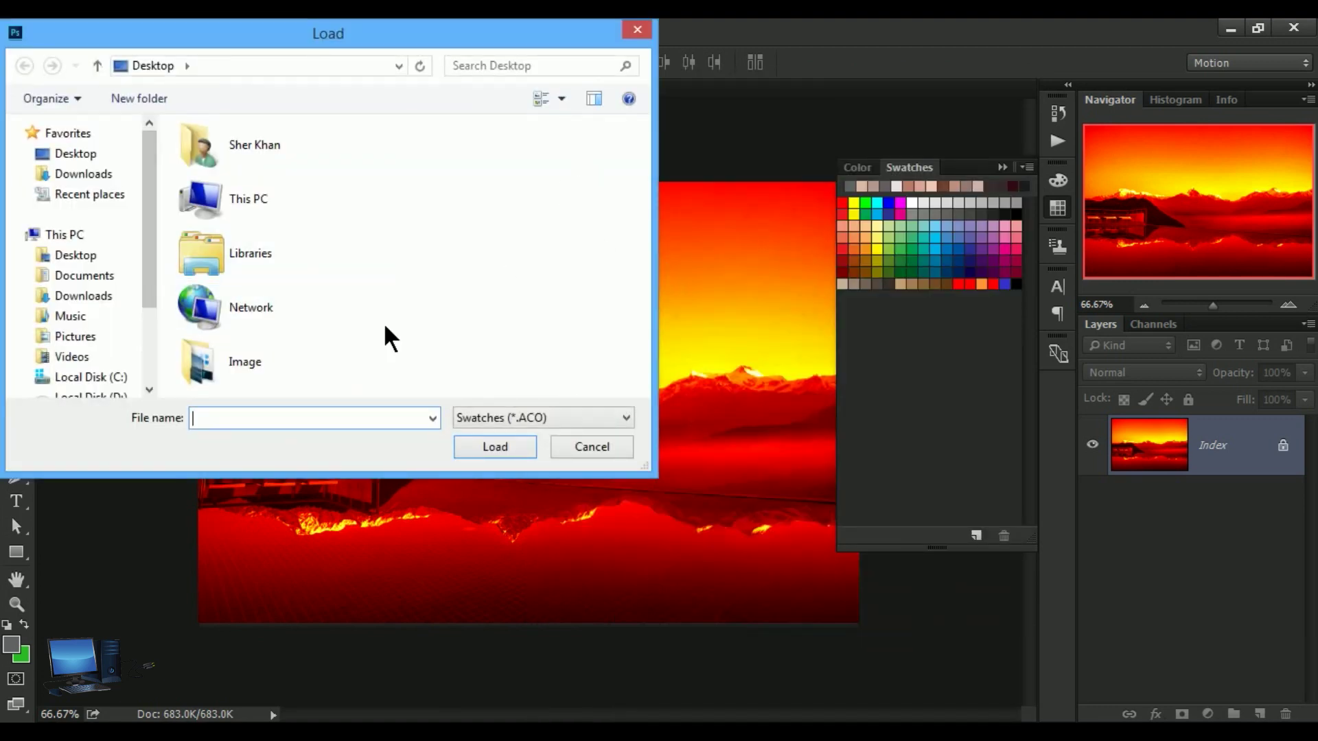
{"action": "double_click", "coordinate": [233, 376]}
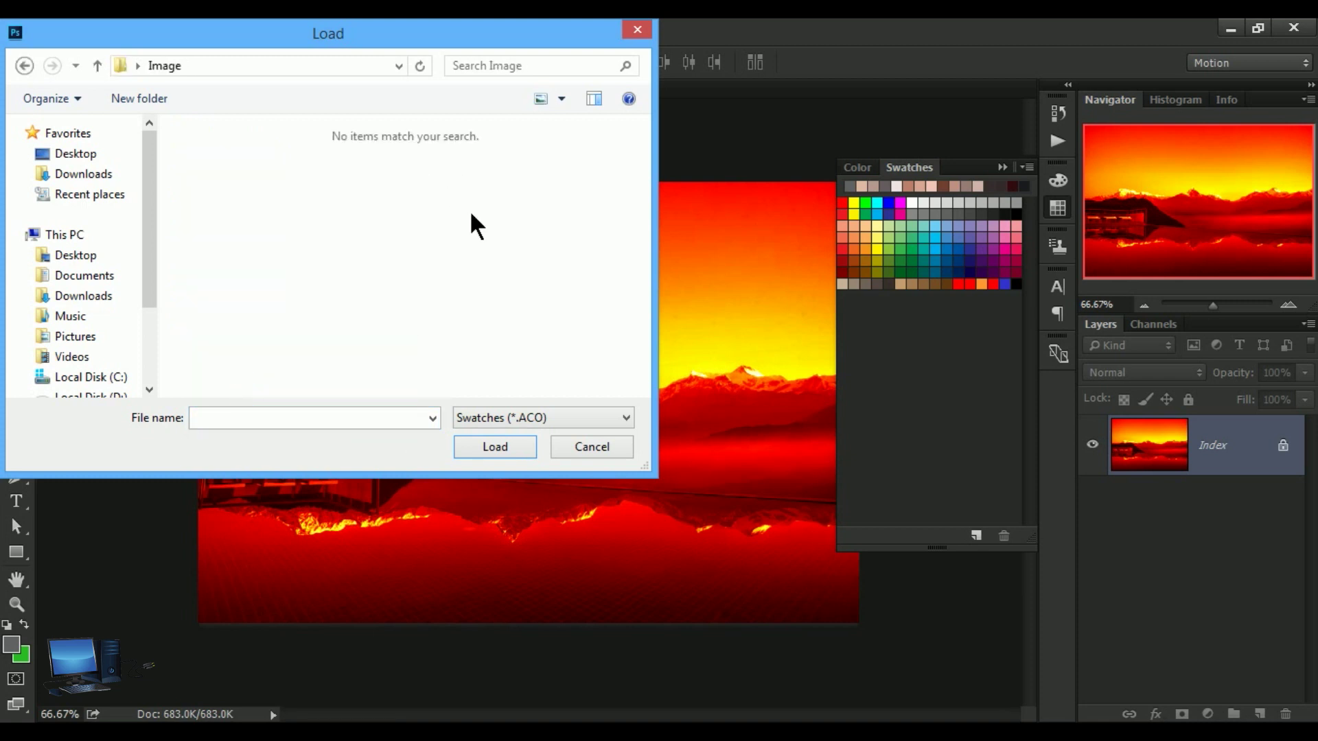
{"action": "left_click", "coordinate": [623, 416]}
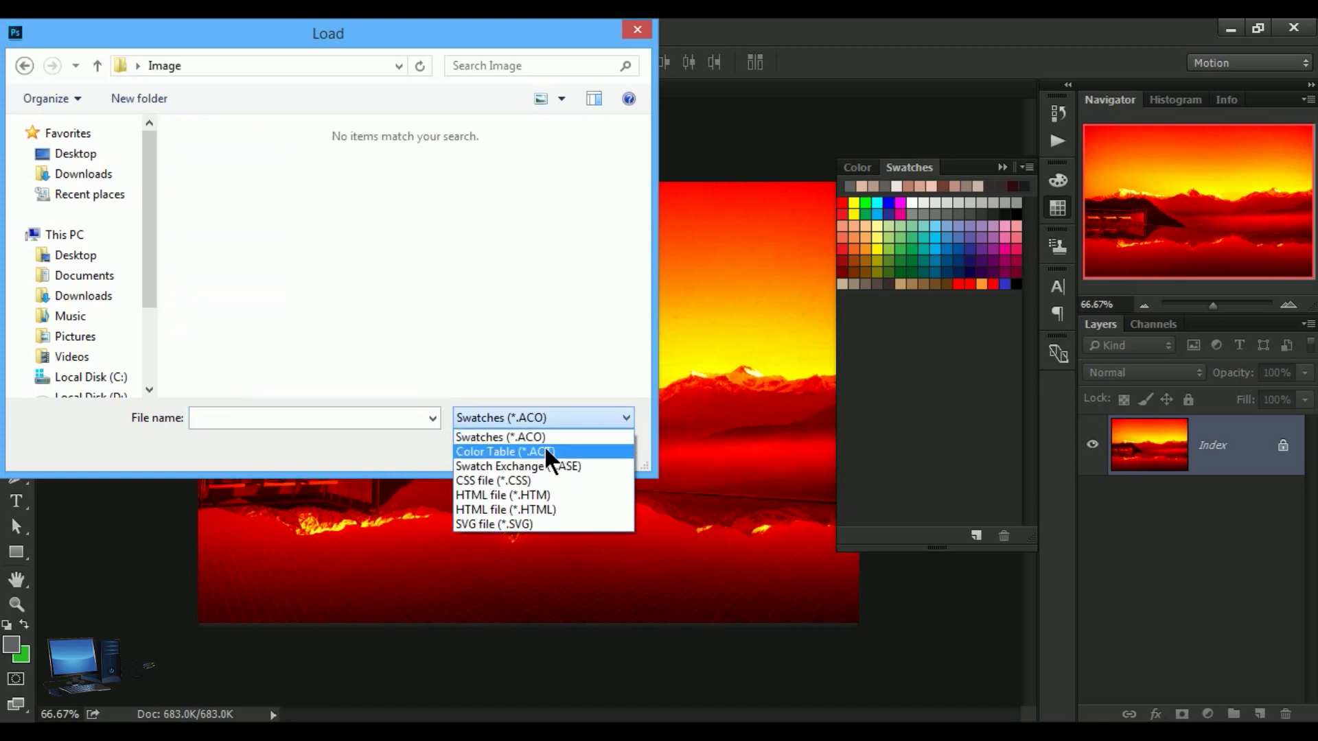
{"action": "left_click", "coordinate": [545, 451]}
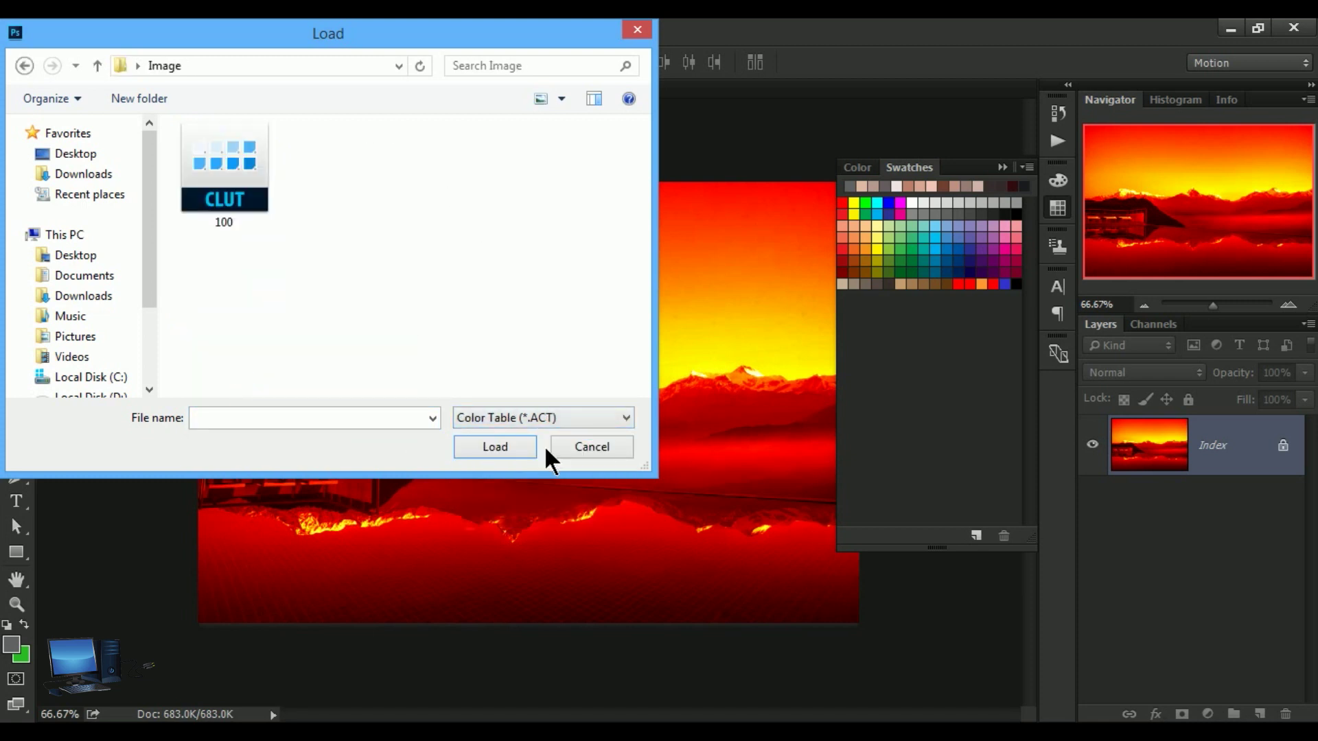
{"action": "double_click", "coordinate": [221, 155]}
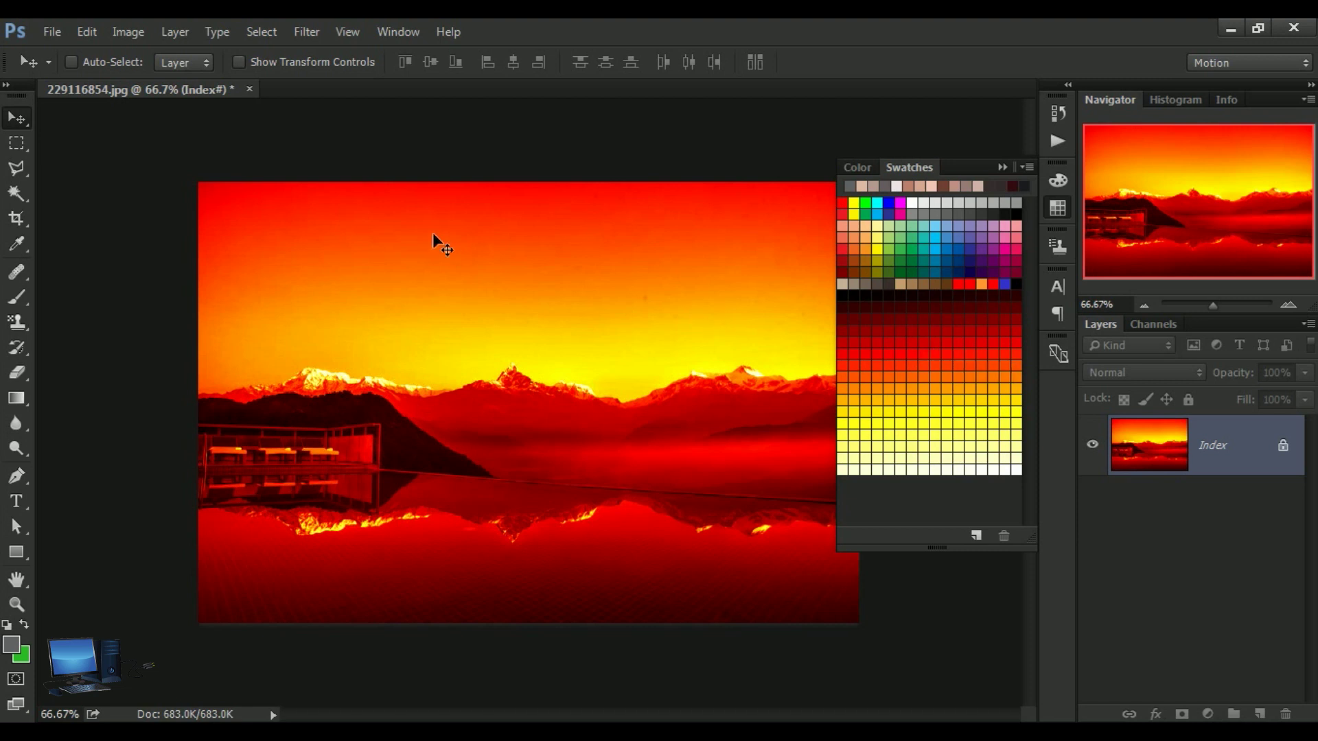
- Set the foreground color to a dark red from the loaded Black Body swatches
{"action": "left_click", "coordinate": [121, 32]}
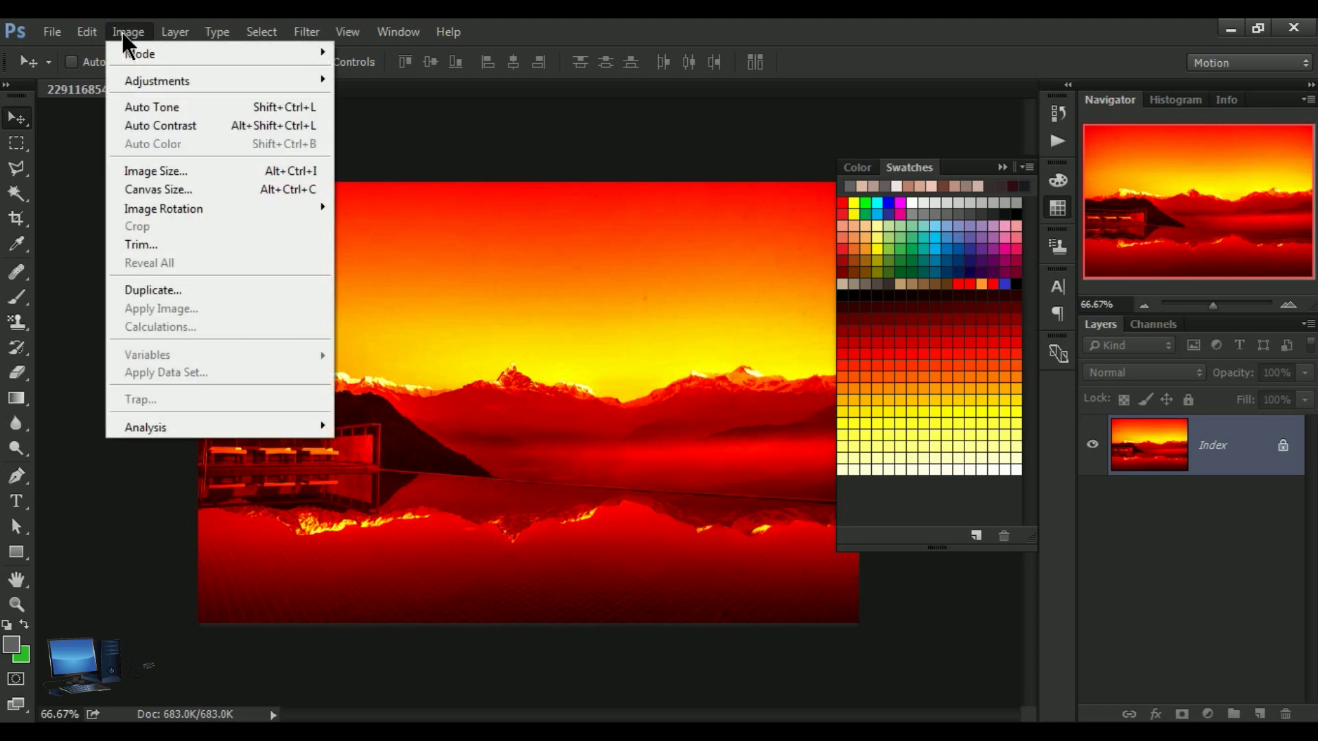
{"action": "mouse_move", "coordinate": [132, 51]}
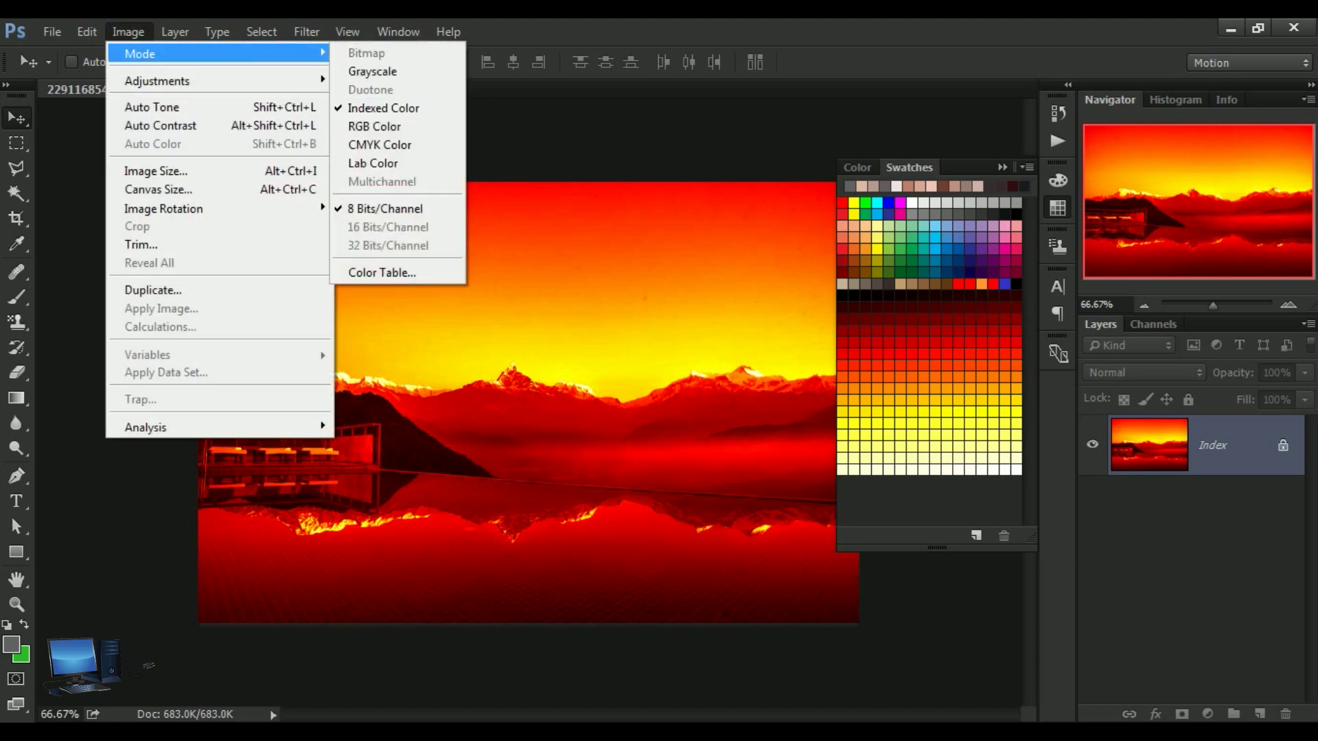
{"action": "left_click", "coordinate": [971, 346]}
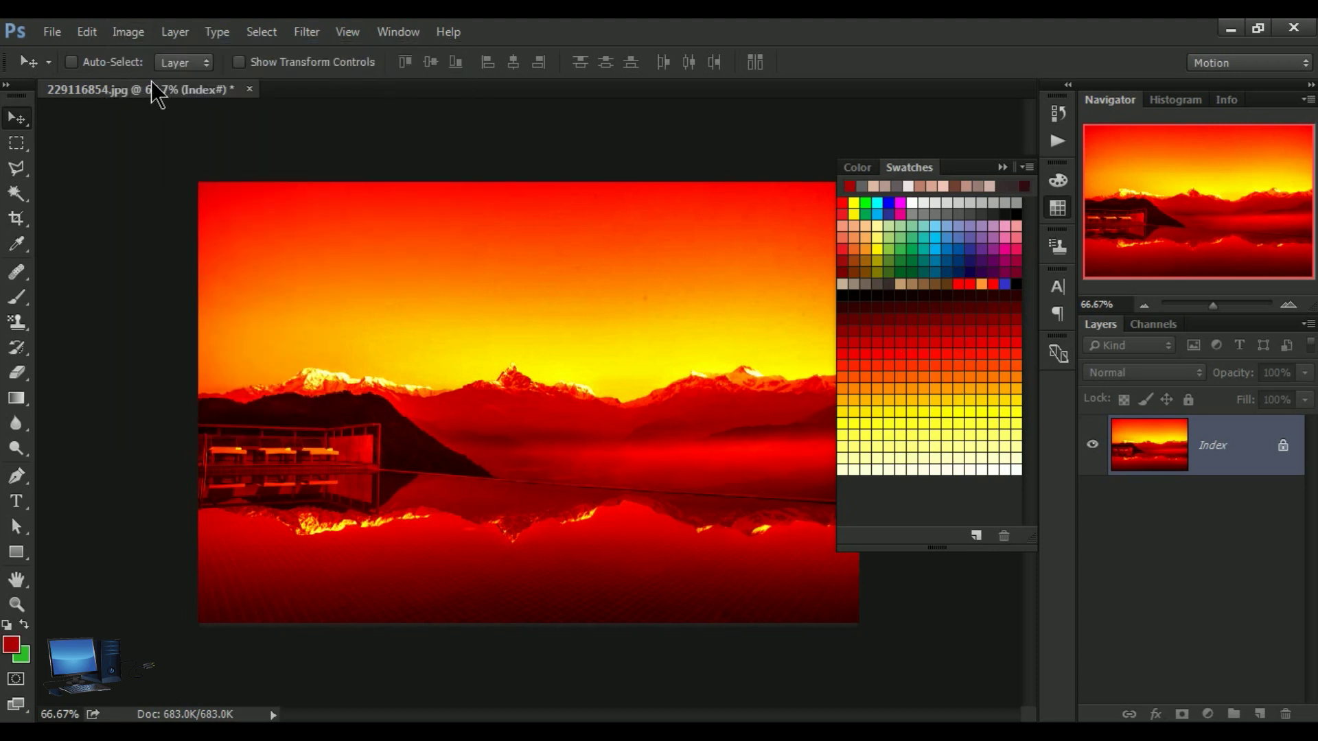
- Bring up the color mode options for the indexed image
{"action": "left_click", "coordinate": [130, 34]}
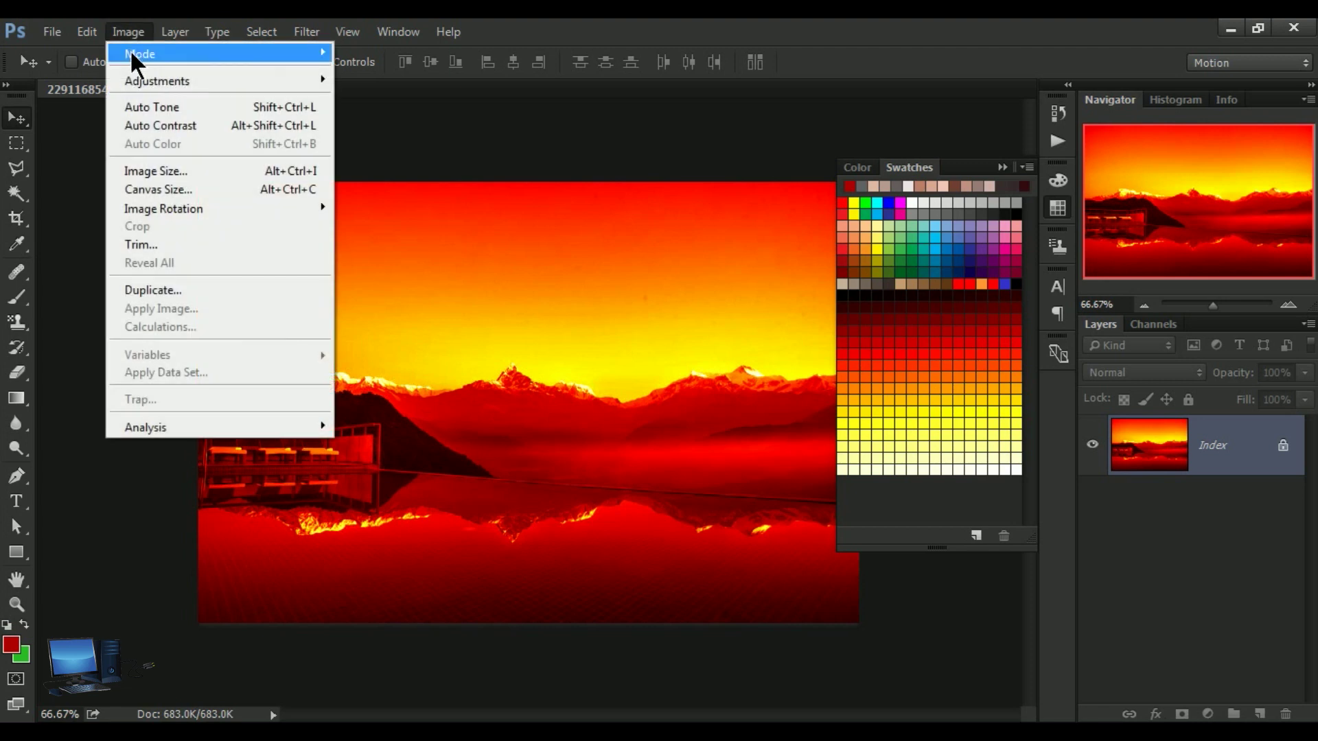
{"action": "mouse_move", "coordinate": [132, 60]}
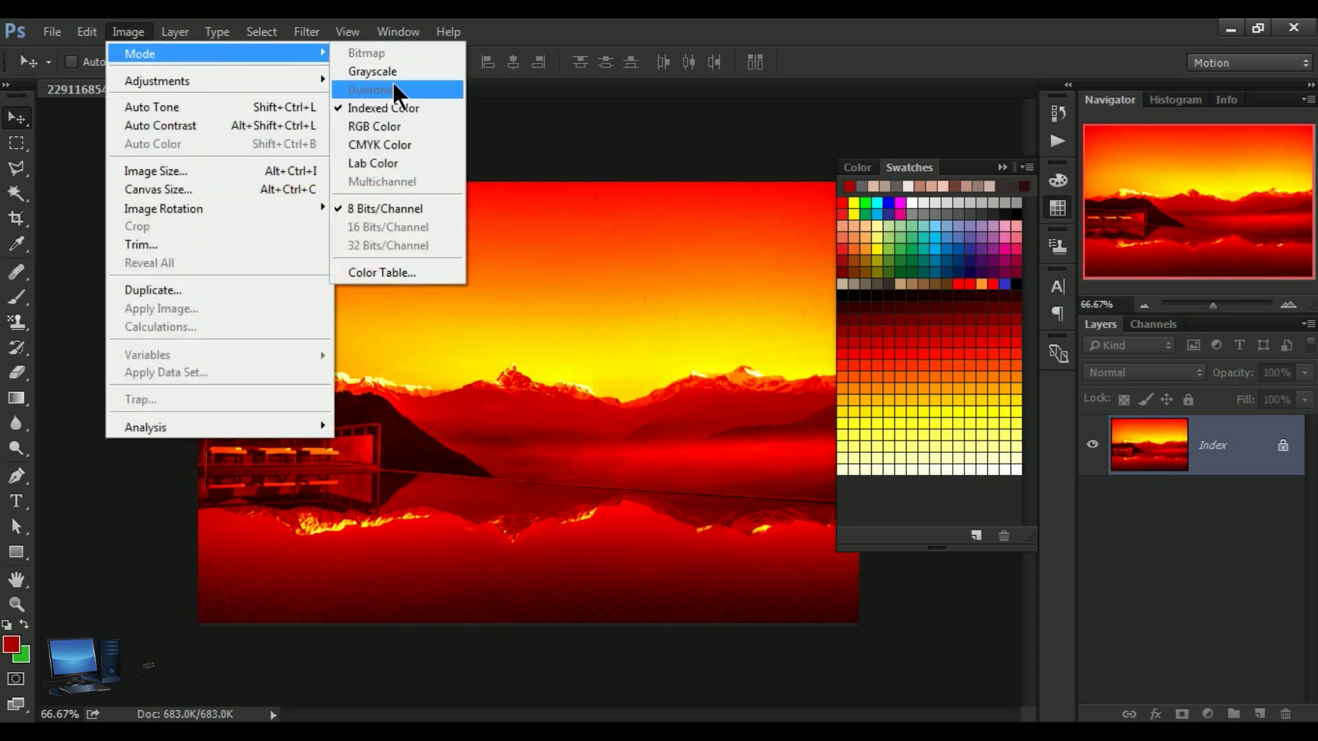